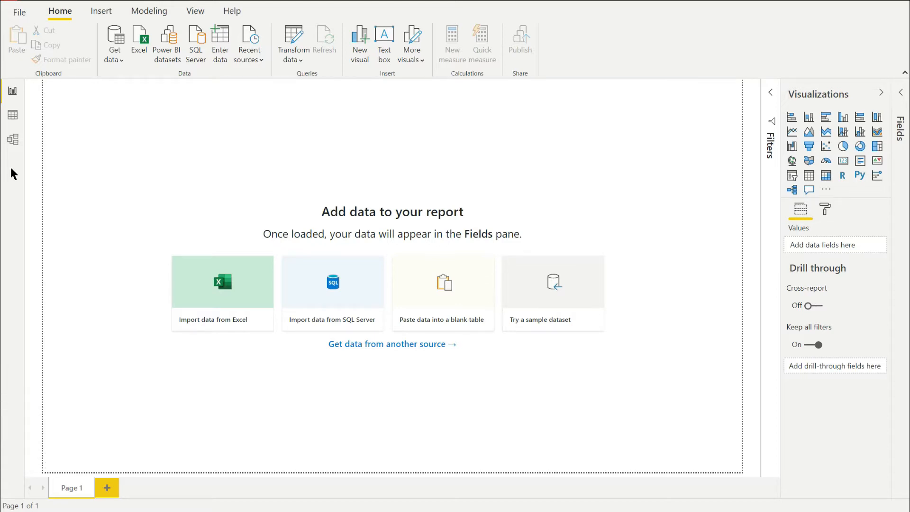
Turn off Auto date/time in the current file's data load options and apply the change
click(19, 12)
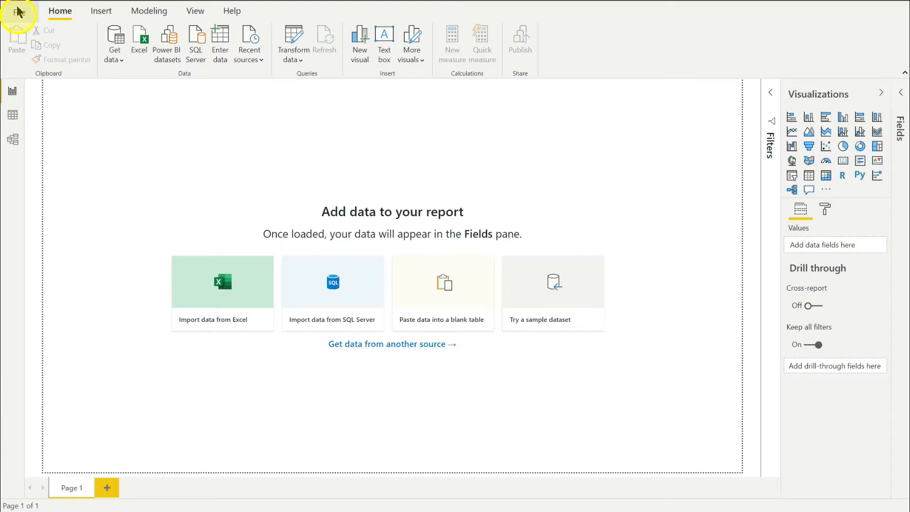
click(38, 213)
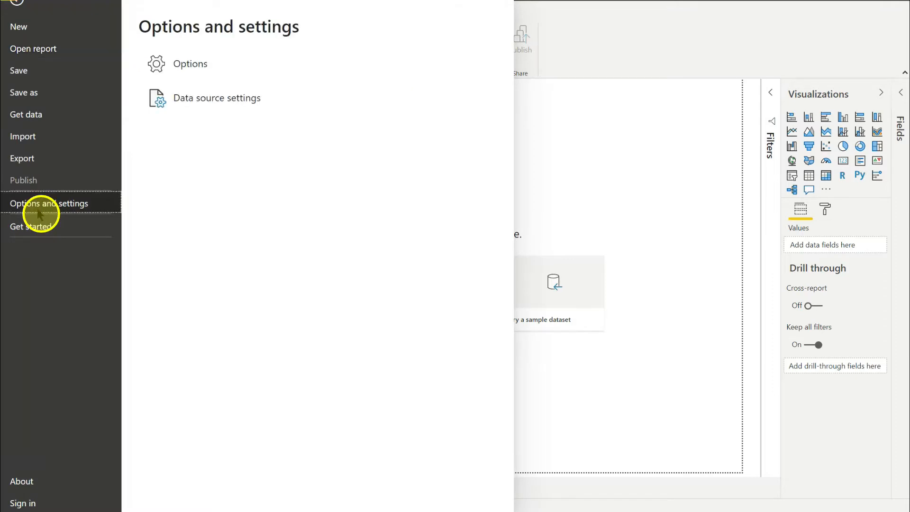
click(168, 62)
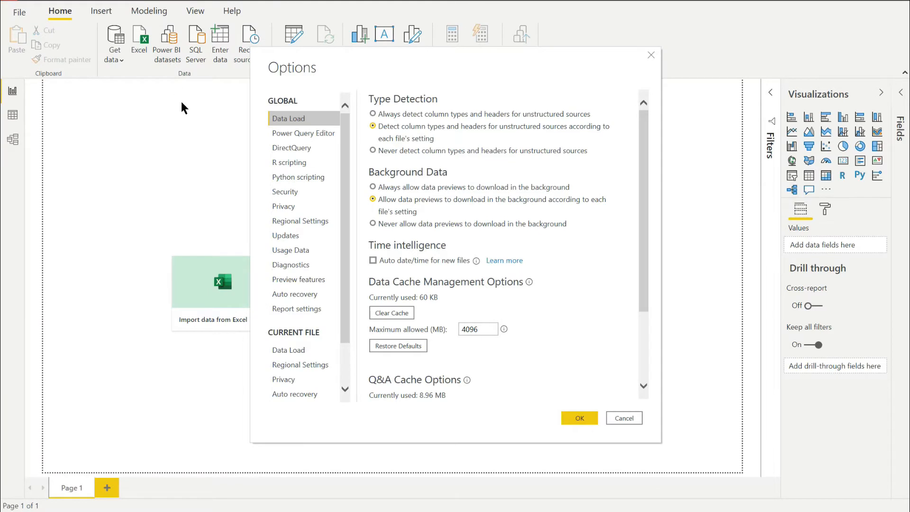
click(288, 349)
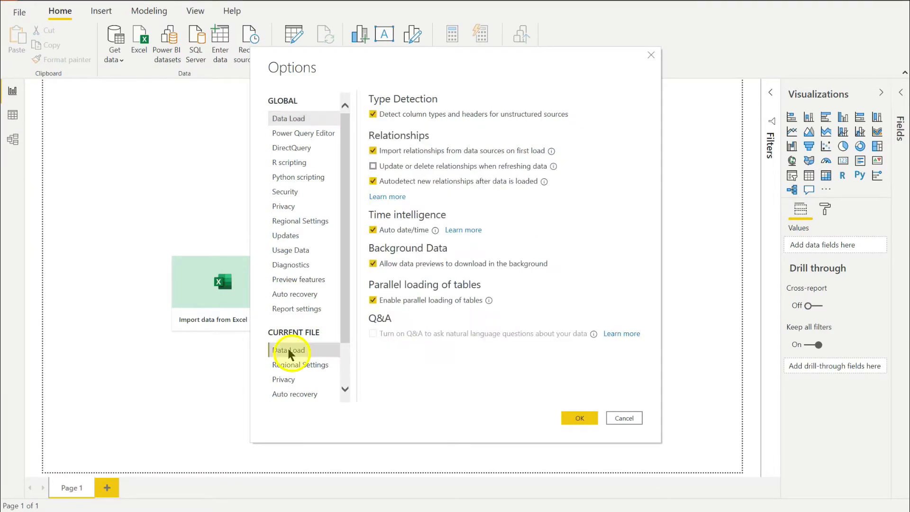
click(373, 231)
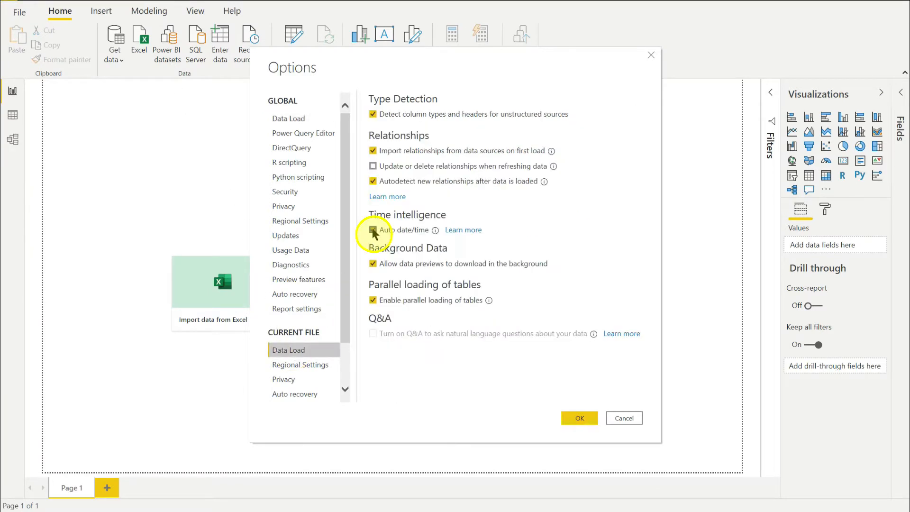
click(576, 418)
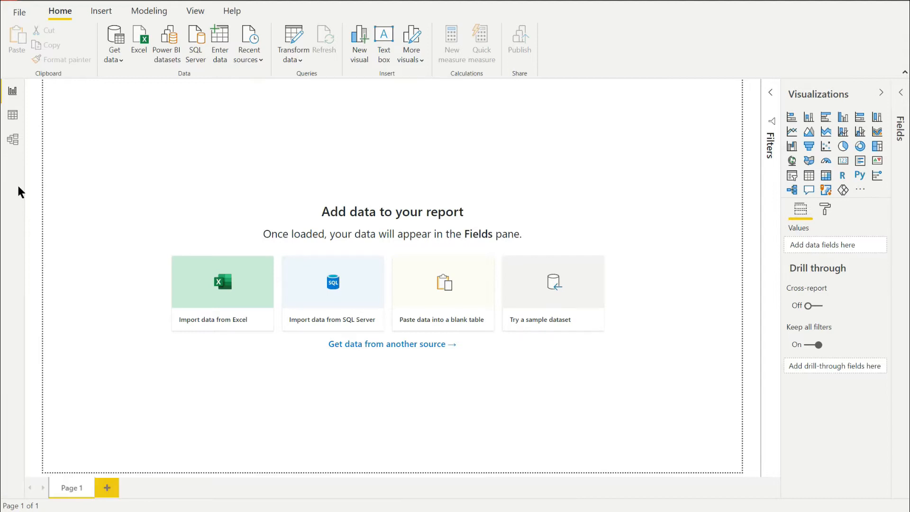
Create a blank query and rename it "Date Table"
click(113, 59)
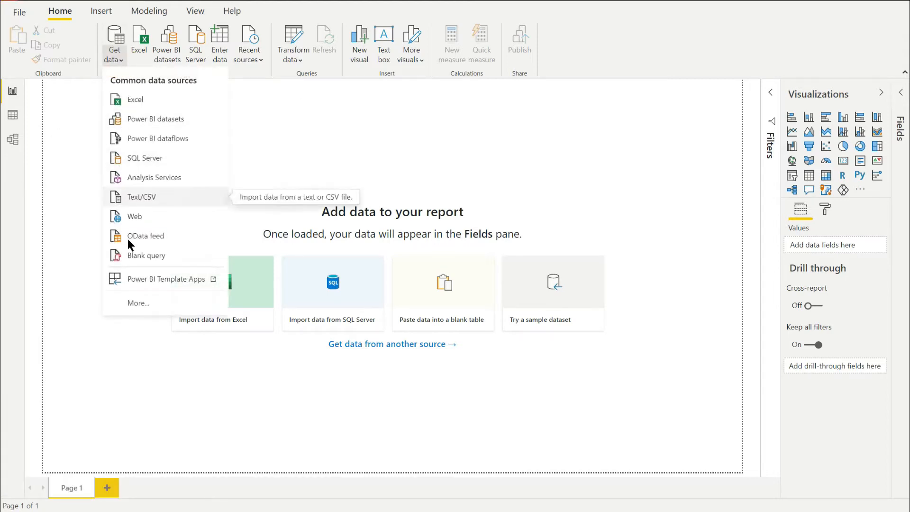
click(135, 255)
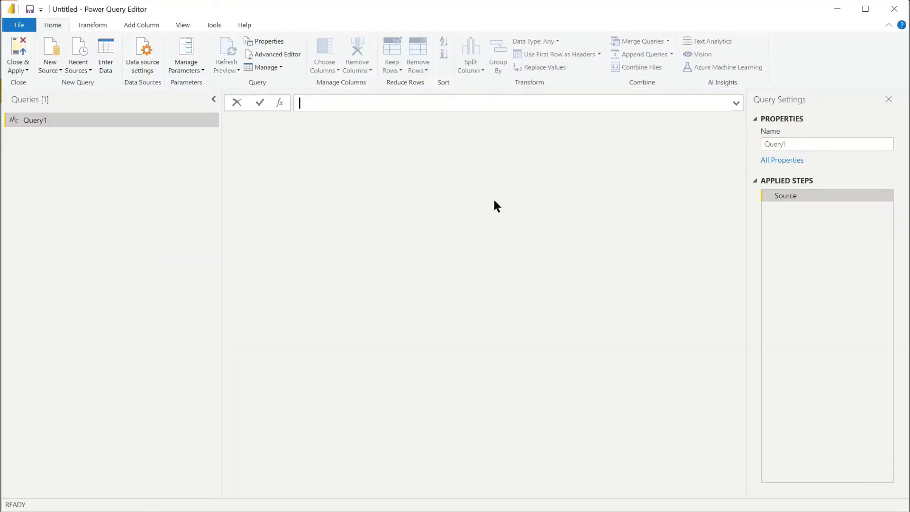
click(804, 143)
double_click(803, 143)
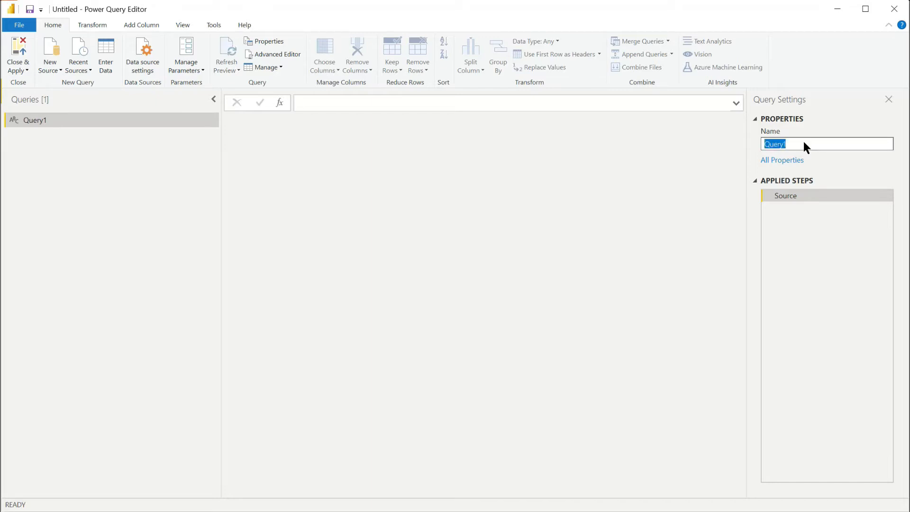
text(Date Table)
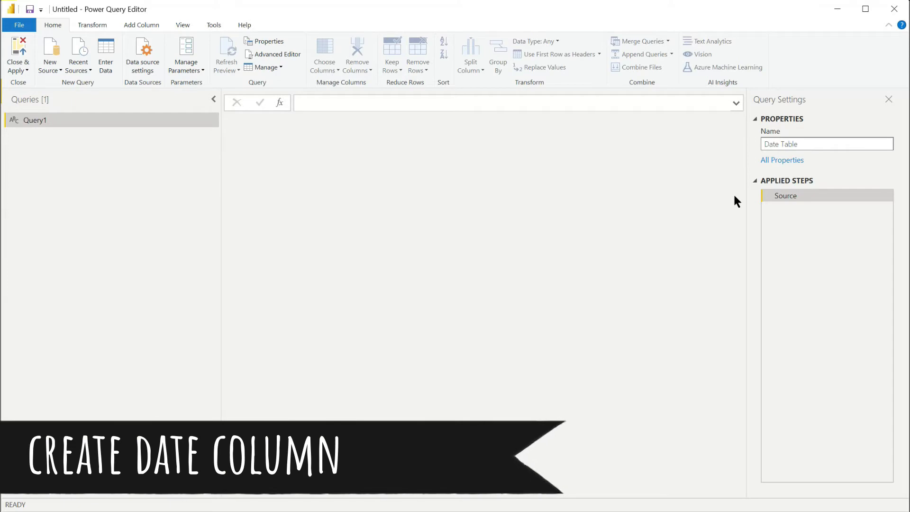
key(Return)
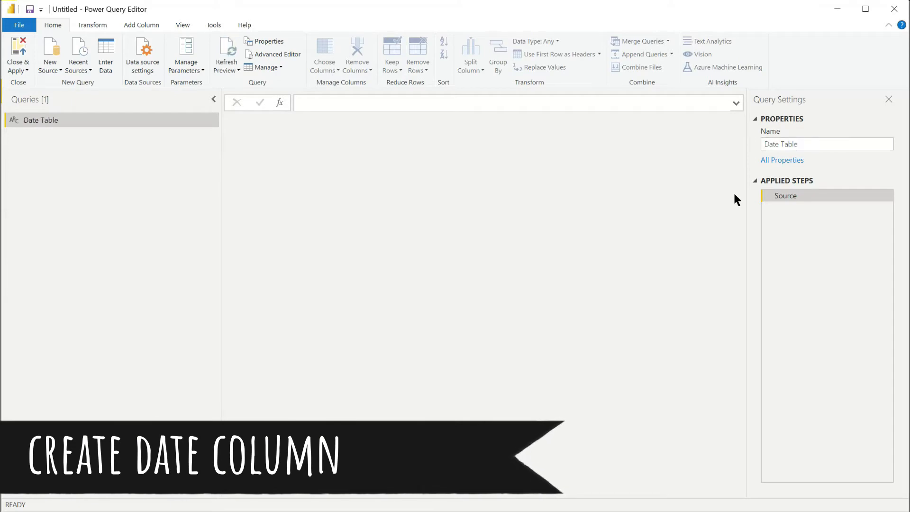
In the Date Table query's Advanced Editor, replace the Source definition with "Start = #date(2000,1,1),"
click(183, 25)
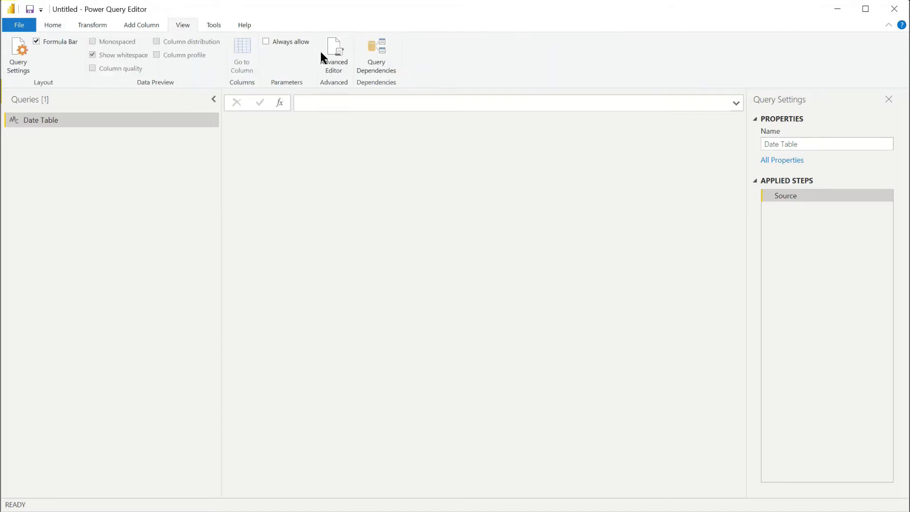
click(333, 51)
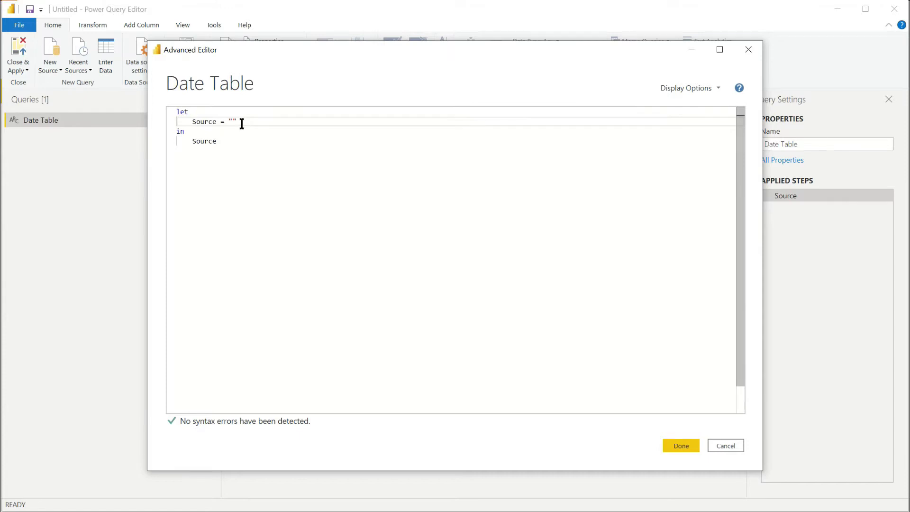
drag(239, 122, 196, 121)
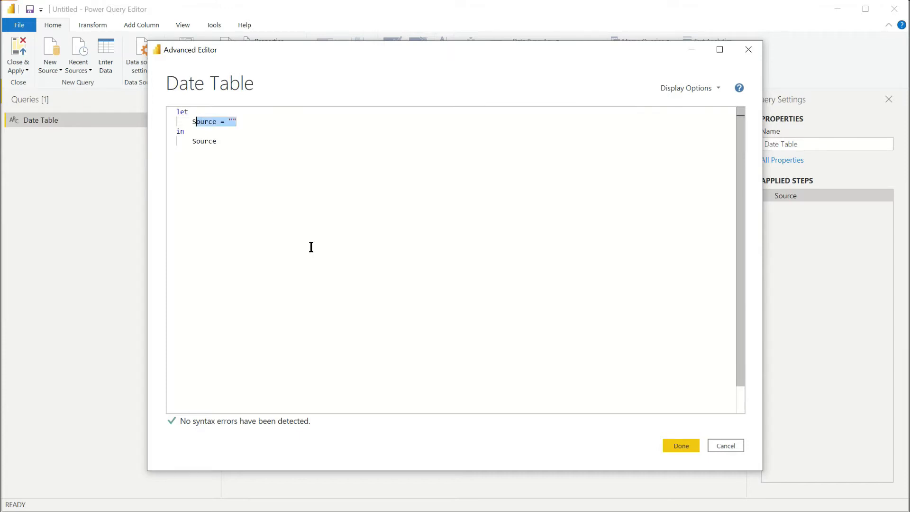
key(BackSpace)
text(S)
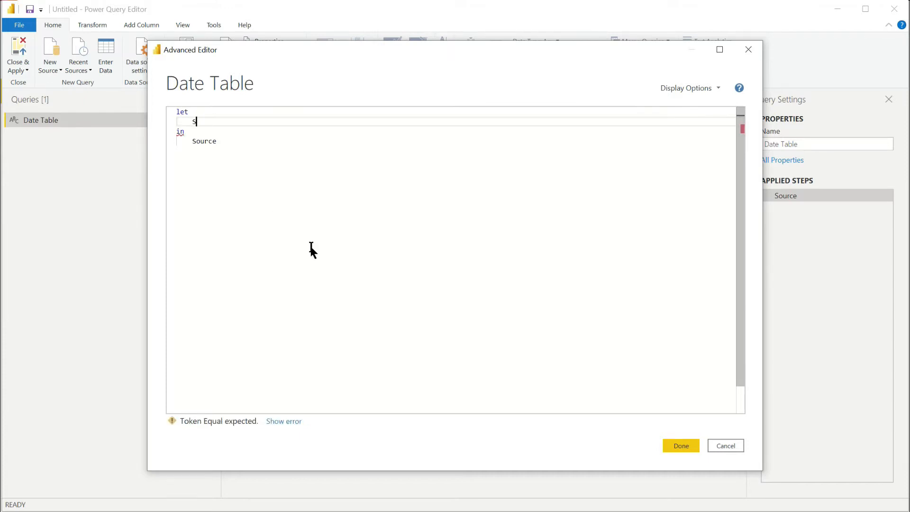
text(tart = )
text(#date()
text(2000,1)
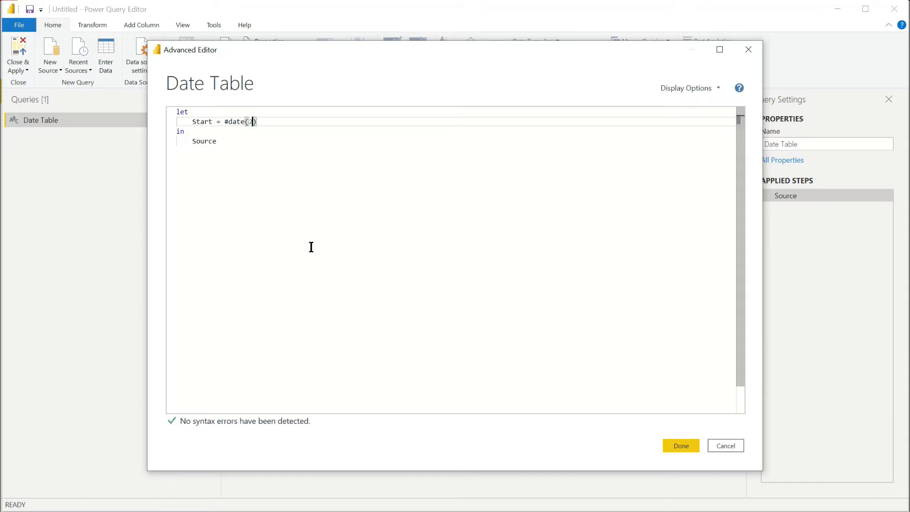
text(,1)
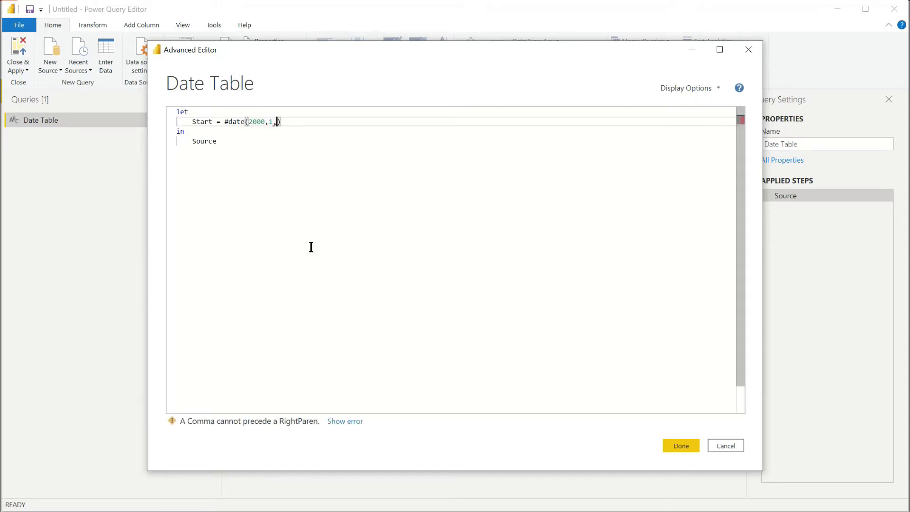
key(End)
text(,)
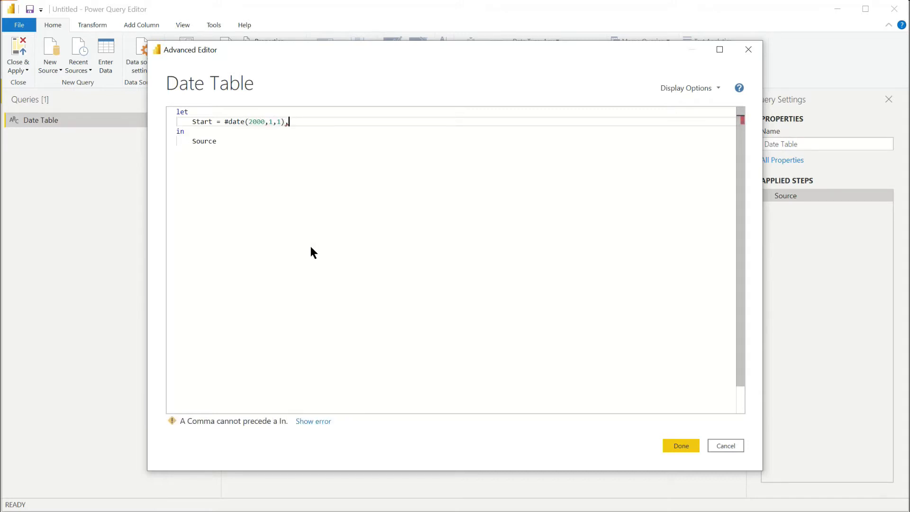
Add the line "End = #date(2023,12,31)," below the Start definition in the query code
key(Return)
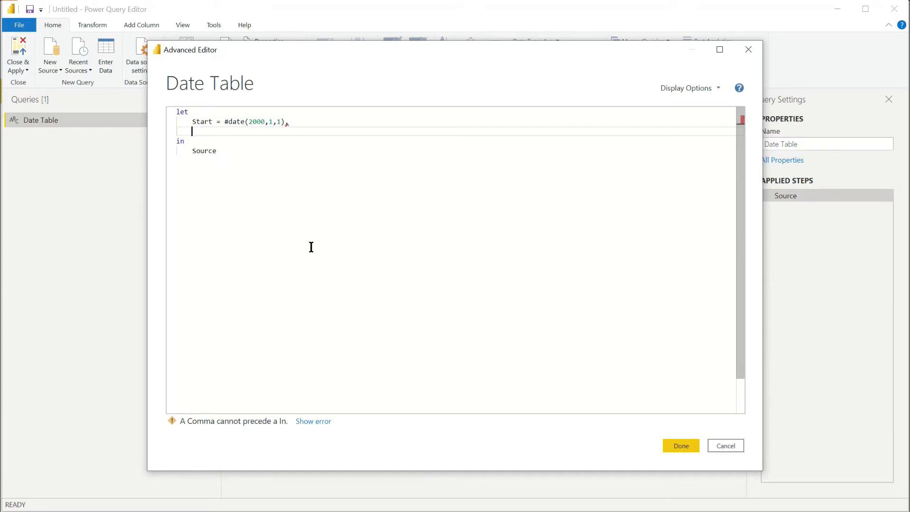
text(End = #date(2023,)
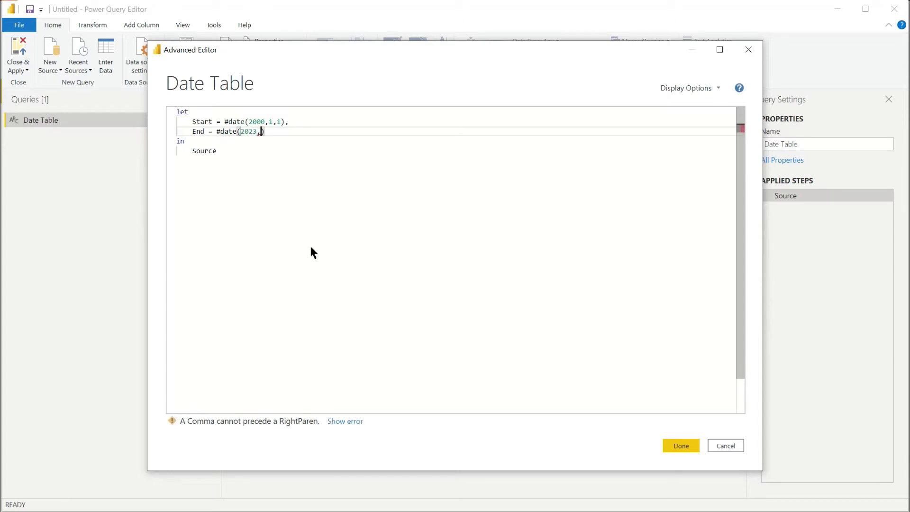
text(12,31),)
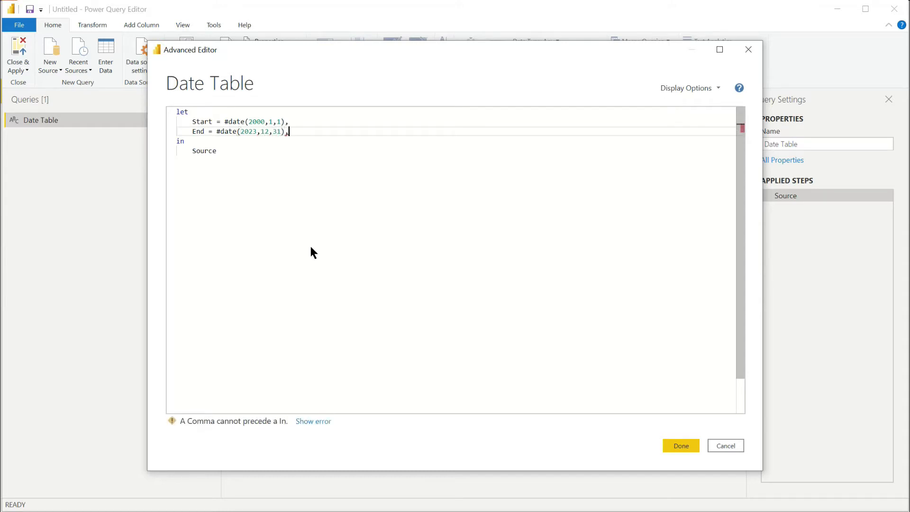
Begin a DateList definition below the End line that calls List.Dates with Start as its first argument
key(Return)
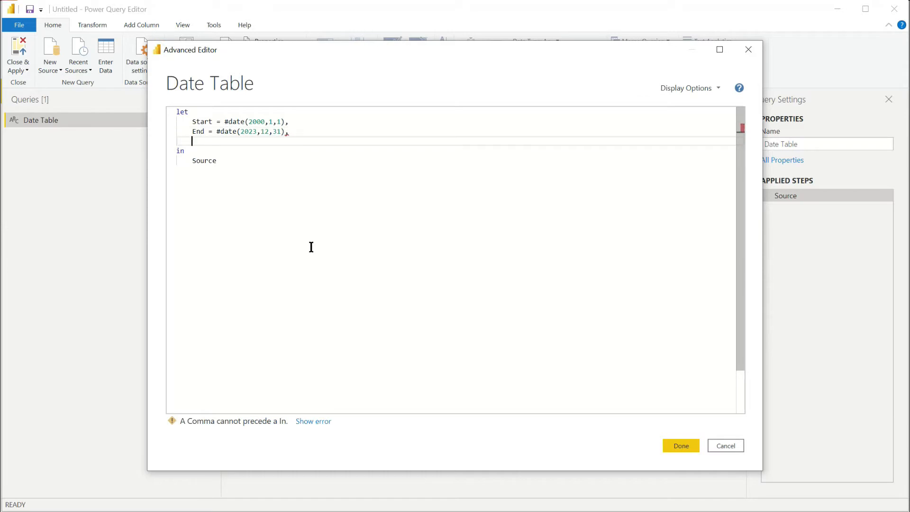
text(DateL)
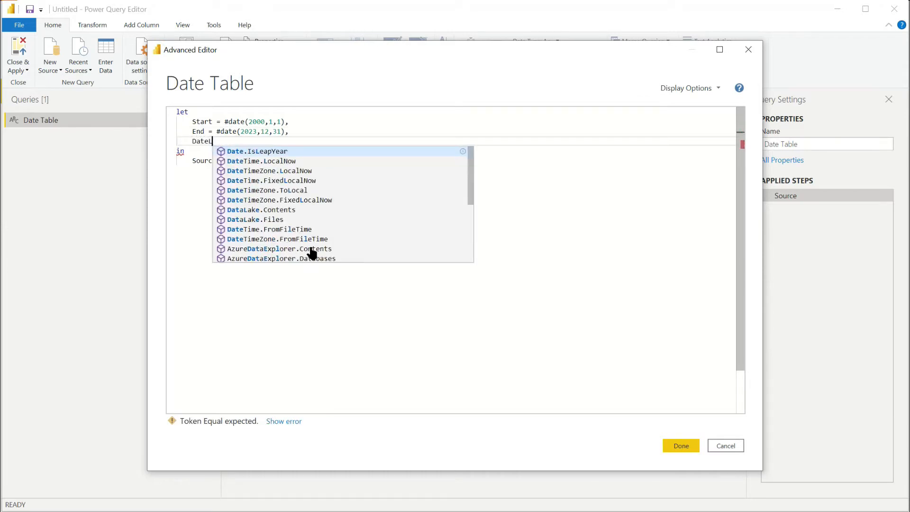
text(ist =)
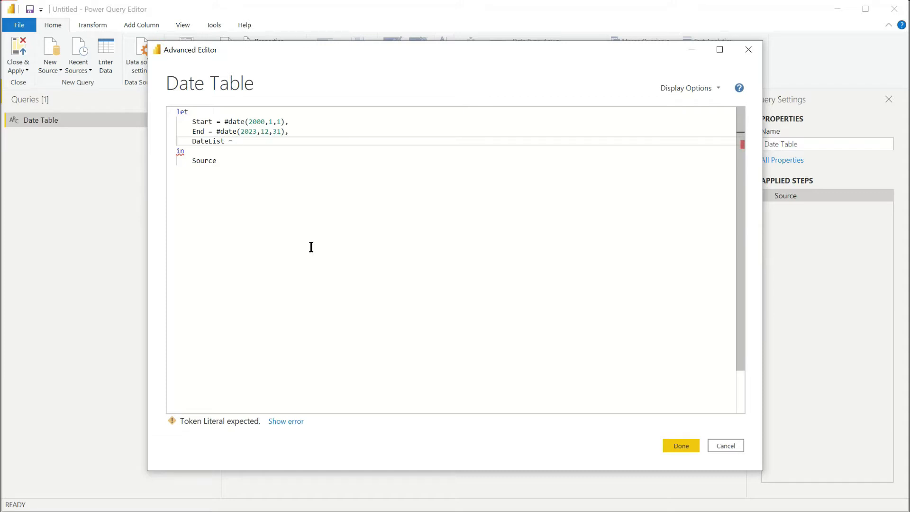
text( List)
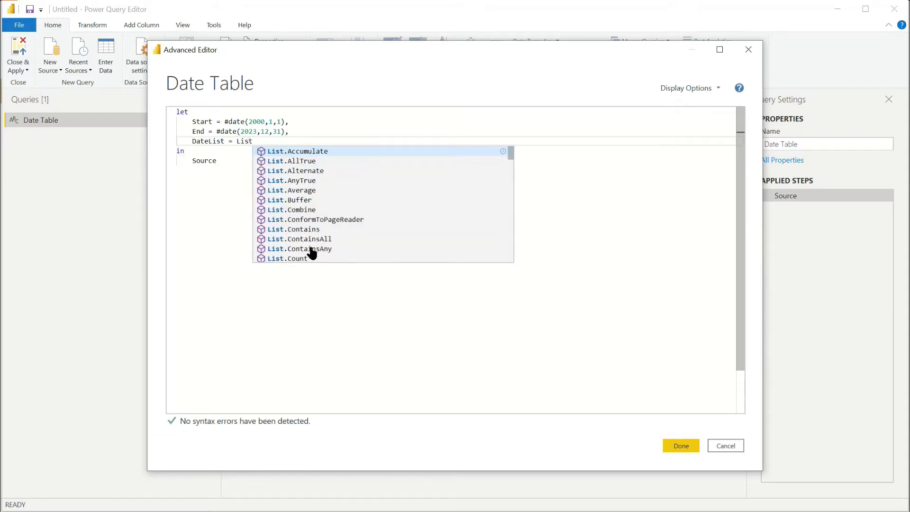
text(.Dates)
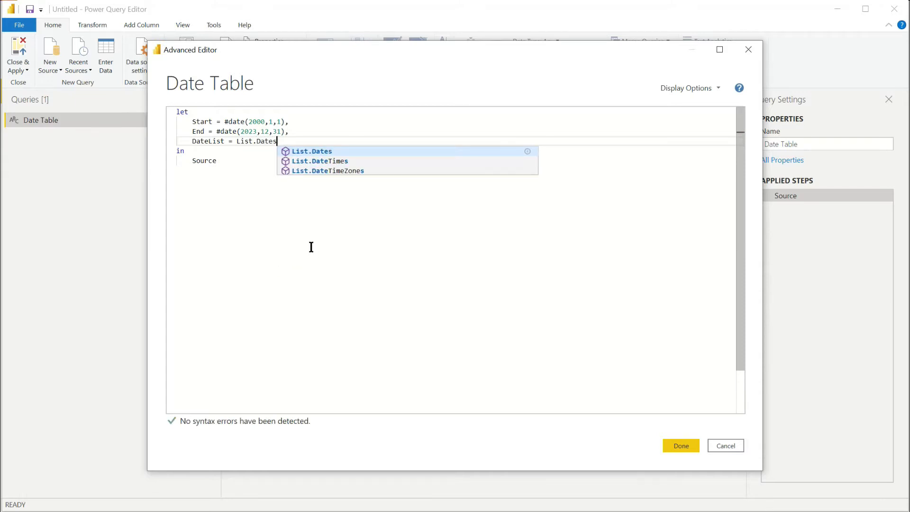
text((Start)
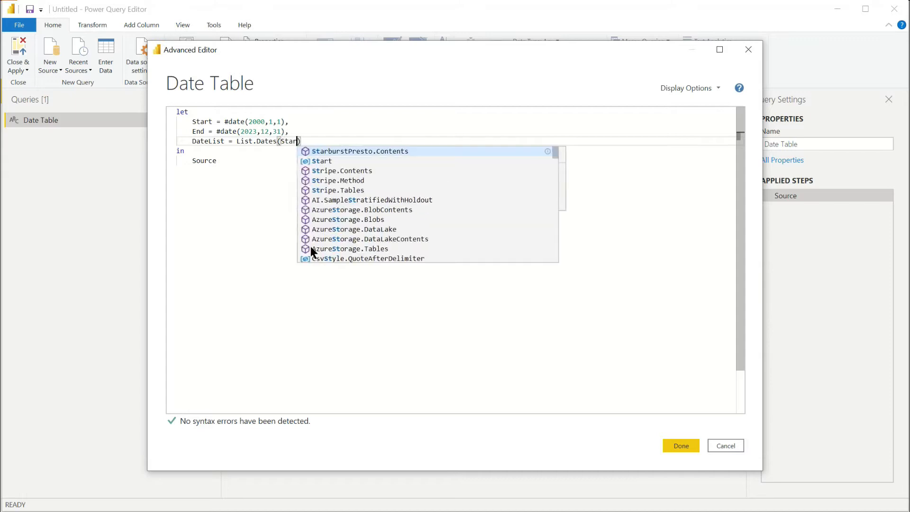
text(,)
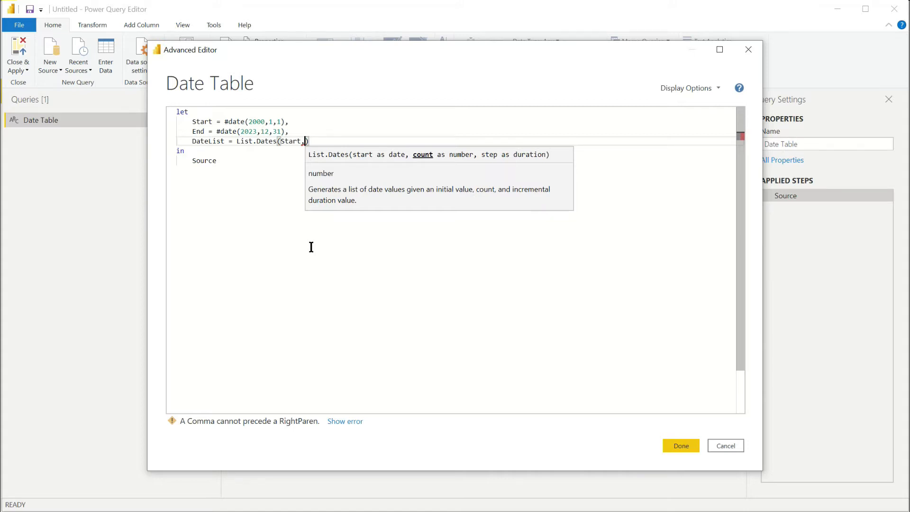
Enter Number.From(End) - Number.From(Start)+1 as the count argument of List.Dates in the DateList definition
text(Number.From)
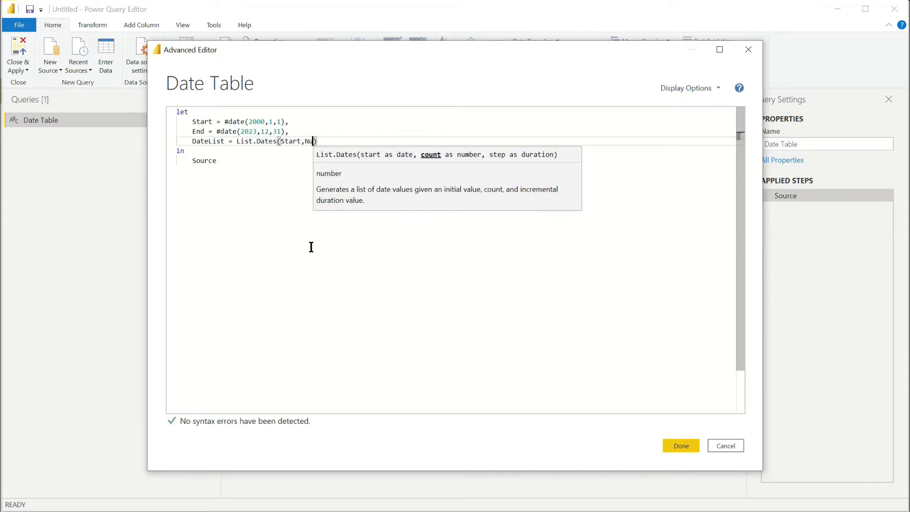
text((End) )
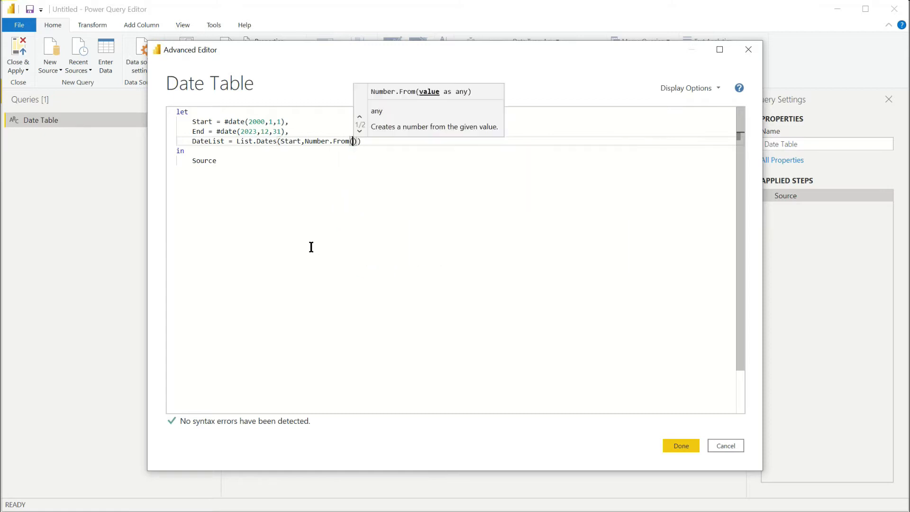
text(- Number.)
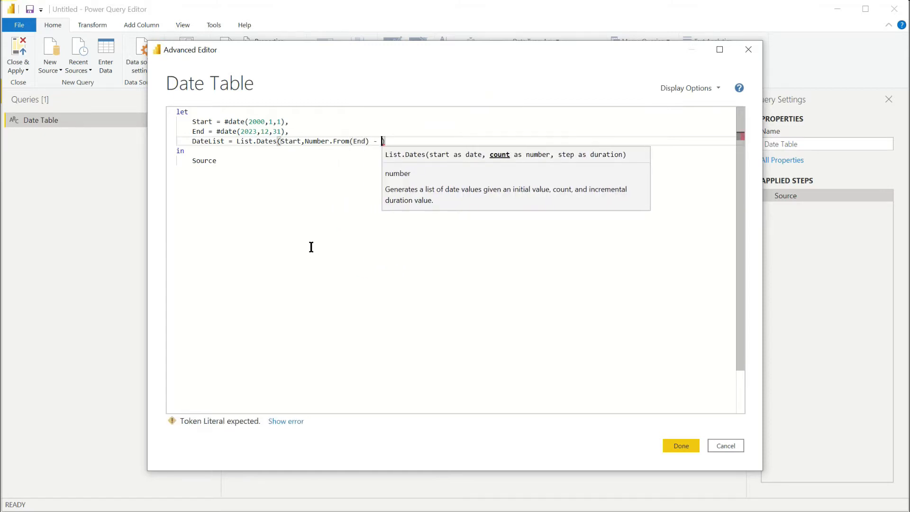
text(From(Start)
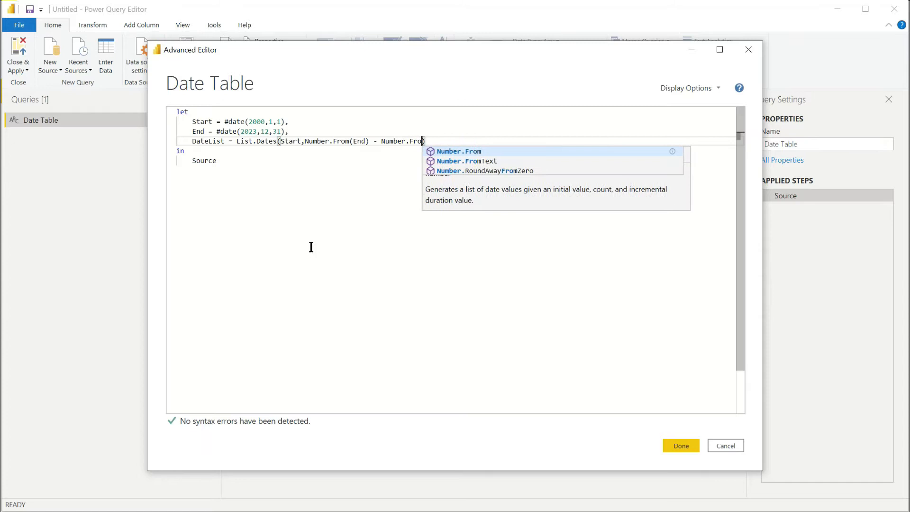
text()+1)
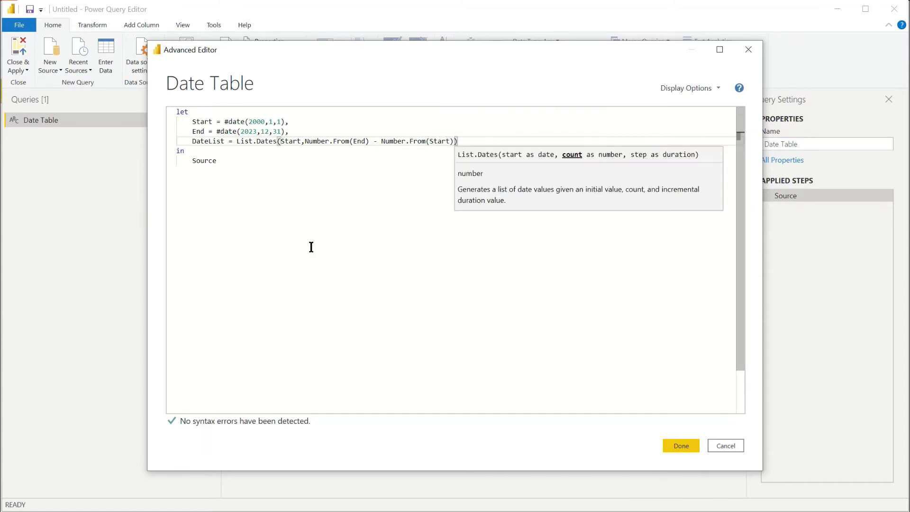
key(Escape)
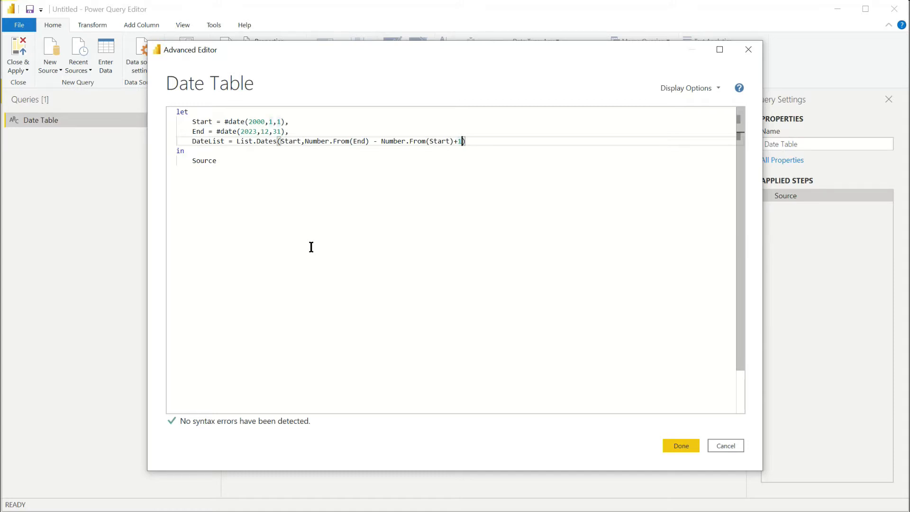
Add #duration(1,0,0,0) as the step argument of List.Dates in the DateList definition
text(,)
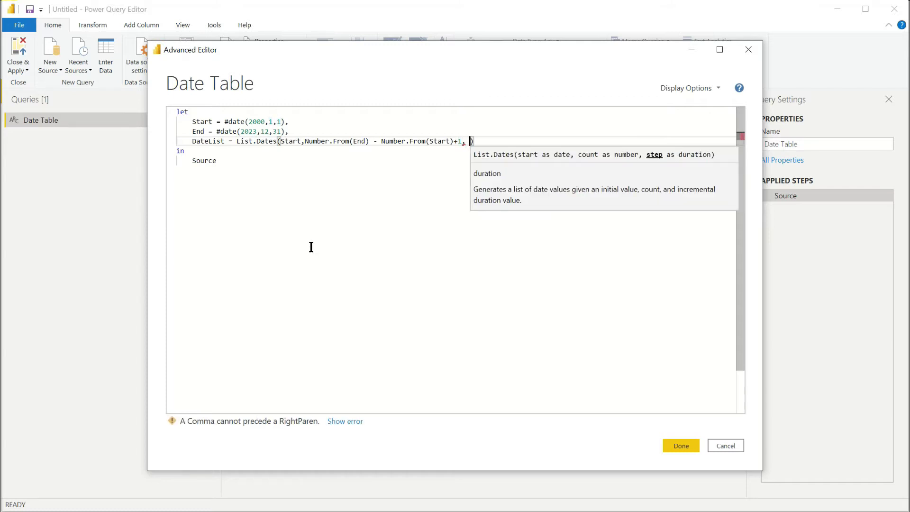
text( #duration)
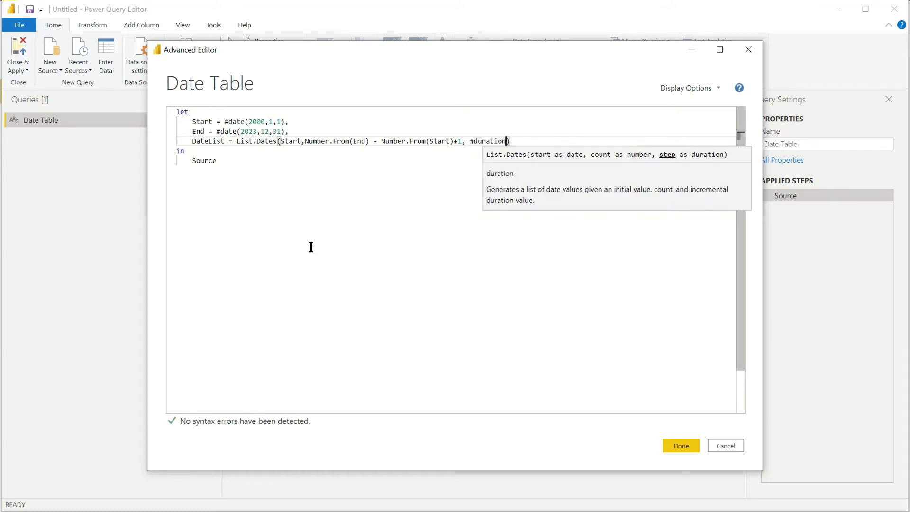
text((1,)
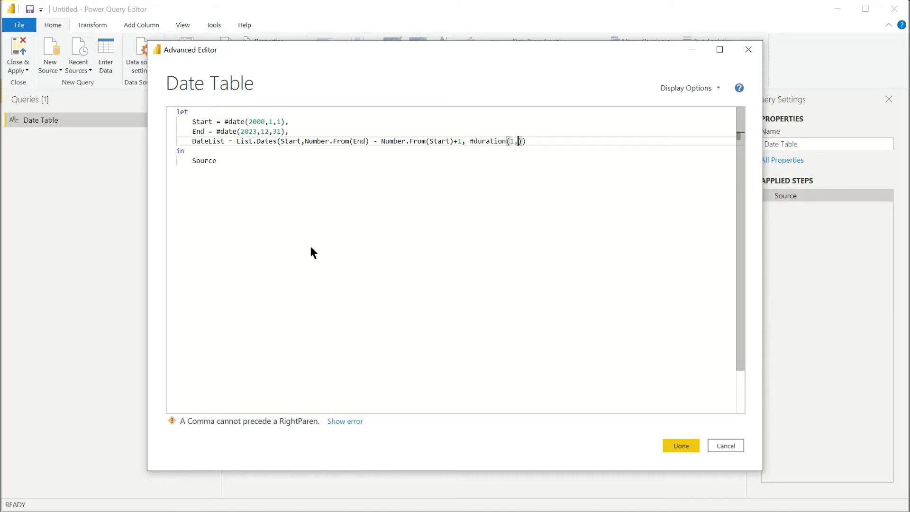
text(0,0,0)
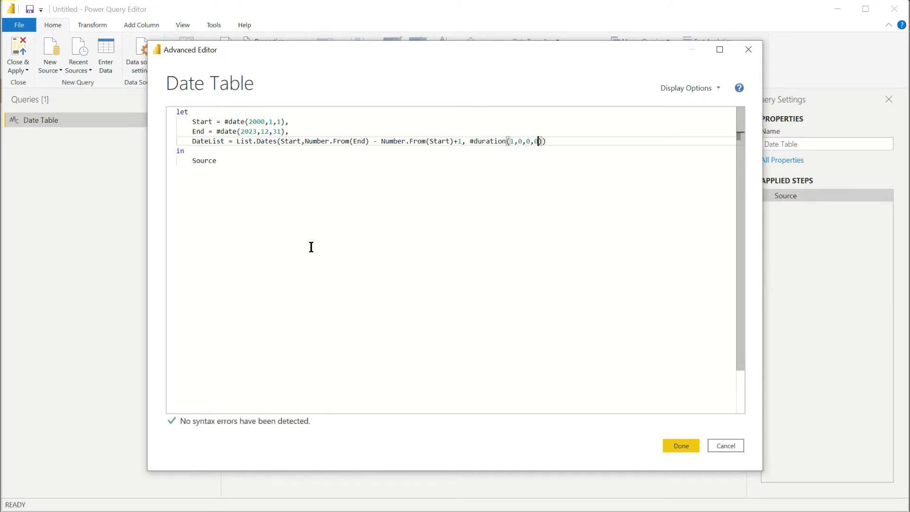
Replace Source with DateList as the query's output after "in" and apply the edited code
key(Down)
key(Down)
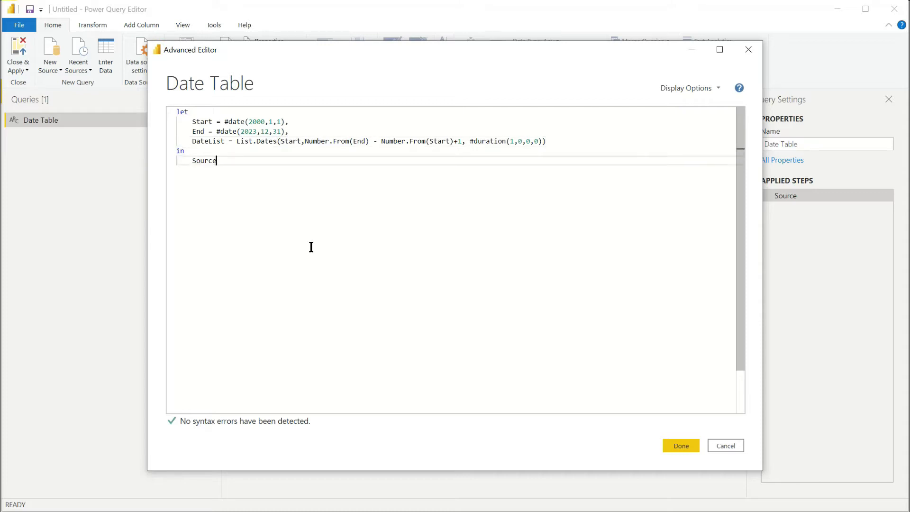
key(BackSpace)
key(BackSpace)
key(BackSpace)
key(BackSpace)
key(BackSpace)
key(BackSpace)
text(DateList)
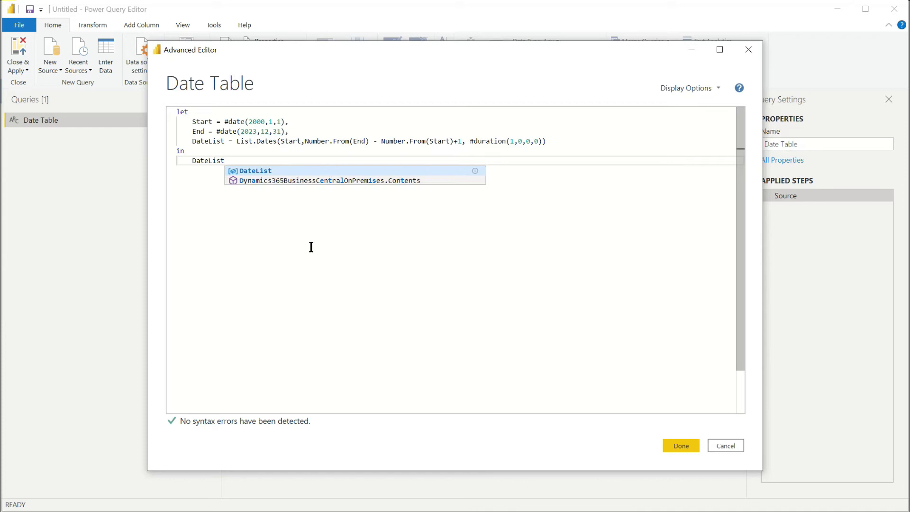
click(684, 446)
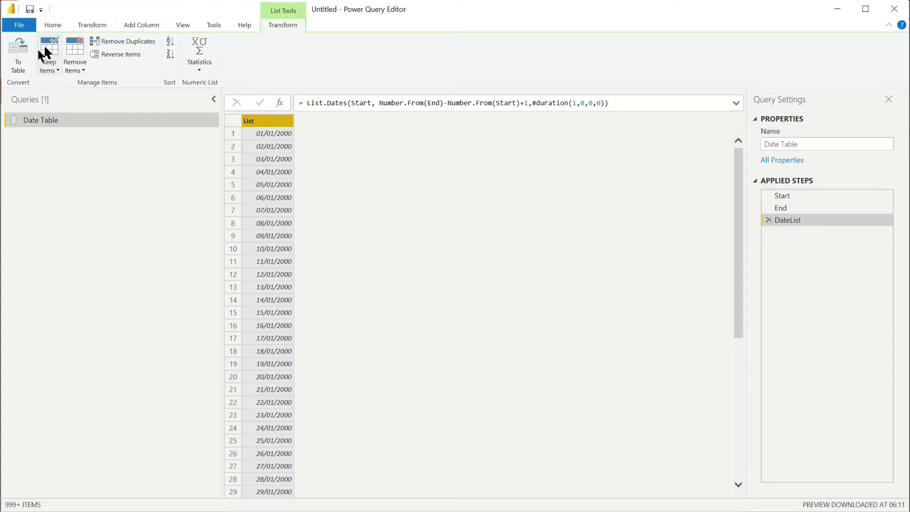
Convert the date list to a table with no delimiter and extra columns shown as errors
click(16, 54)
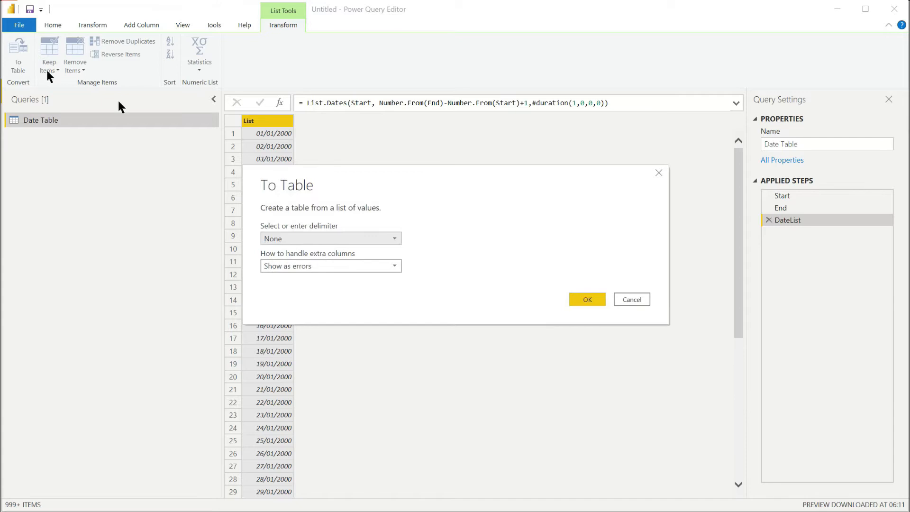
click(586, 302)
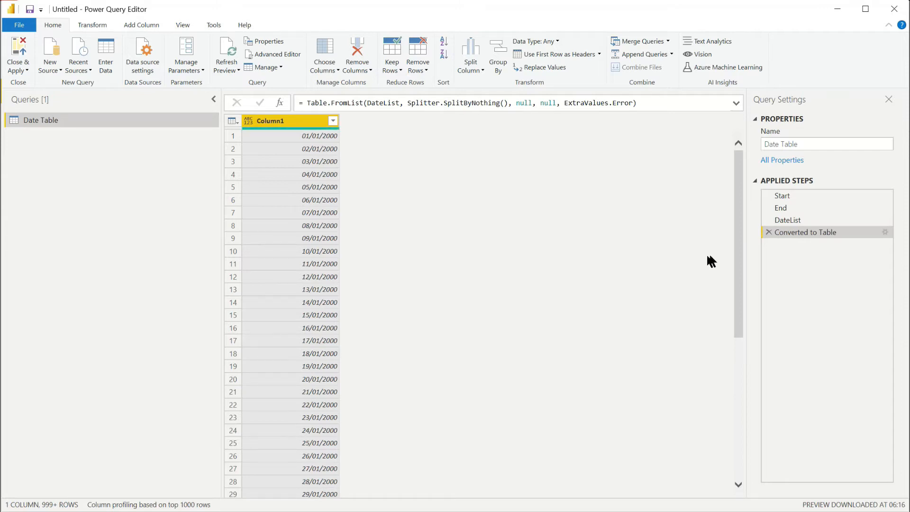
Rename Column1 to "Date" and set its data type to Date
right_click(303, 119)
click(342, 324)
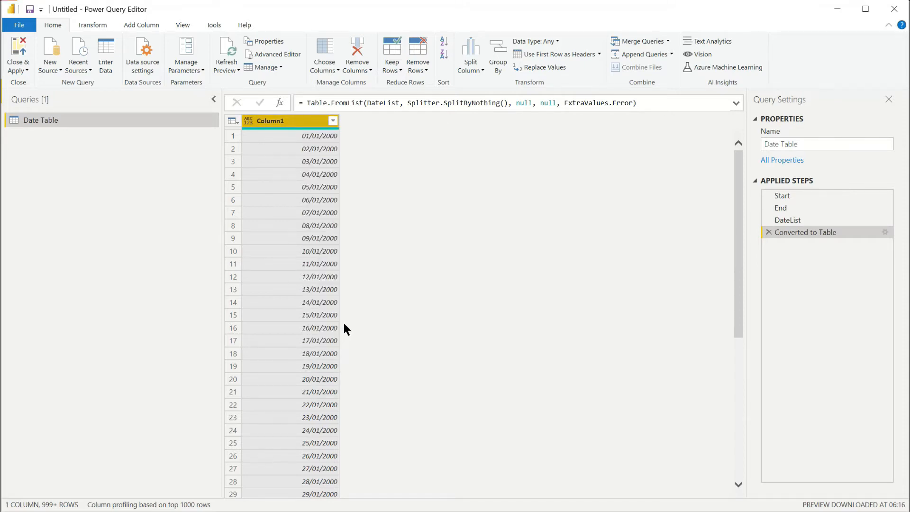
text(Date)
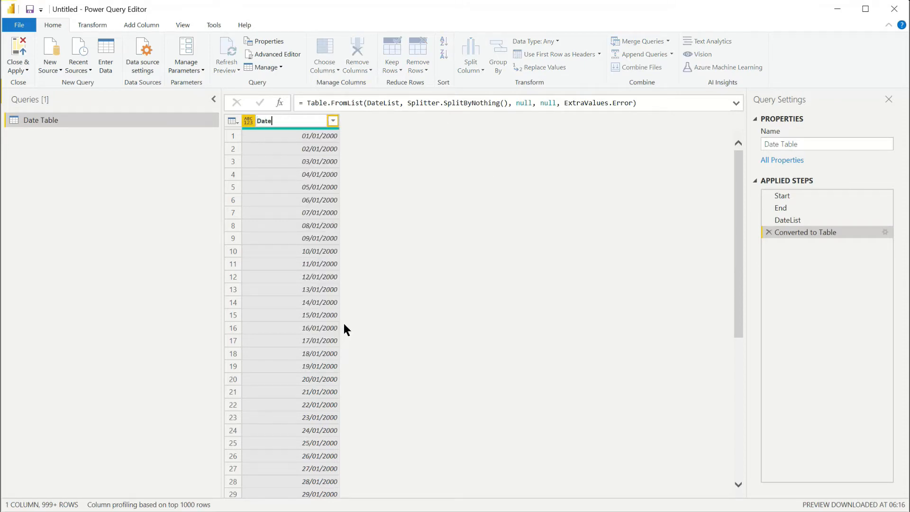
key(Return)
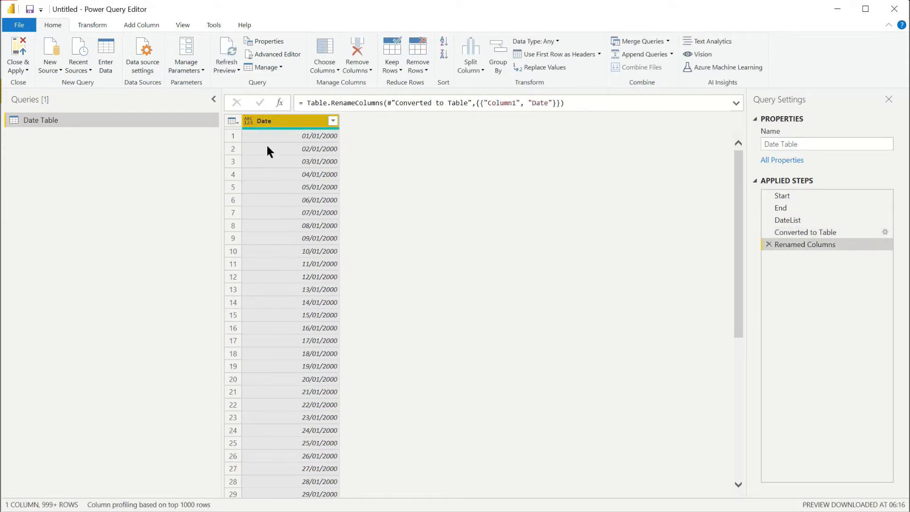
click(248, 121)
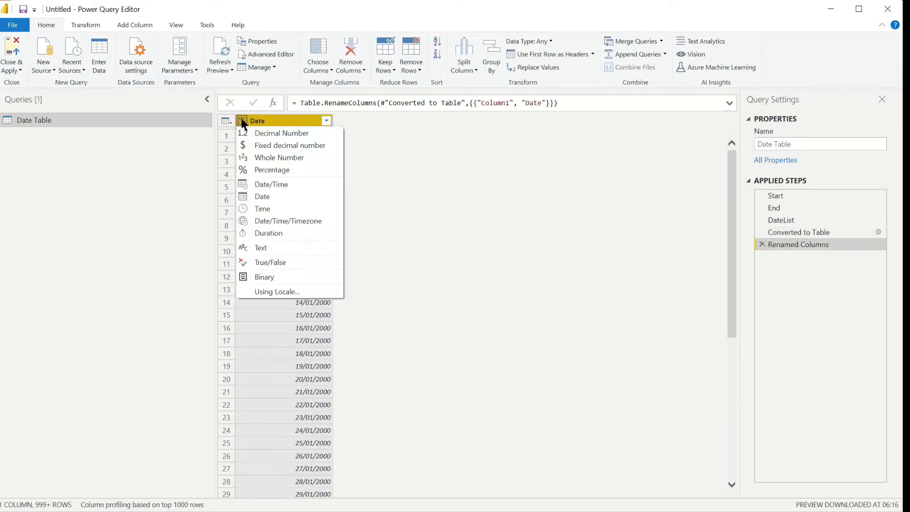
click(258, 196)
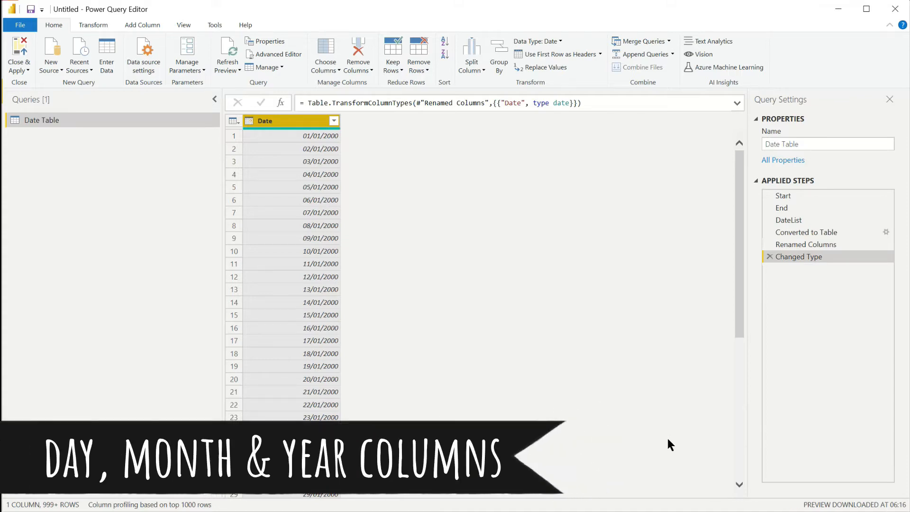
Add a Day column holding the day number extracted from the Date column
click(129, 22)
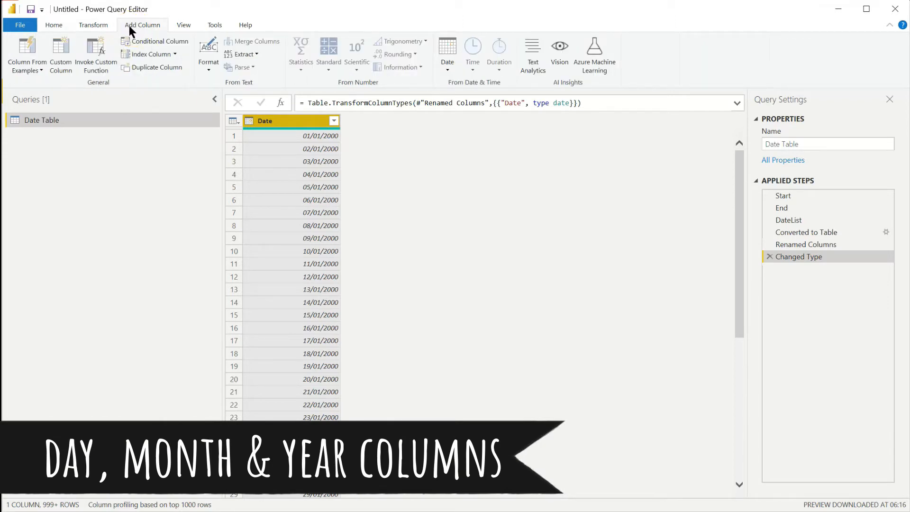
click(447, 66)
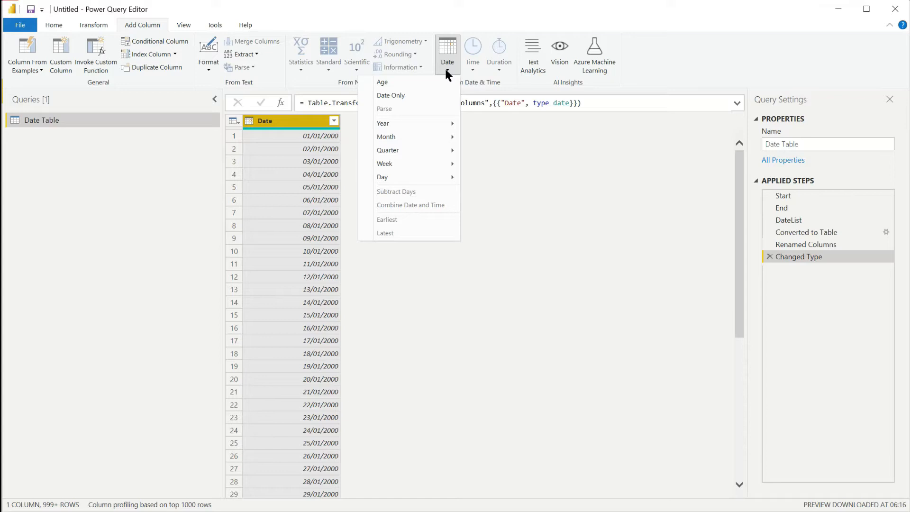
mouse_move(413, 175)
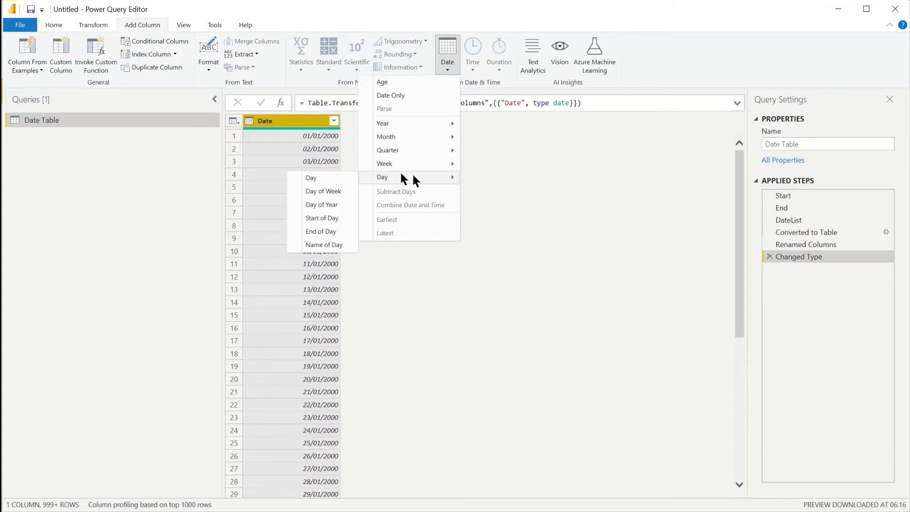
click(337, 177)
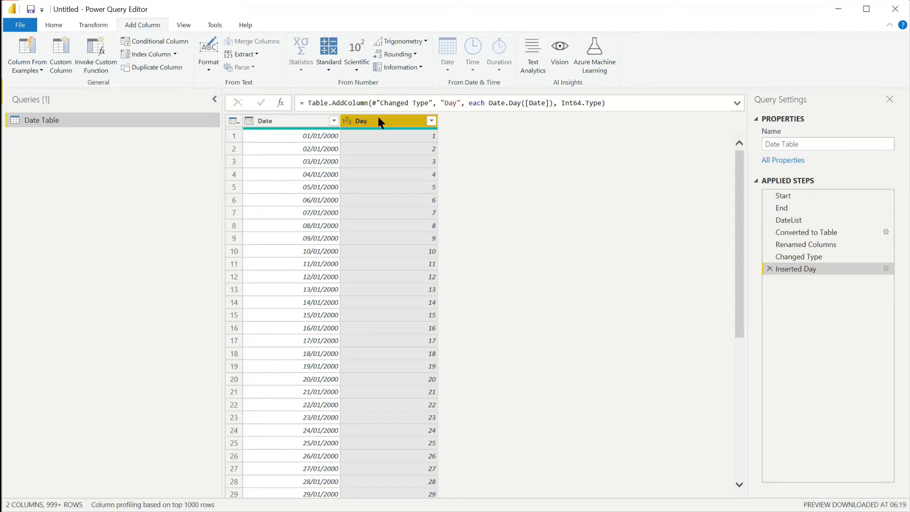
Add a Month Name column derived from the Date column
click(302, 121)
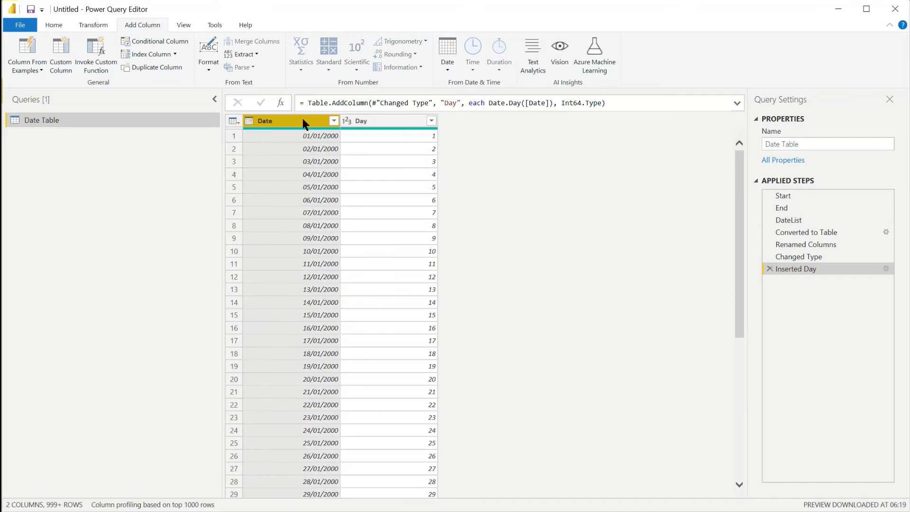
click(447, 67)
mouse_move(432, 138)
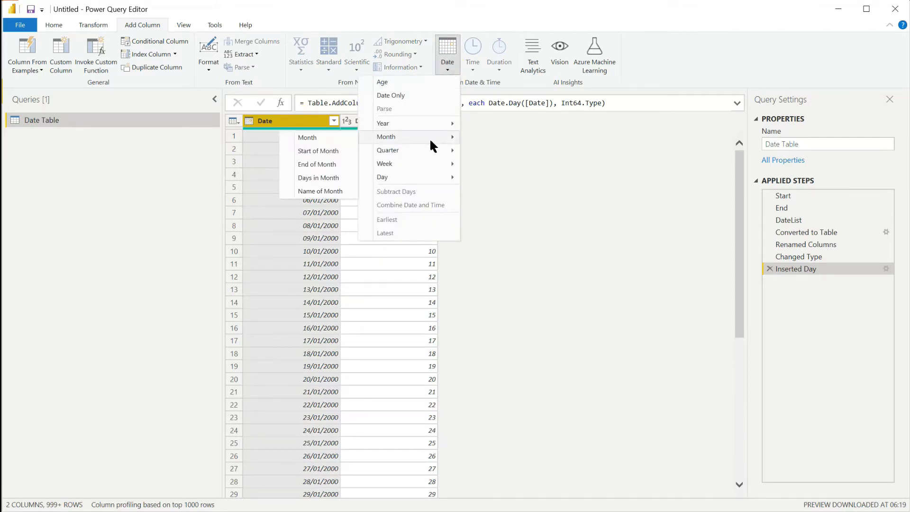
click(337, 192)
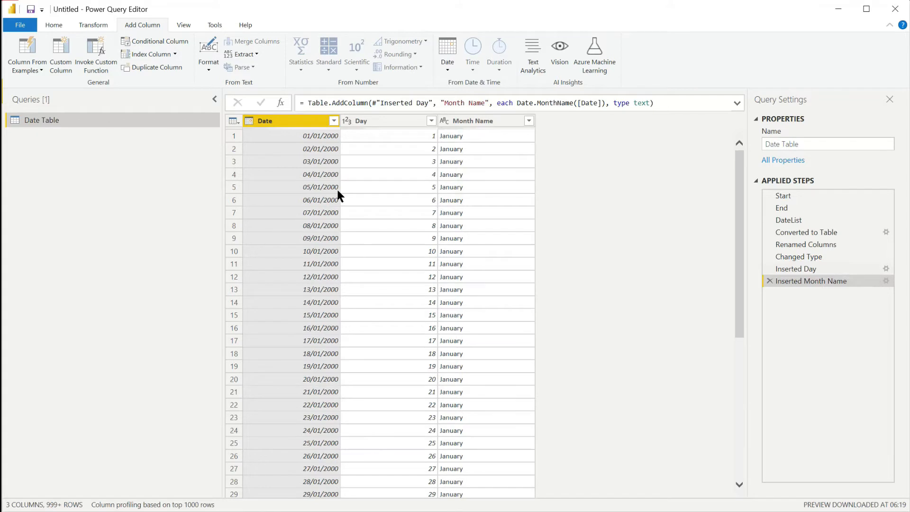
Add a Year column extracted from the Date column
click(447, 63)
mouse_move(421, 123)
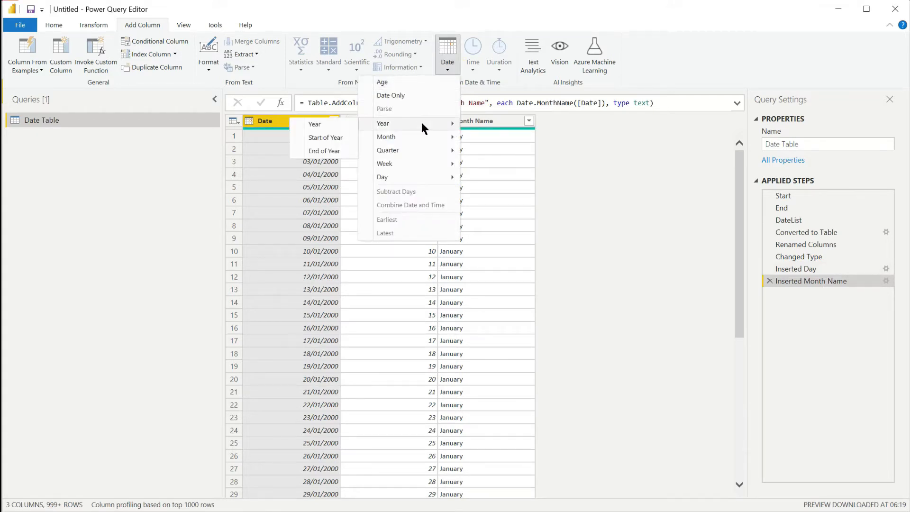
click(341, 124)
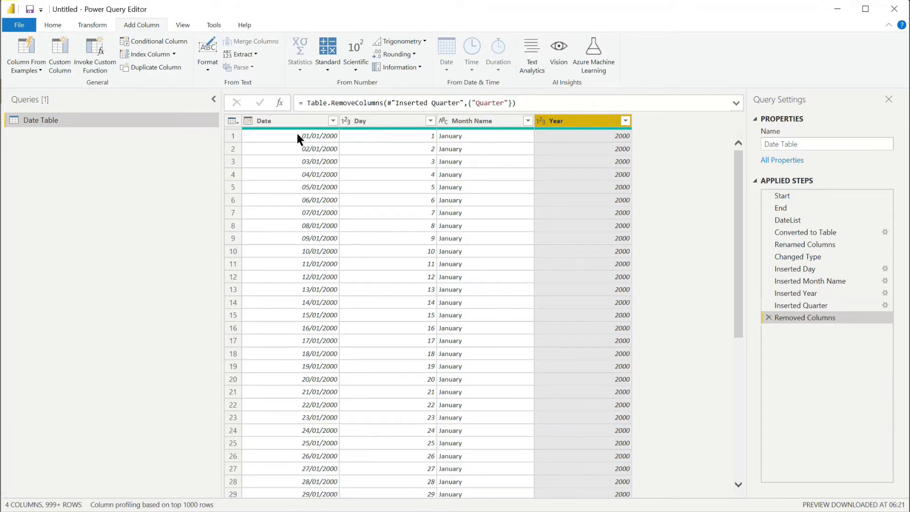
Add a Quarter of Year column derived from the Date column
click(295, 120)
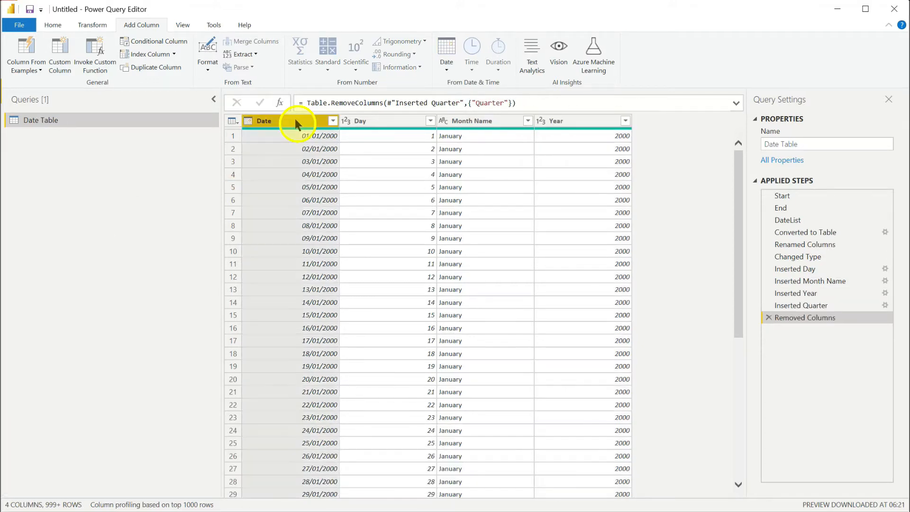
click(446, 64)
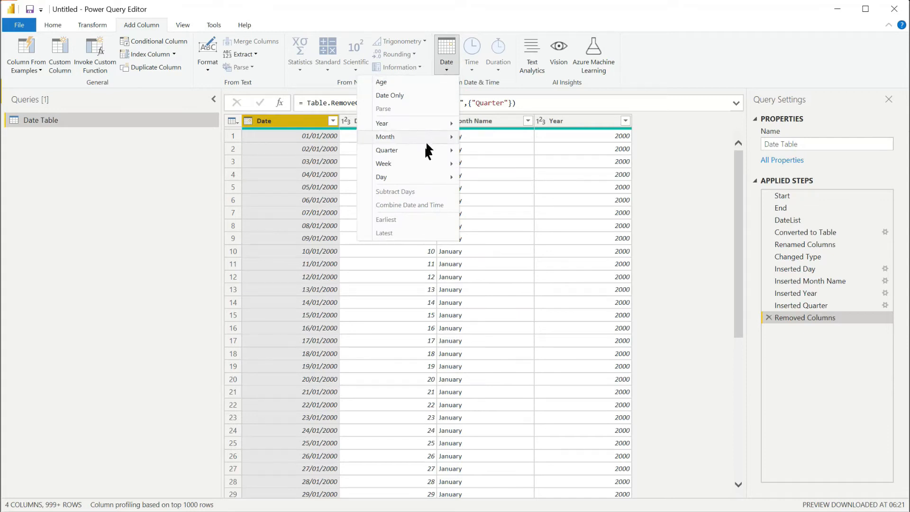
mouse_move(423, 148)
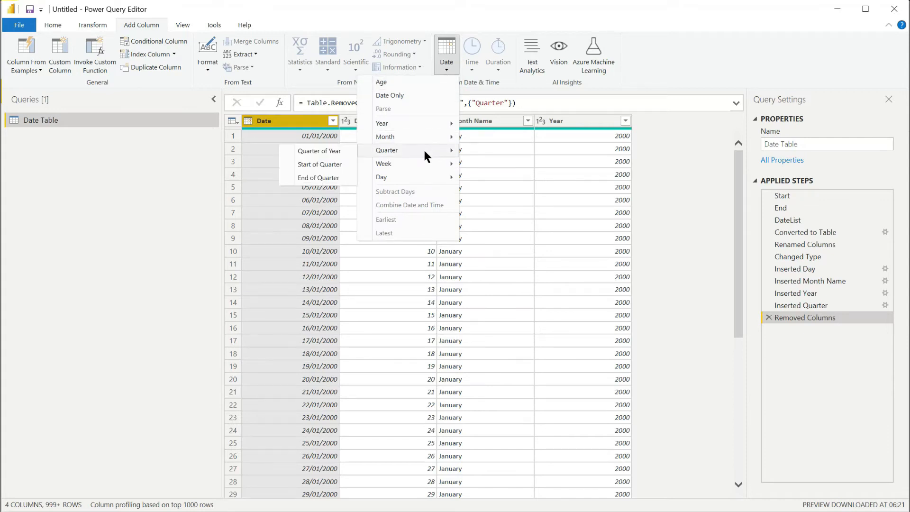
click(334, 150)
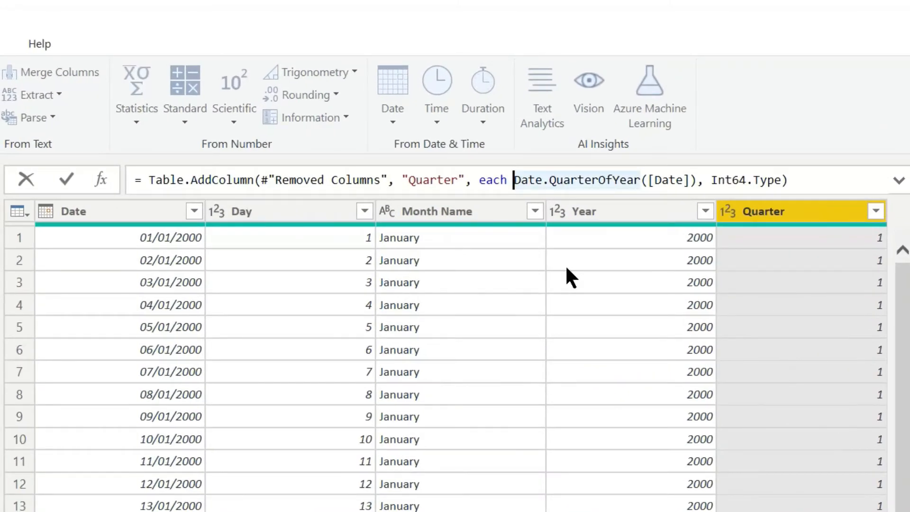
Edit the Quarter column's formula so each value is "Q"&Number.ToText(Date.QuarterOfYear([Date]))
text("Q)
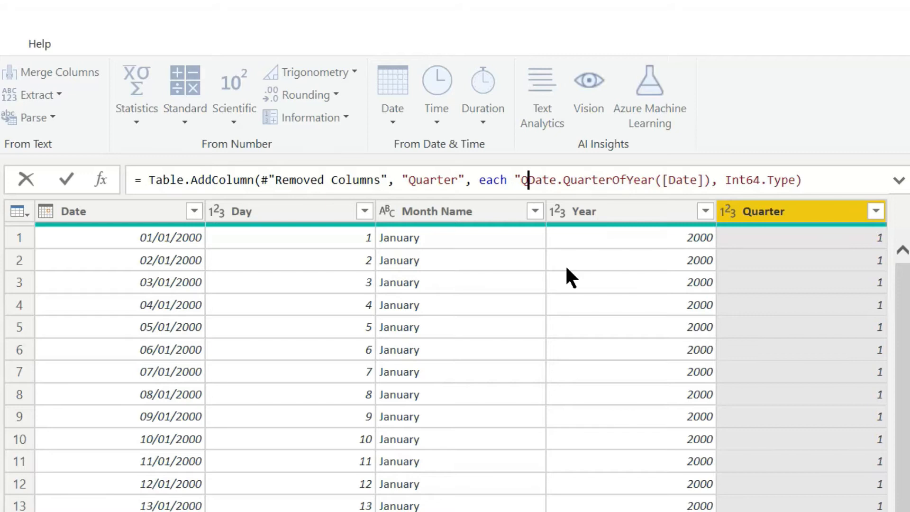
text("&)
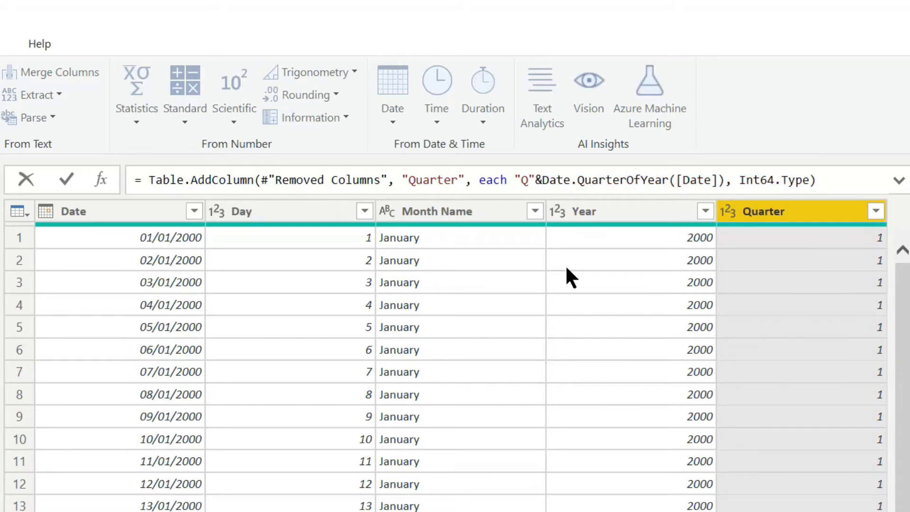
text(Number.T)
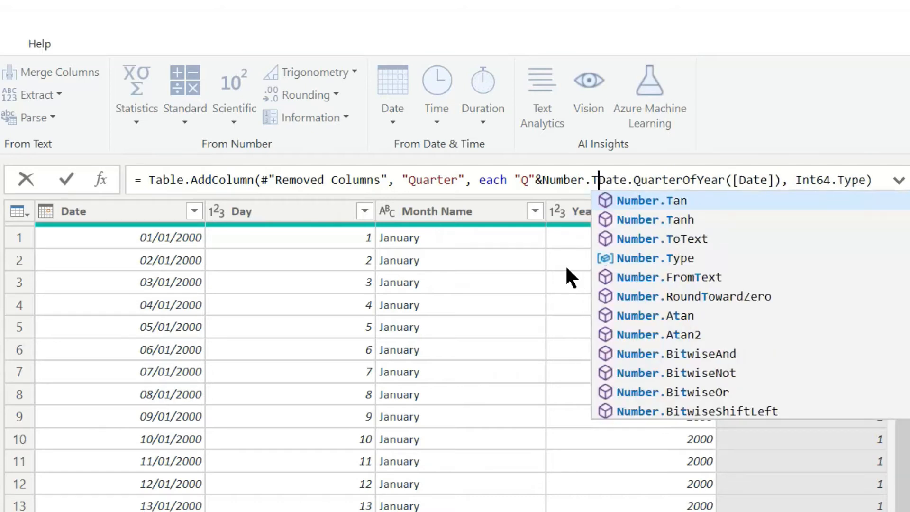
text(oText()
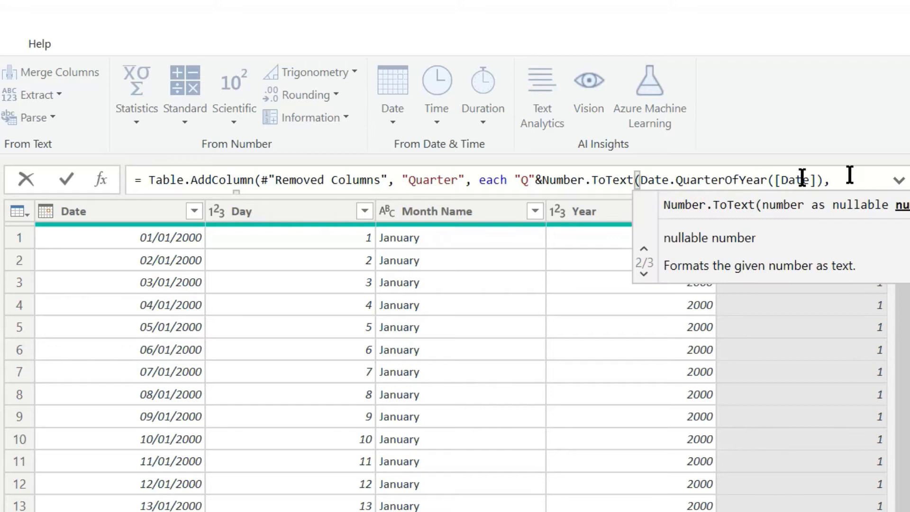
click(823, 179)
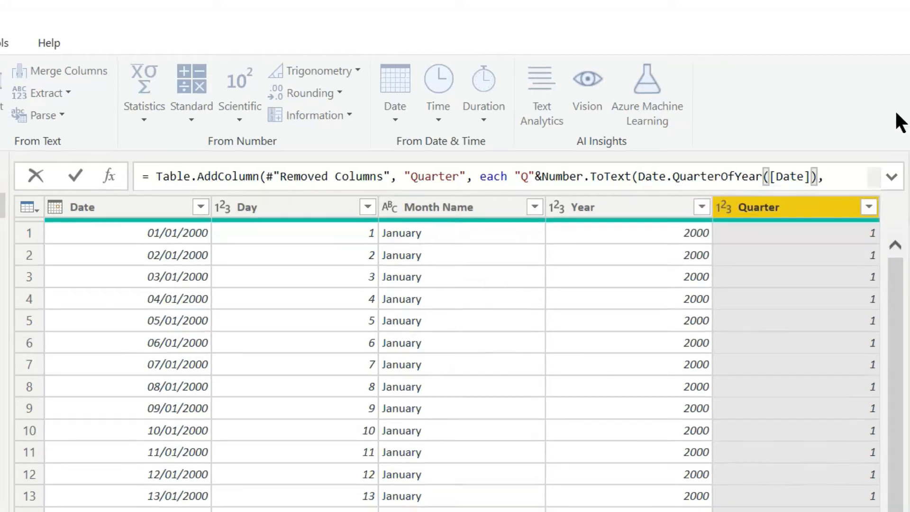
text())
key(Return)
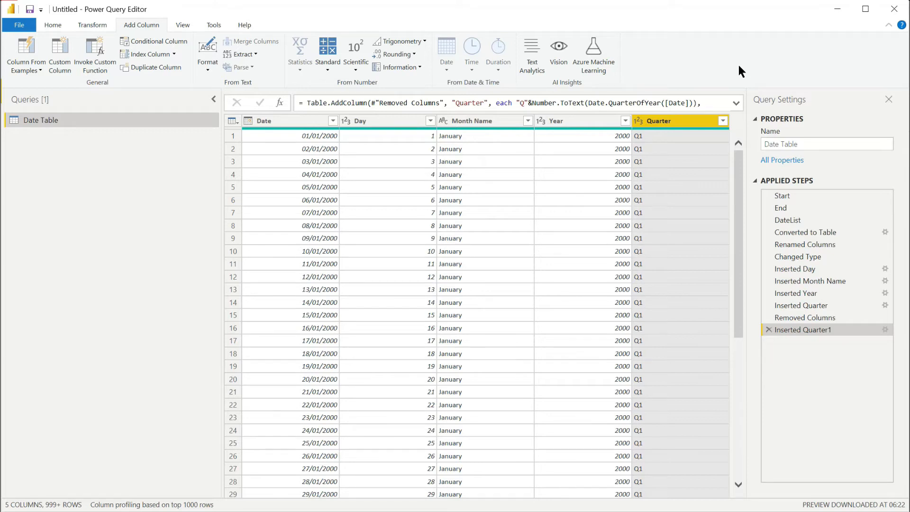
Set the Quarter column's data type to Text, then close the query editor and apply the changes to the report
click(636, 122)
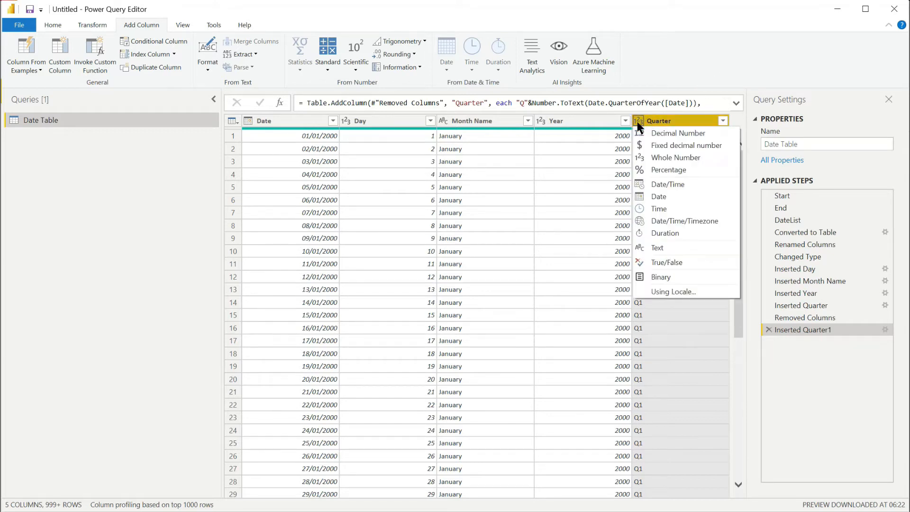
click(655, 249)
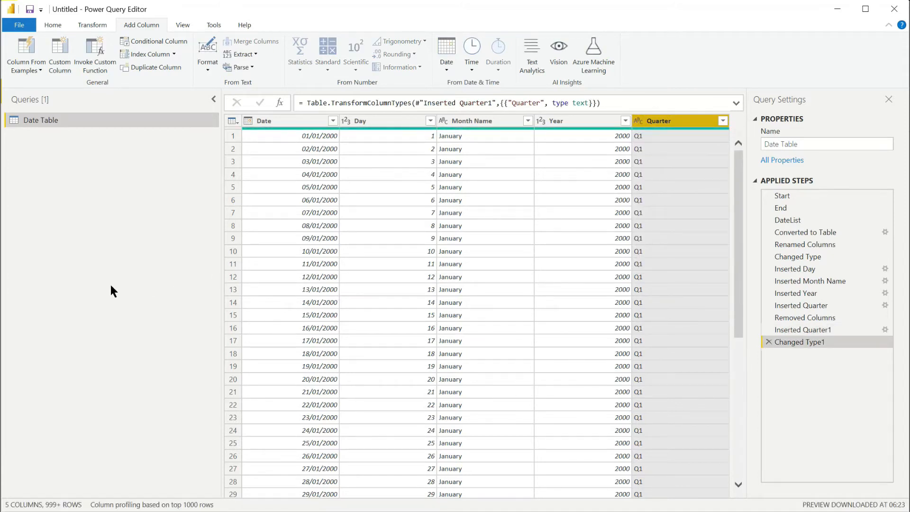
click(53, 25)
click(23, 69)
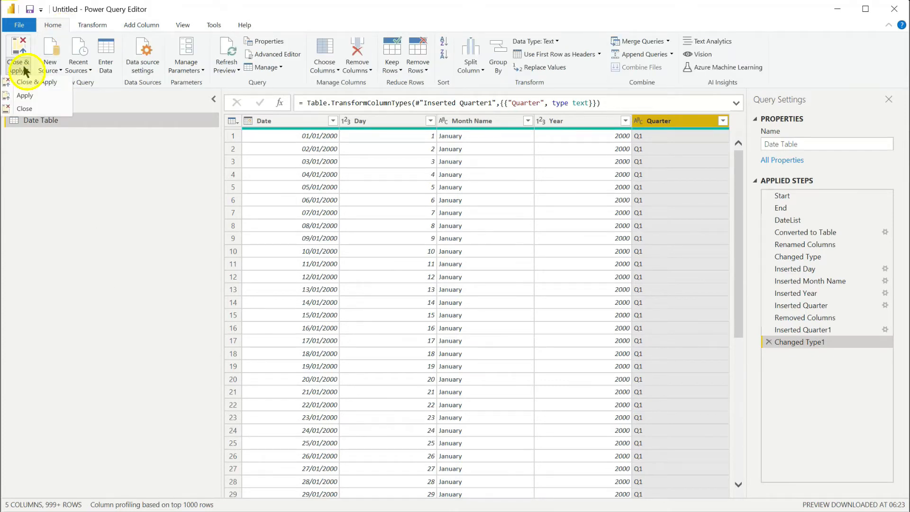
click(31, 82)
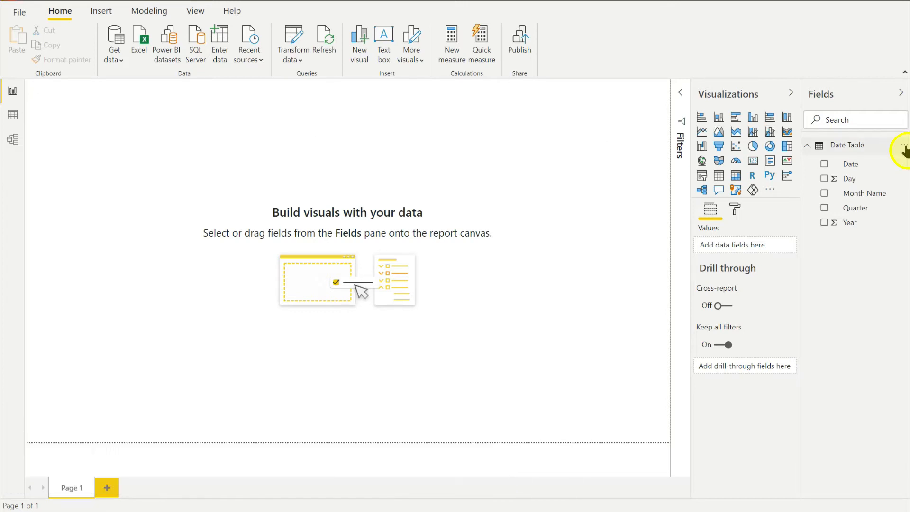
Mark Date Table as a date table, using Date as its date column
click(903, 146)
mouse_move(872, 308)
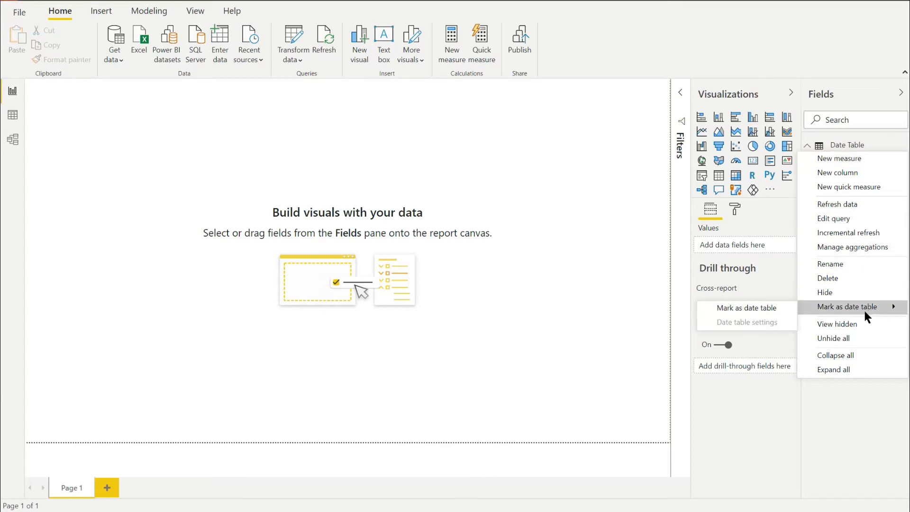
click(765, 309)
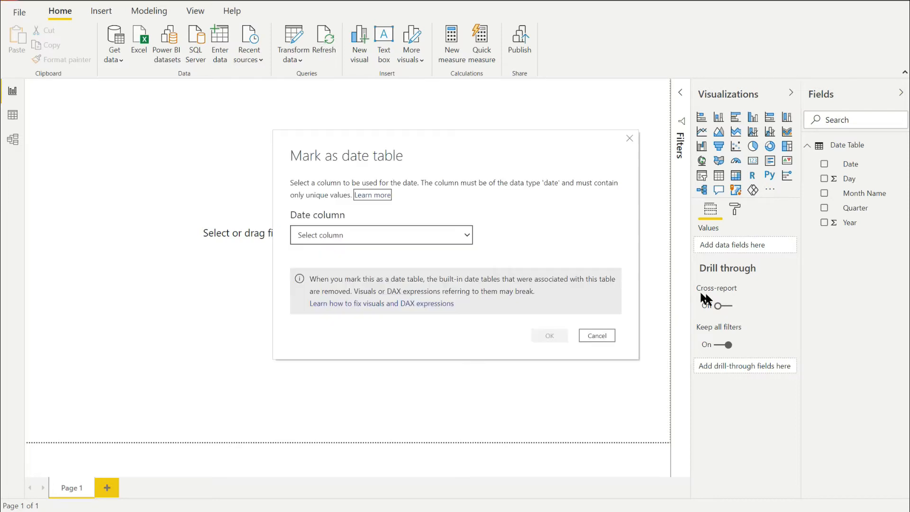
click(466, 235)
click(447, 273)
click(548, 335)
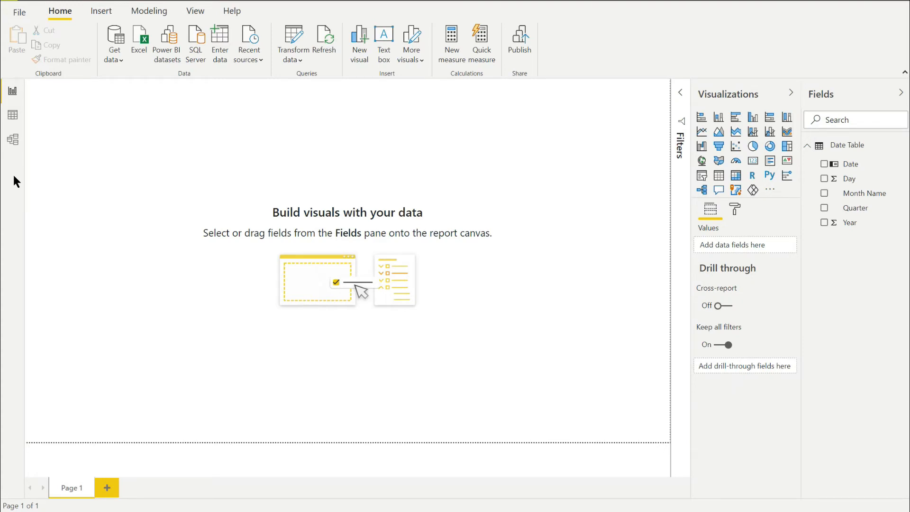
Reopen the Power Query Editor and start a custom column named Month Number in Date Table
click(293, 40)
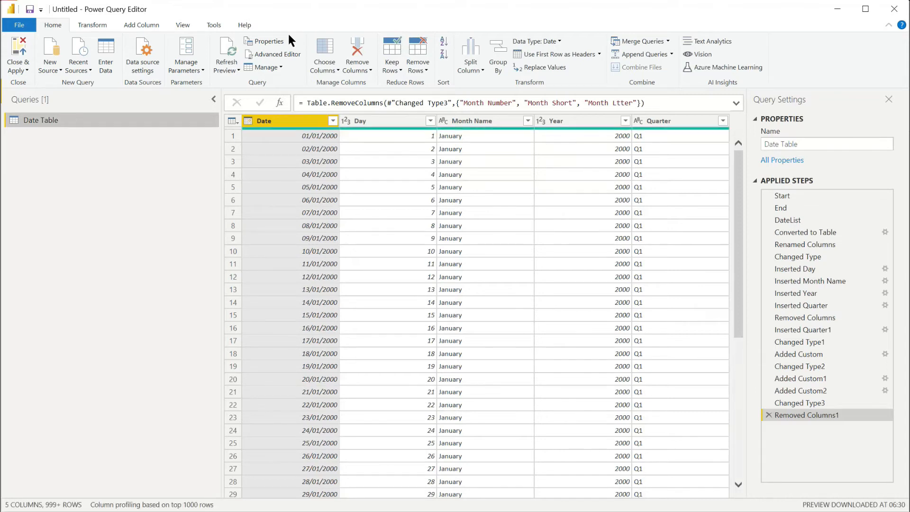
click(146, 24)
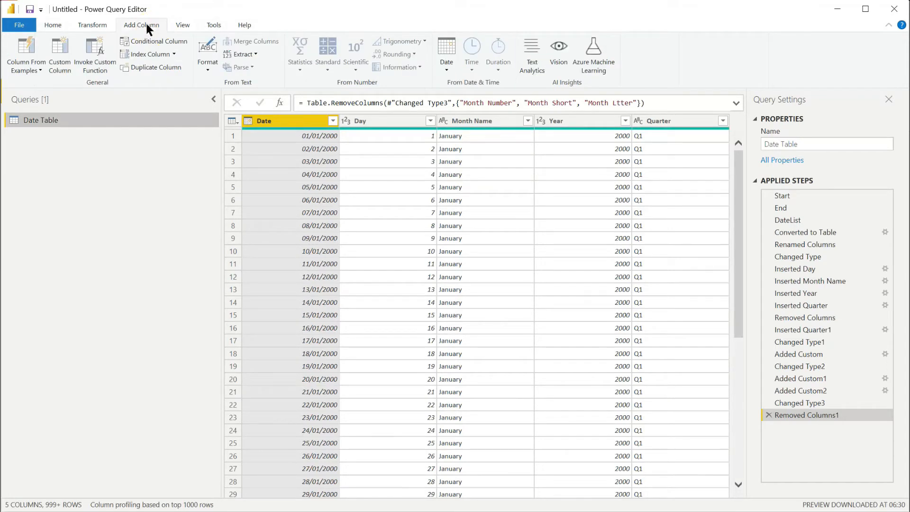
click(64, 49)
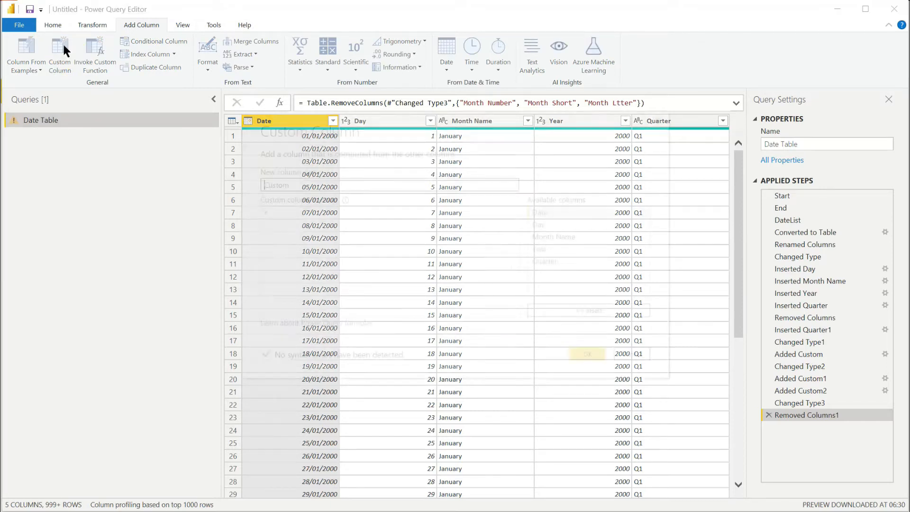
double_click(279, 185)
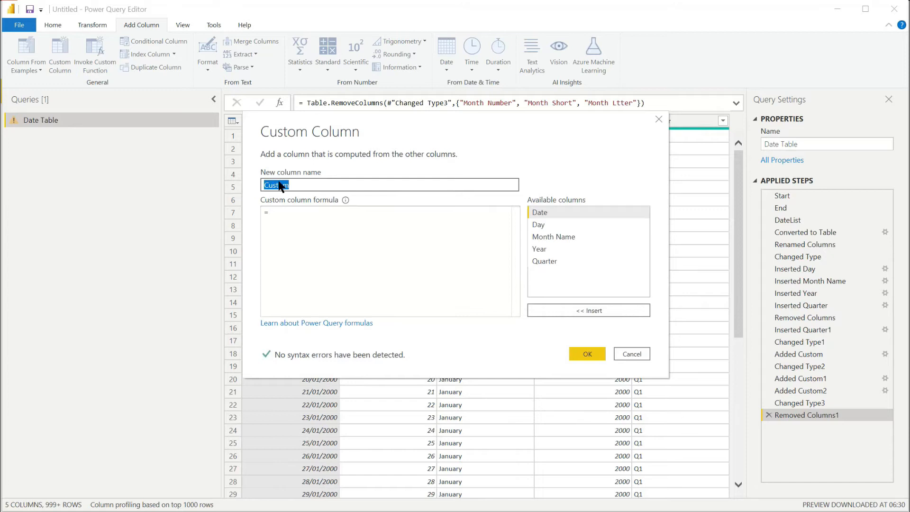
text(Month Number)
key(Tab)
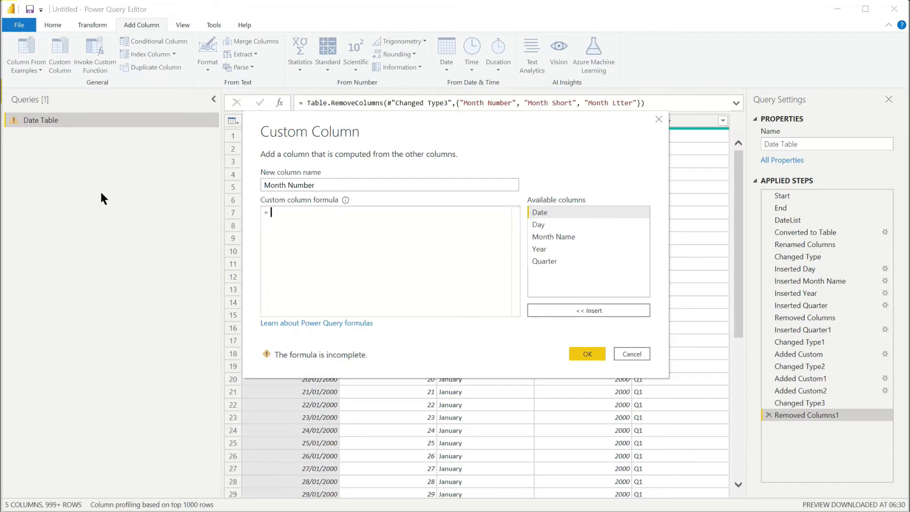
Create the Month Number column with the formula Date.Month([Date]) and set its data type to Whole Number
text(Date)
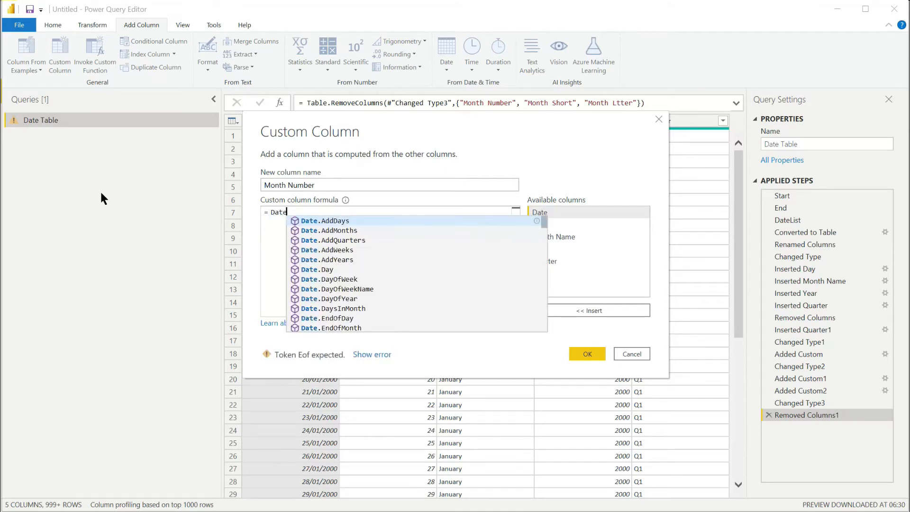
text(.Month()
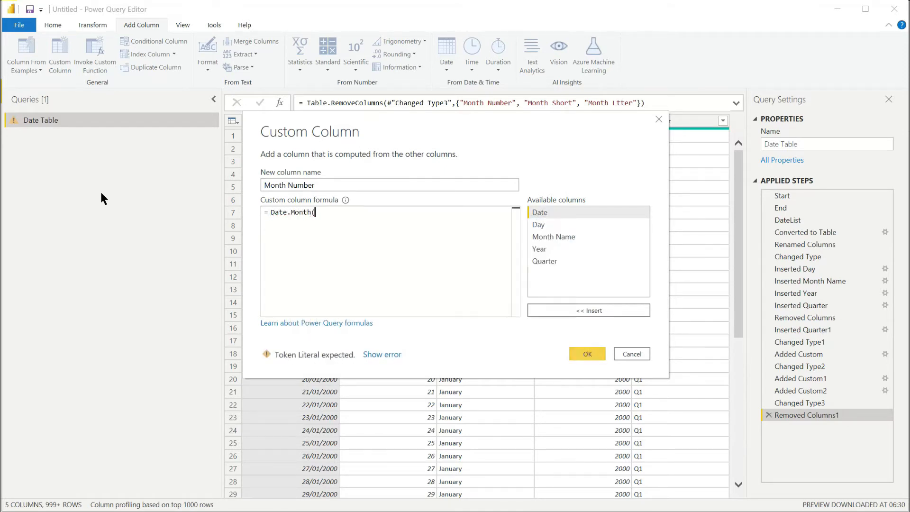
text([Date)
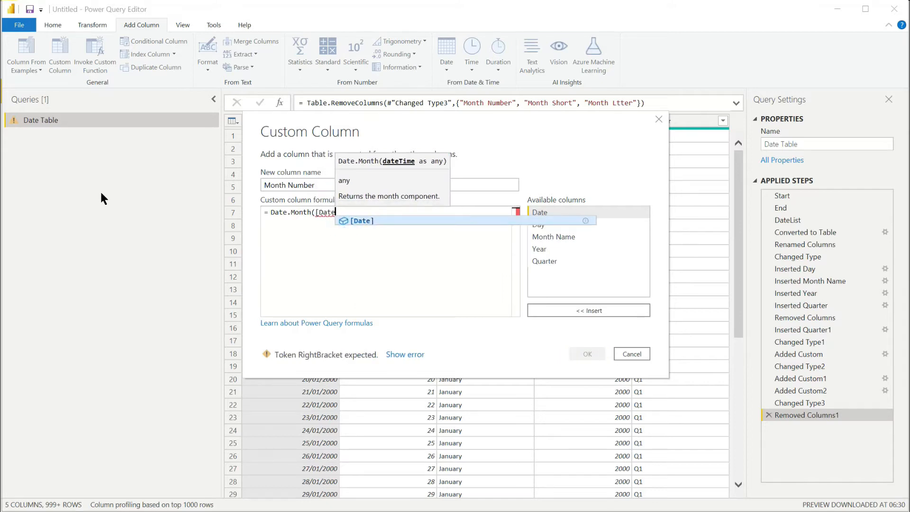
text(]))
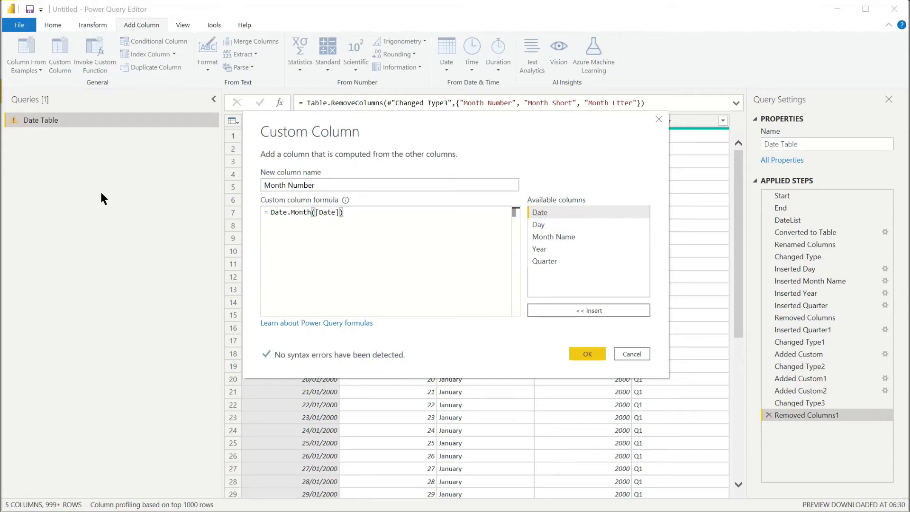
click(587, 355)
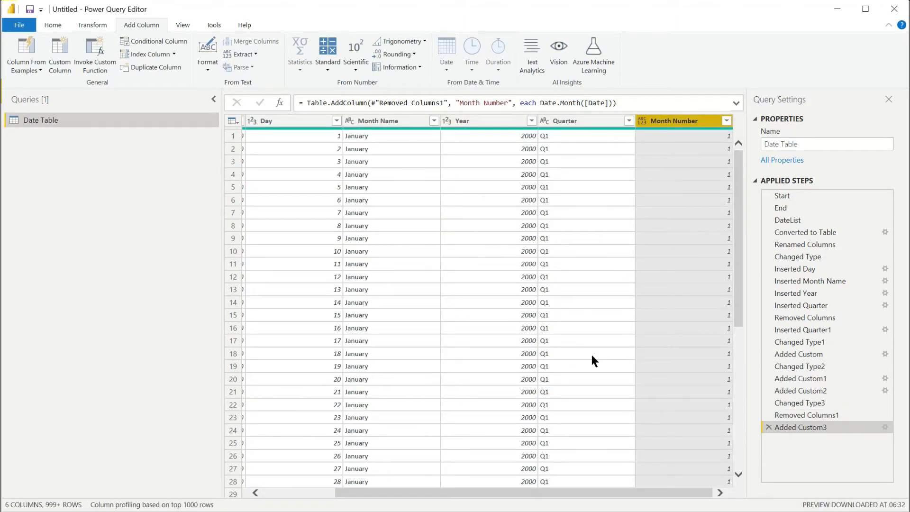
click(641, 124)
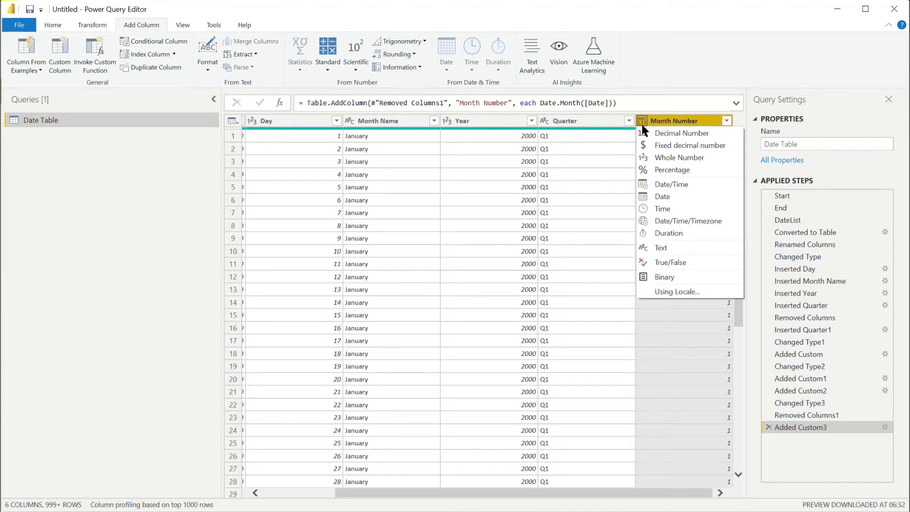
click(652, 157)
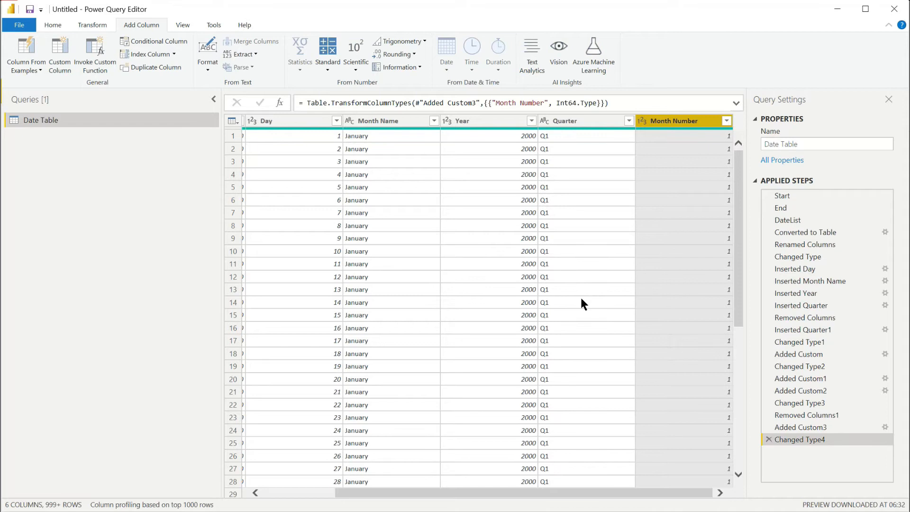
Start another custom column in Date Table and name it Month Short
click(61, 44)
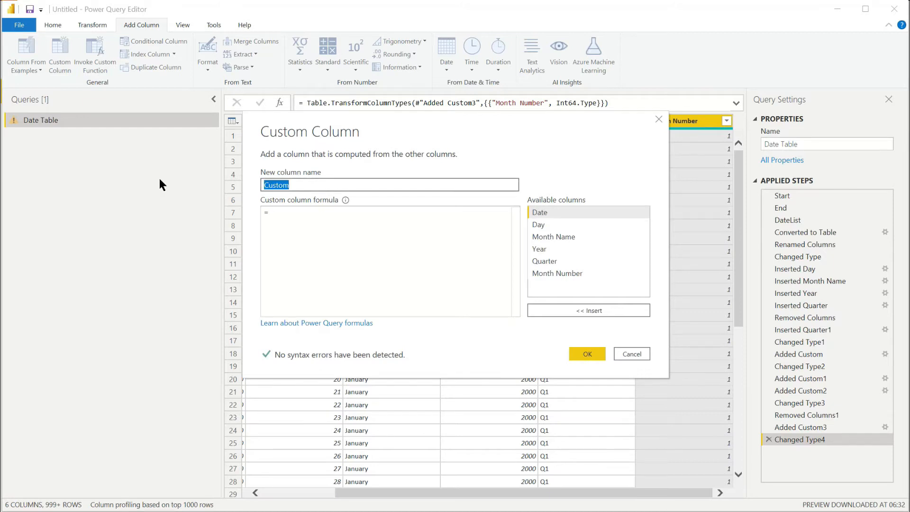
text(Monthhh)
key(BackSpace)
key(BackSpace)
text(S)
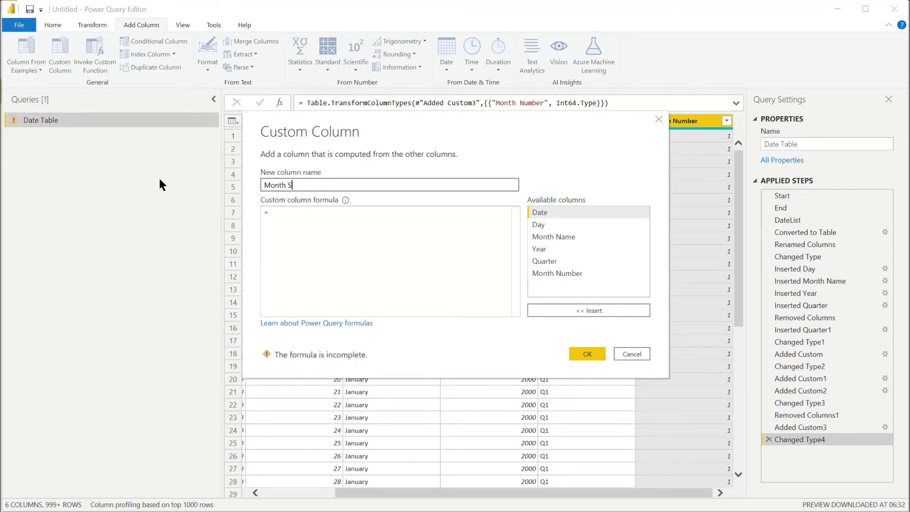
text(hort)
key(Tab)
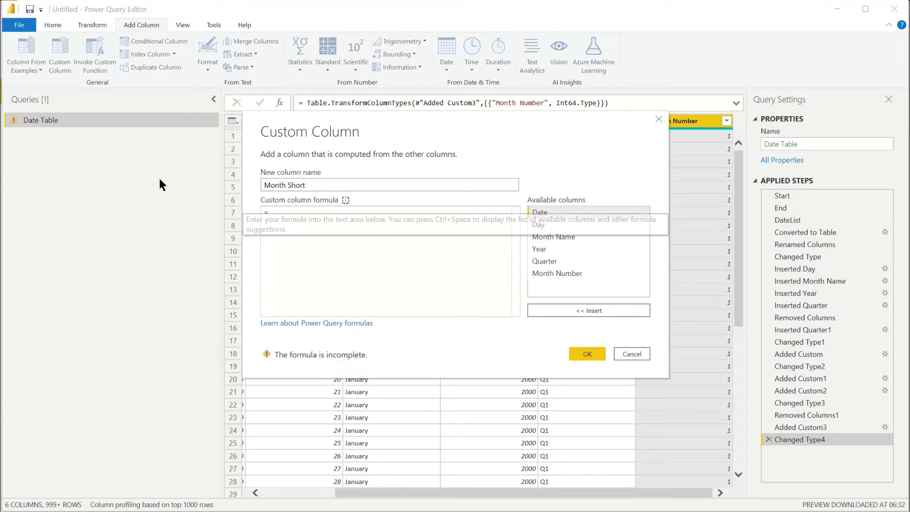
Create the Month Short column with the formula Text.Start(Date.MonthName([Date]),3) and set its data type to Text
text(Text)
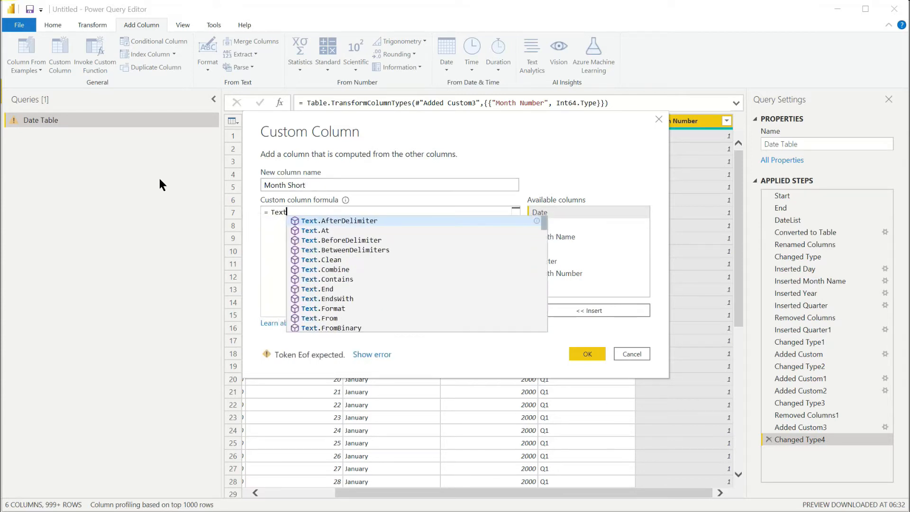
text(.Start)
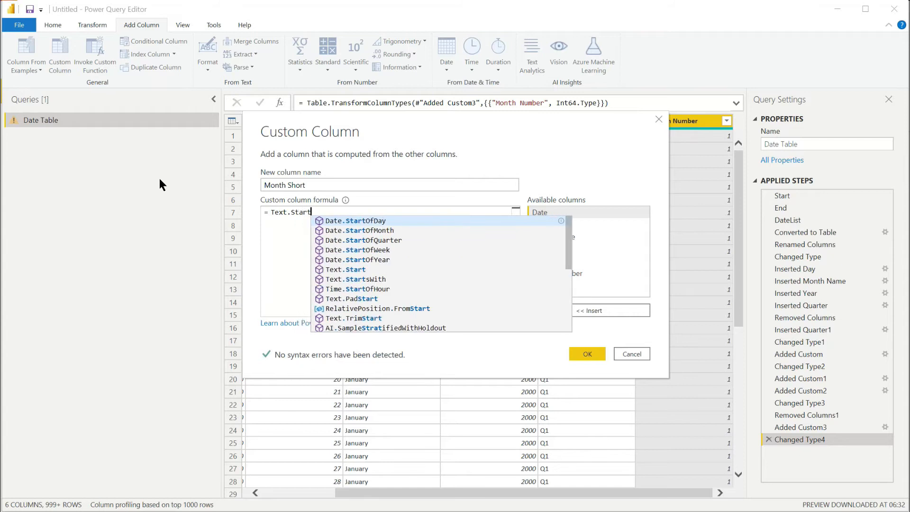
text((Date)
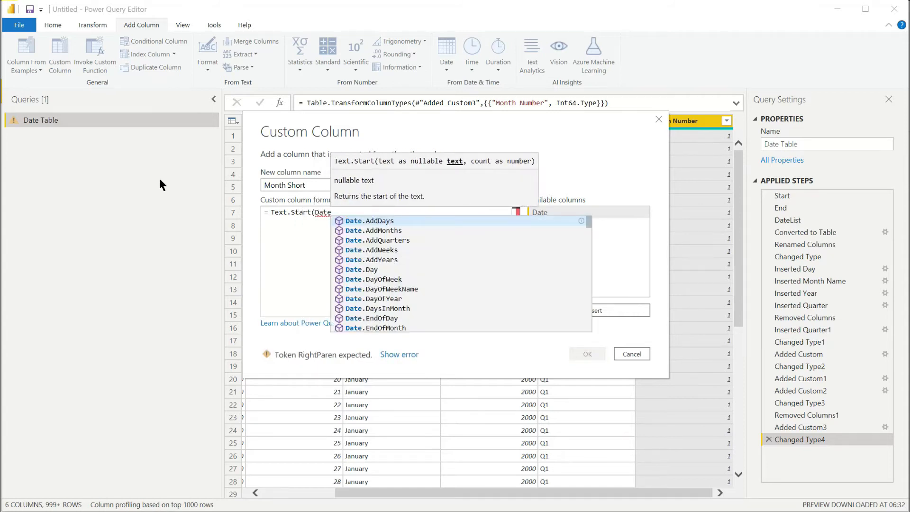
text(.Mon)
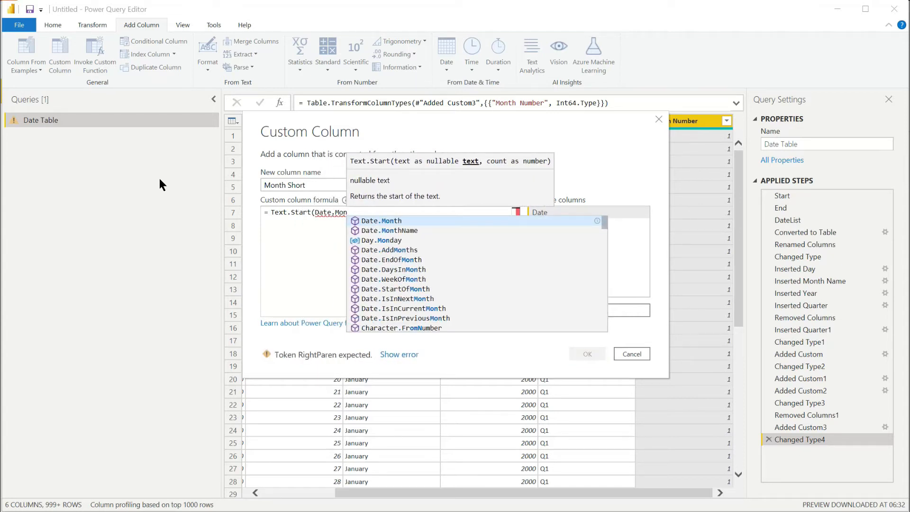
text(thName)
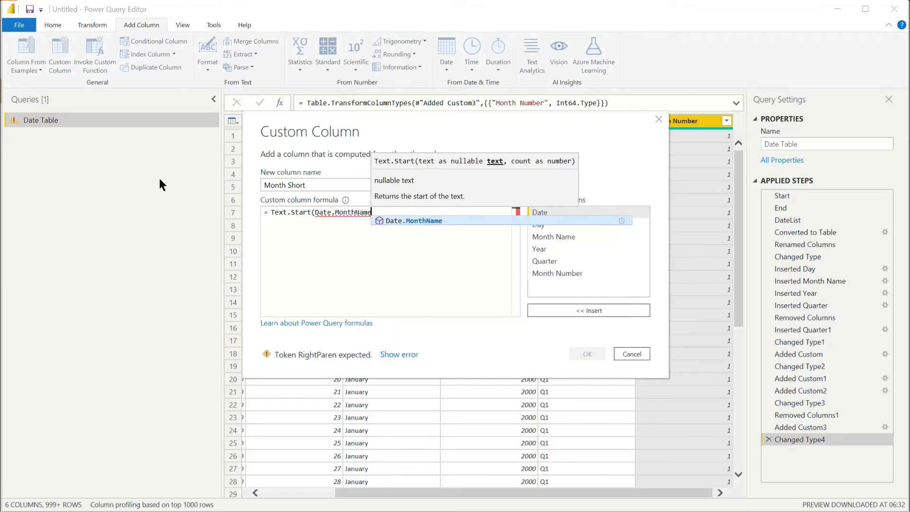
text(([Date]),)
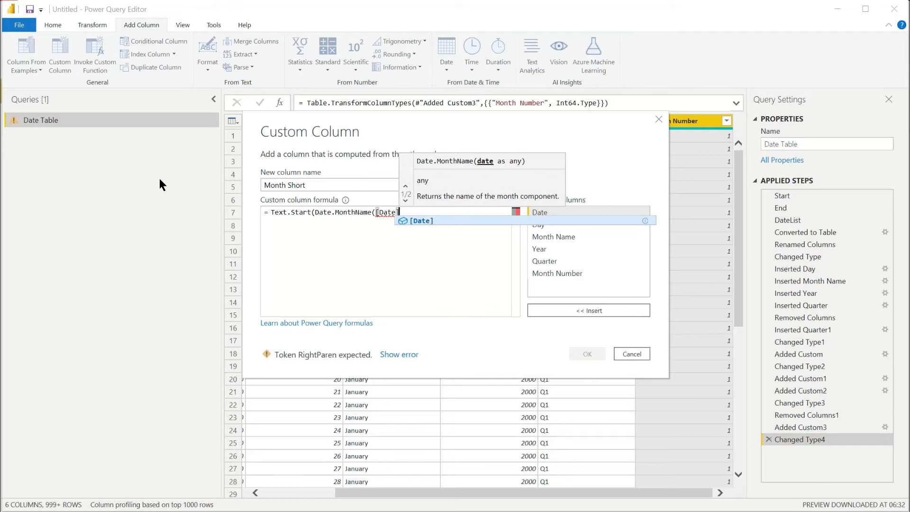
text(3))
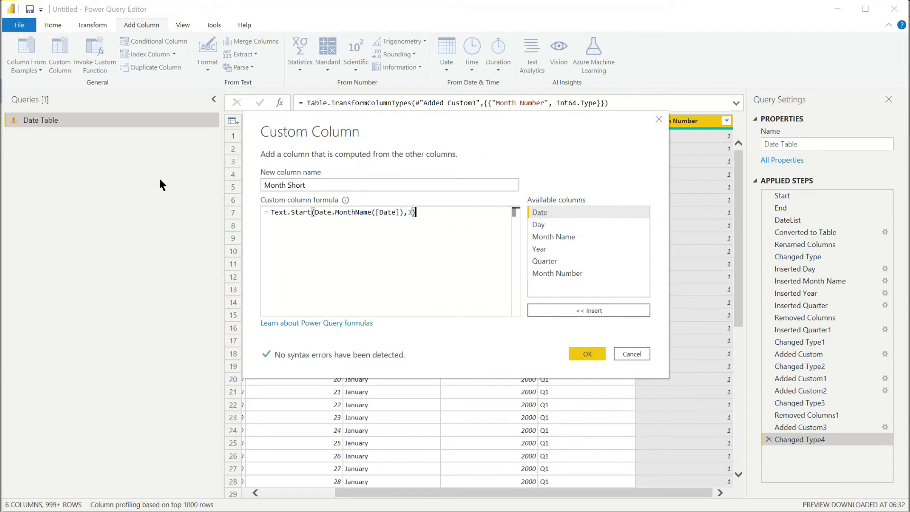
click(587, 354)
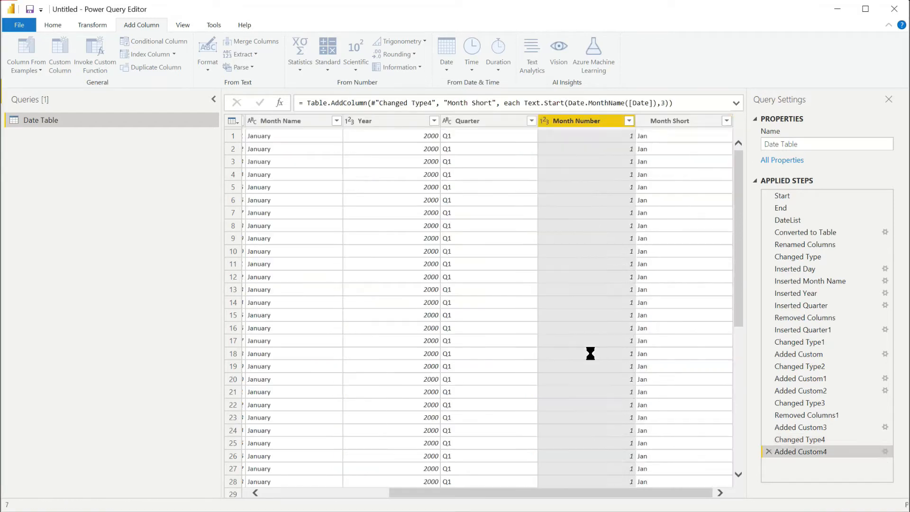
click(638, 120)
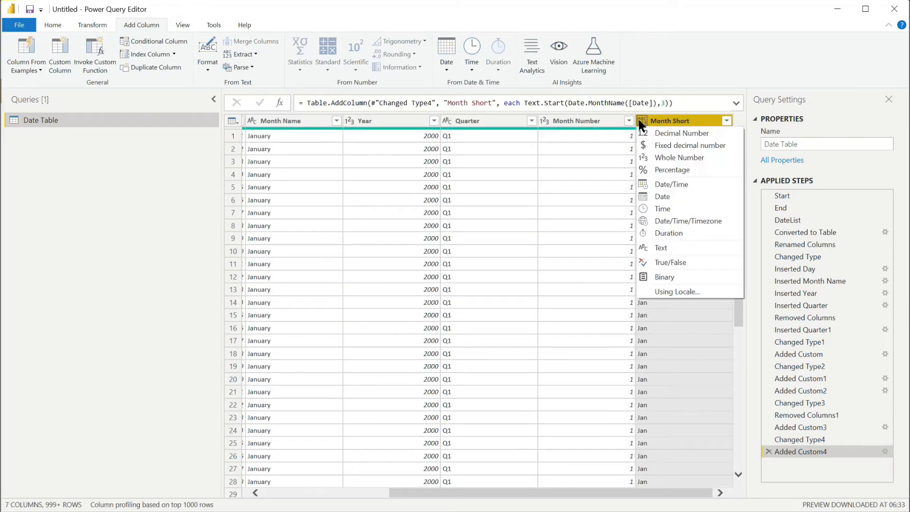
click(661, 249)
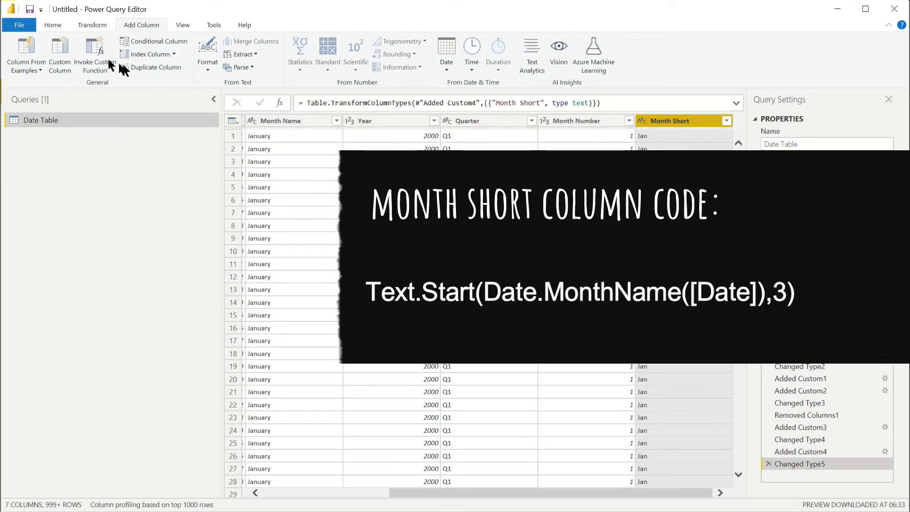
Start a further custom column in Date Table and name it Month Letter
click(59, 49)
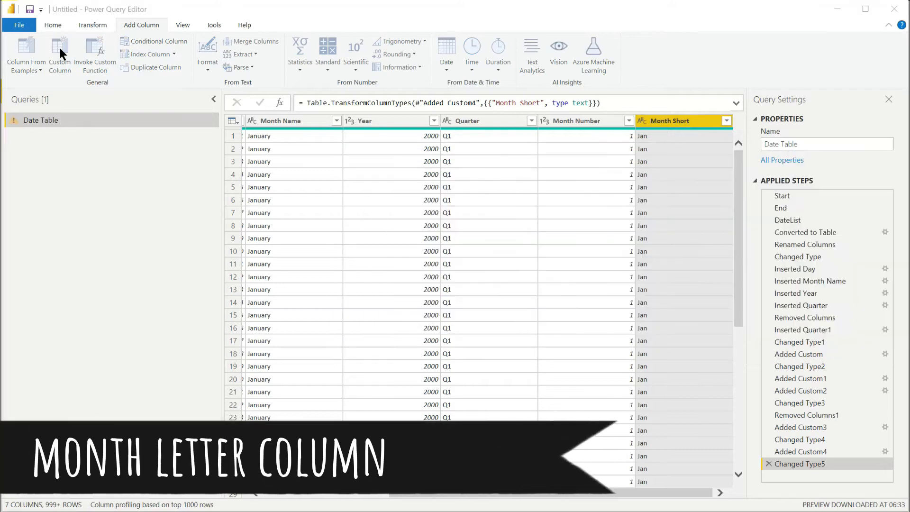
double_click(351, 185)
text(Month Letter)
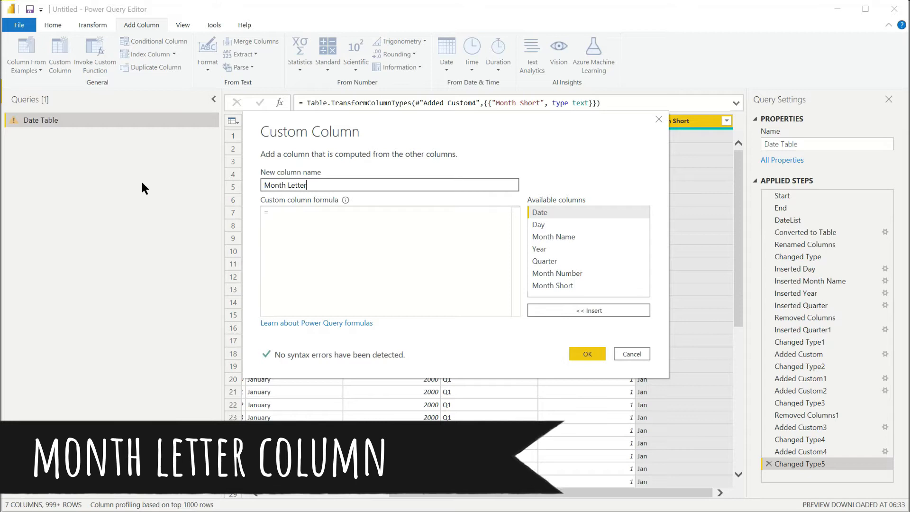
key(Tab)
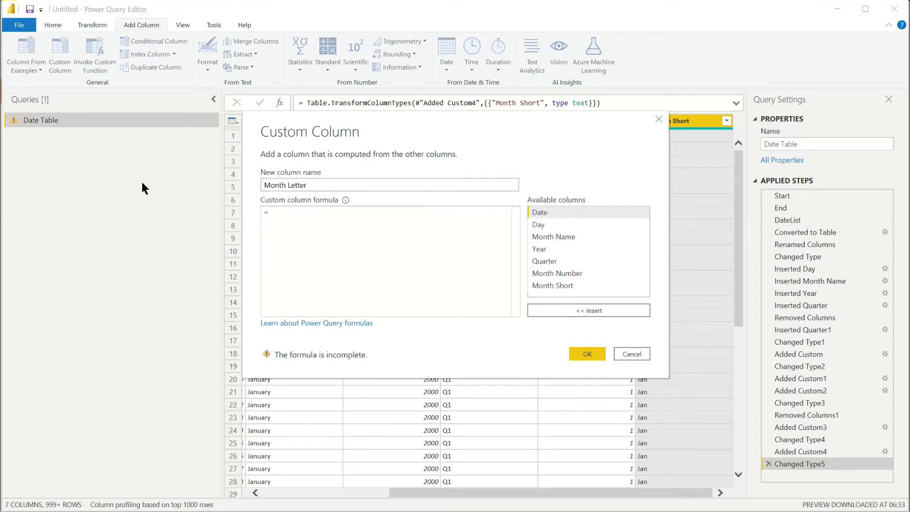
Create the Month Letter column with the formula Text.Start(Date.MonthName([Date]),1) and set its data type to Text
text(Text.St)
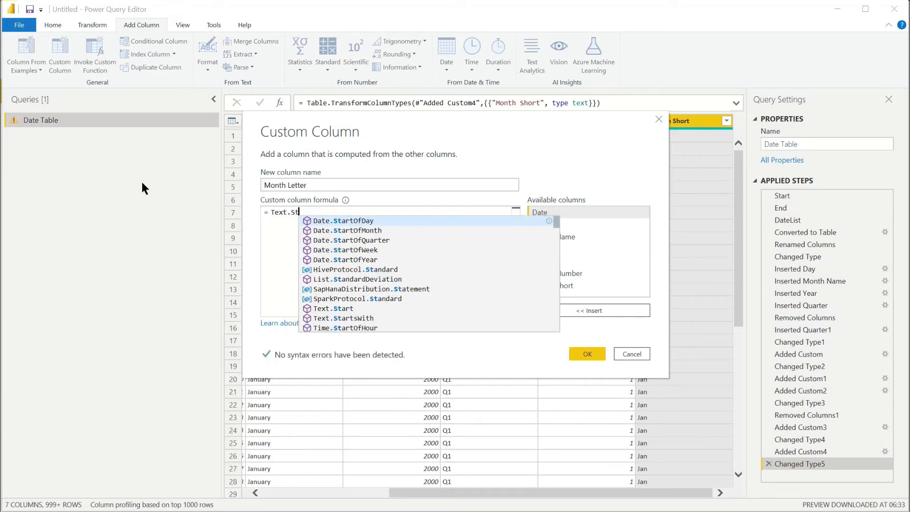
text(art(Da)
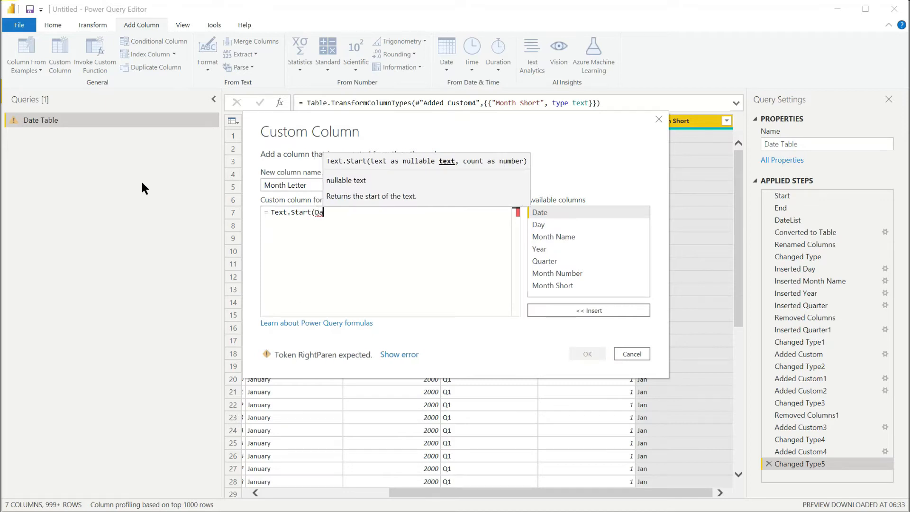
text(te.MonthNa)
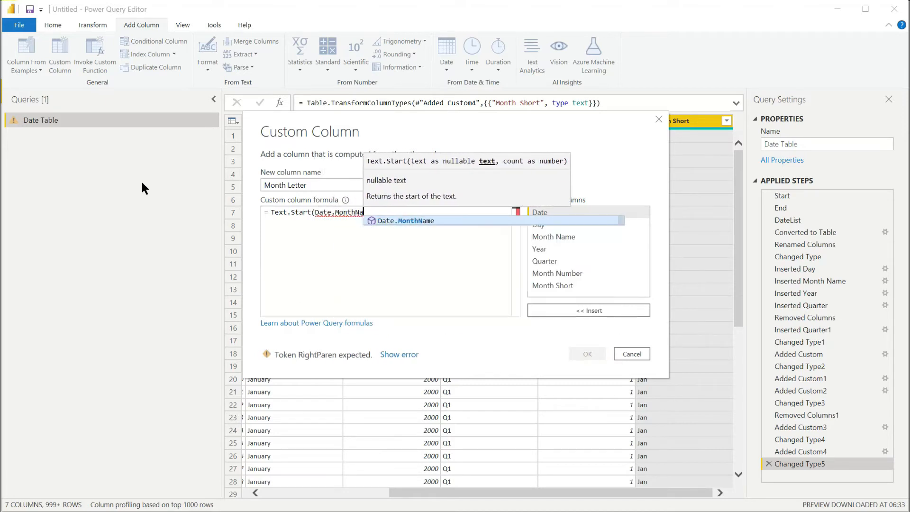
text(me([Da)
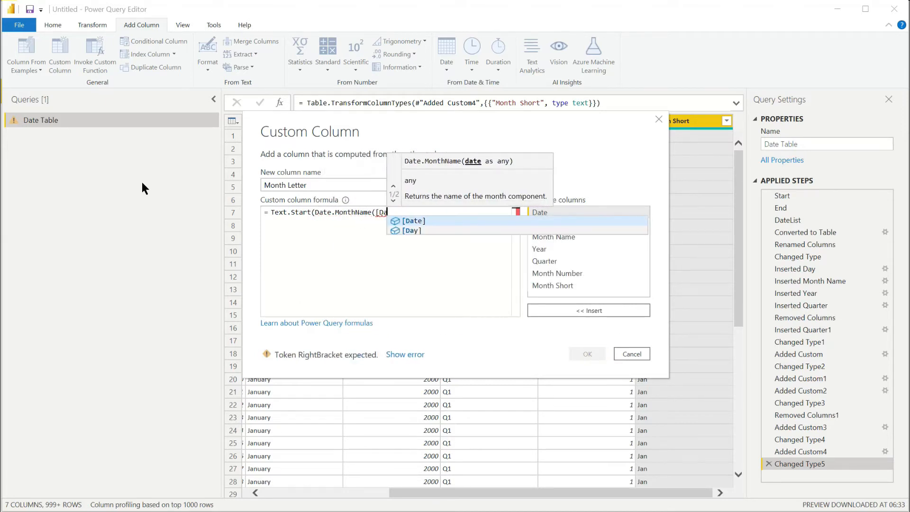
text(te]),1))
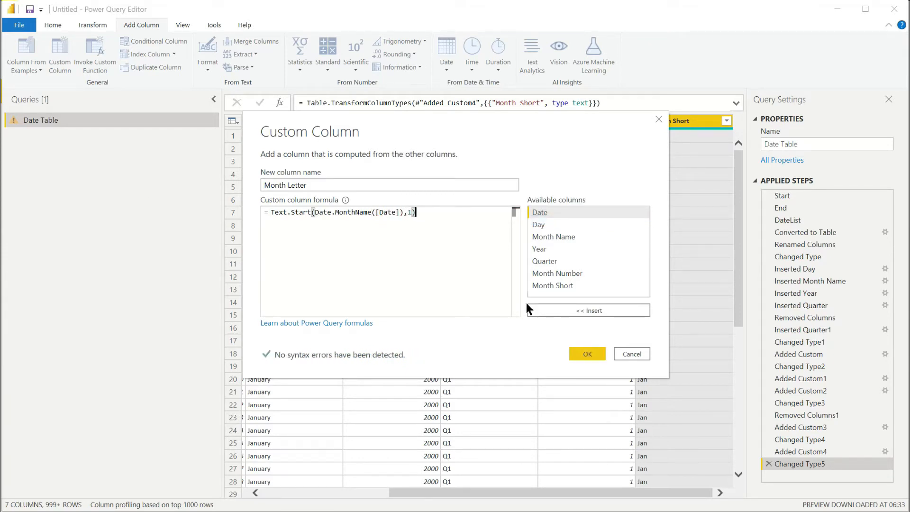
click(586, 351)
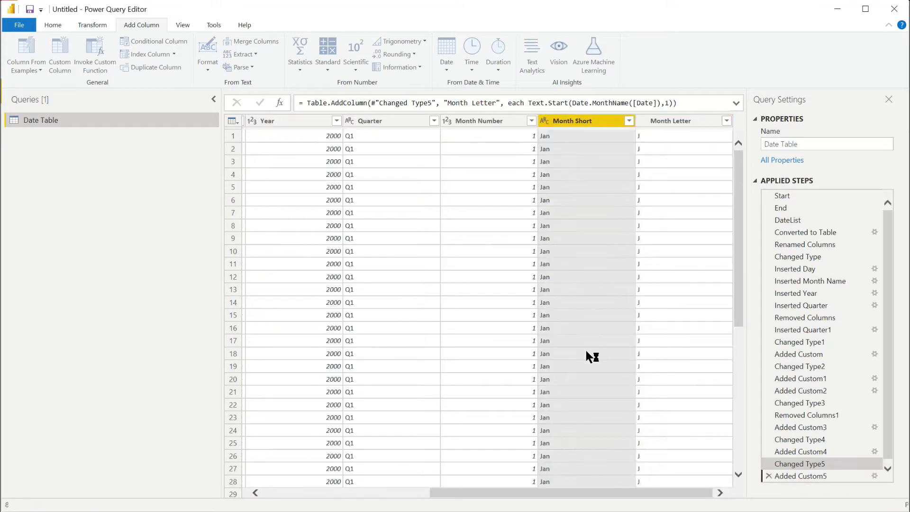
click(642, 120)
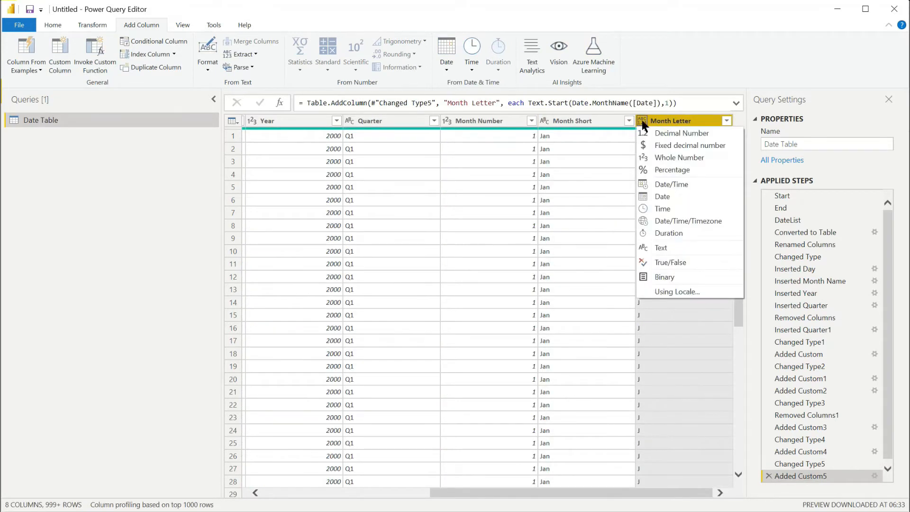
click(657, 246)
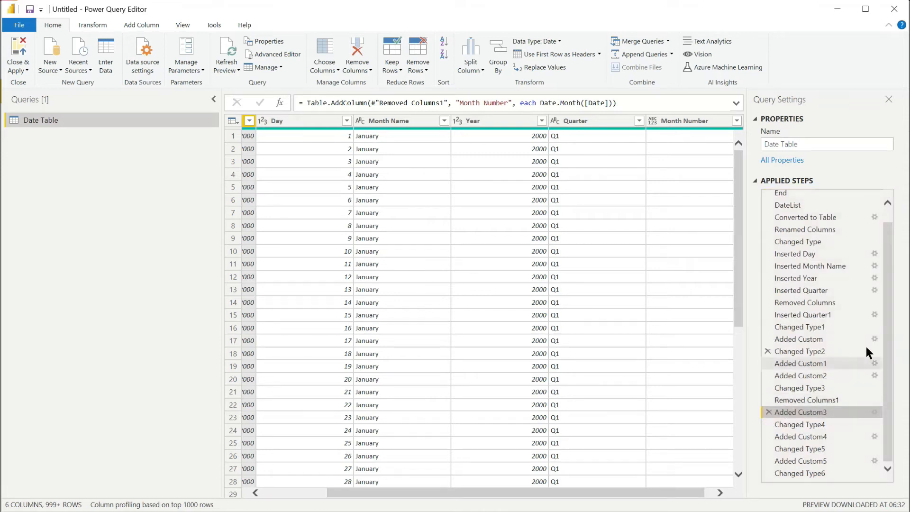
Check the settings of the applied step Added Custom, and rename that step Month Number
click(875, 337)
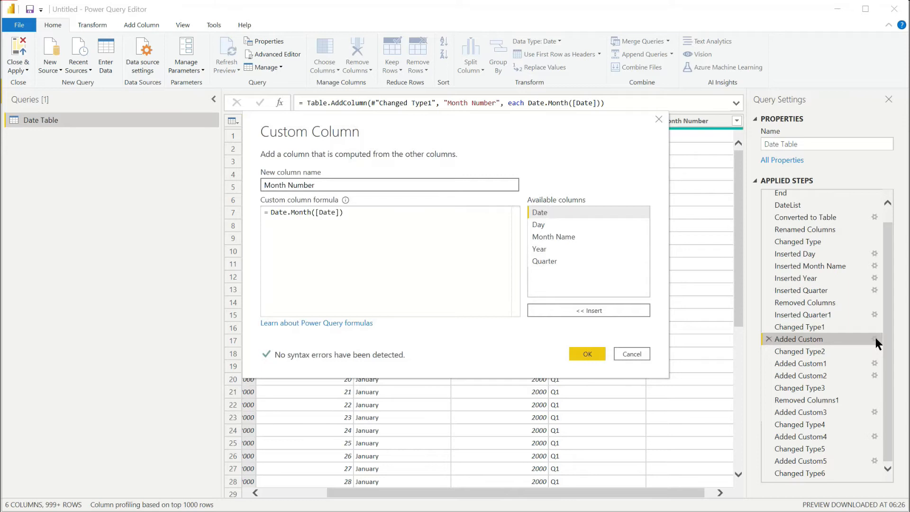
click(628, 352)
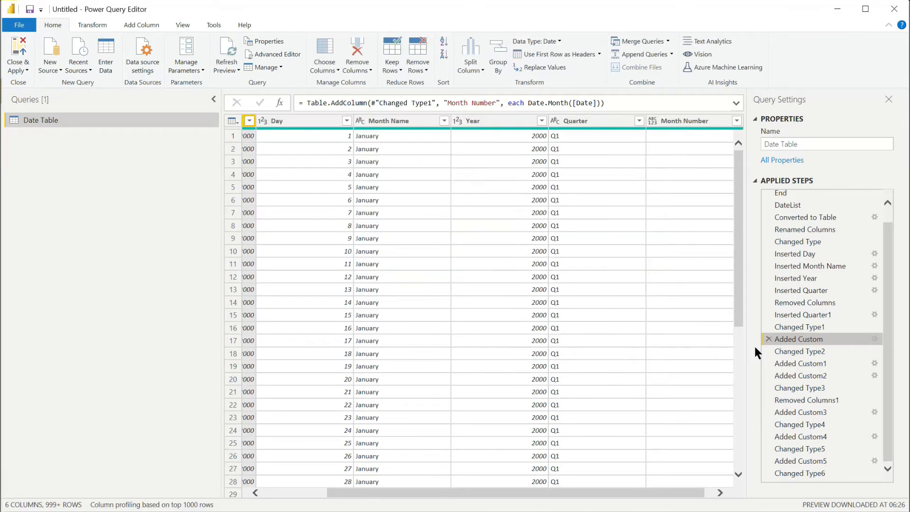
right_click(792, 341)
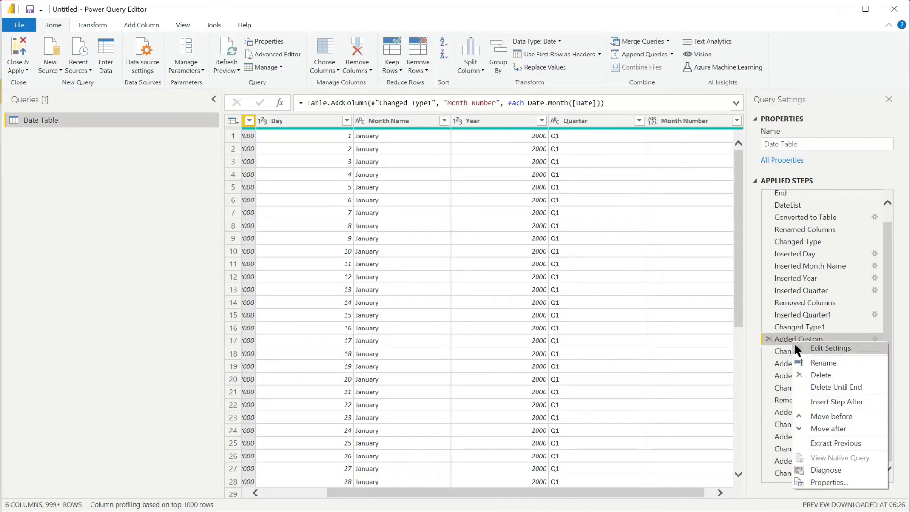
click(825, 482)
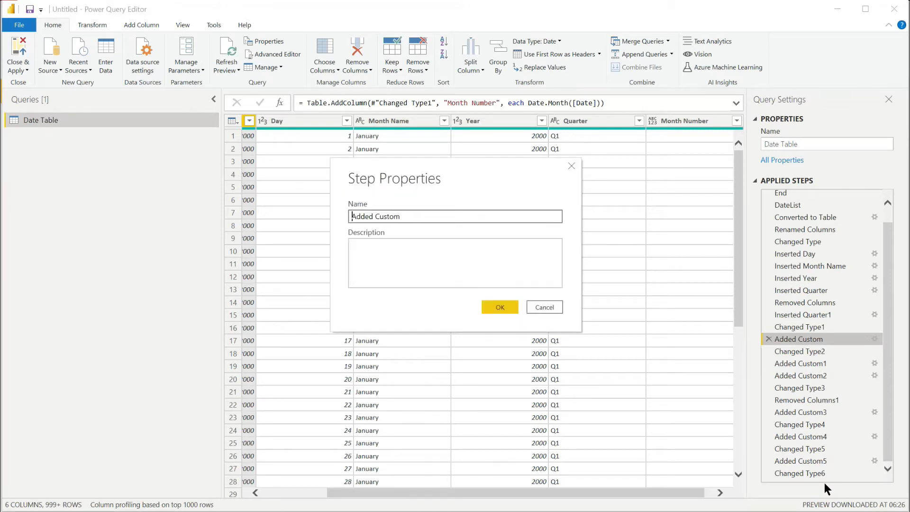
text(Month Number)
key(Delete)
key(Delete)
key(Delete)
key(Delete)
key(Delete)
key(Delete)
key(Delete)
key(Delete)
key(Delete)
key(Delete)
key(Delete)
key(Delete)
click(483, 308)
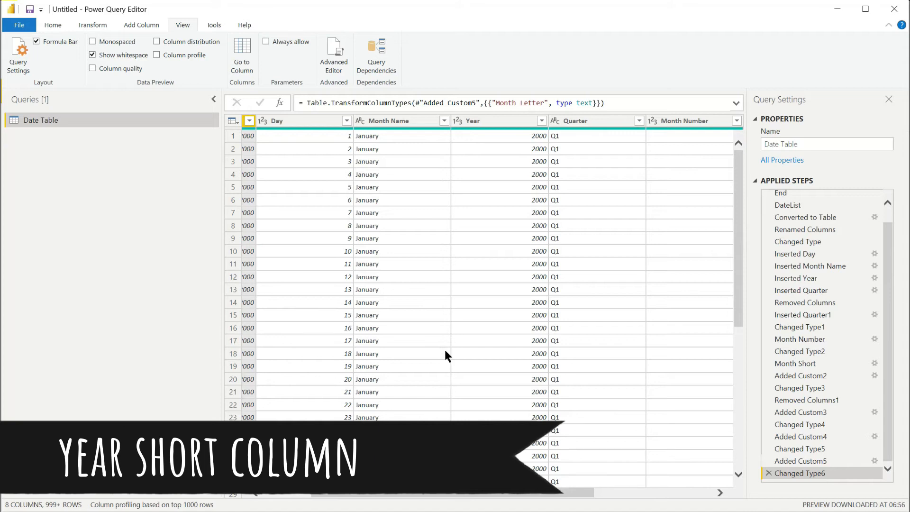
Start a new custom column in Date Table and name it Year Short
click(143, 22)
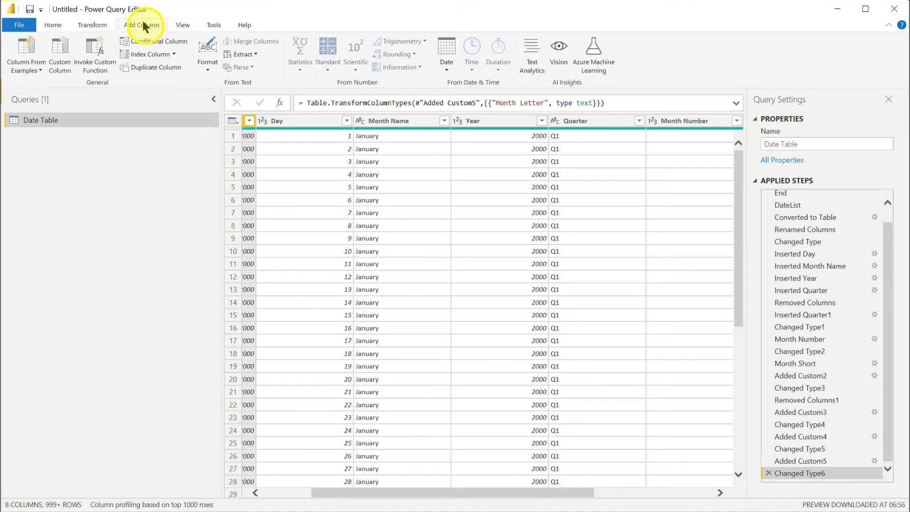
click(62, 57)
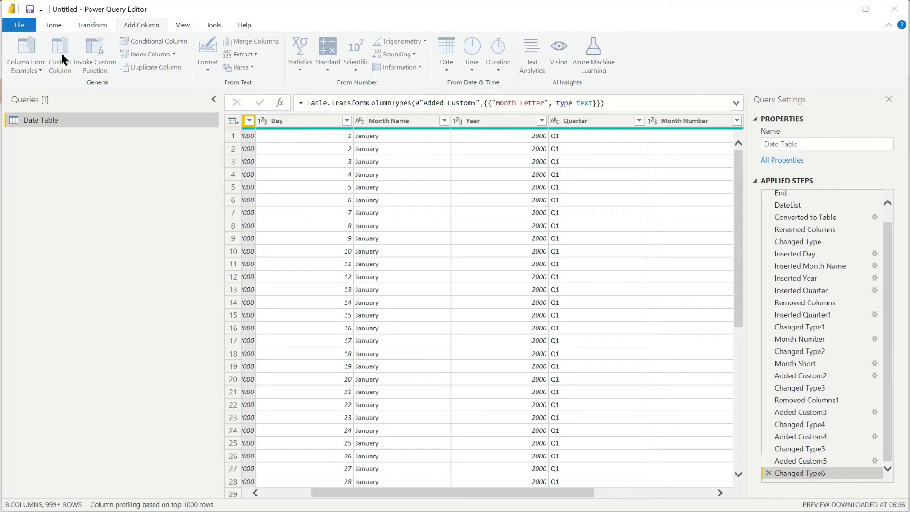
drag(435, 182, 0, 199)
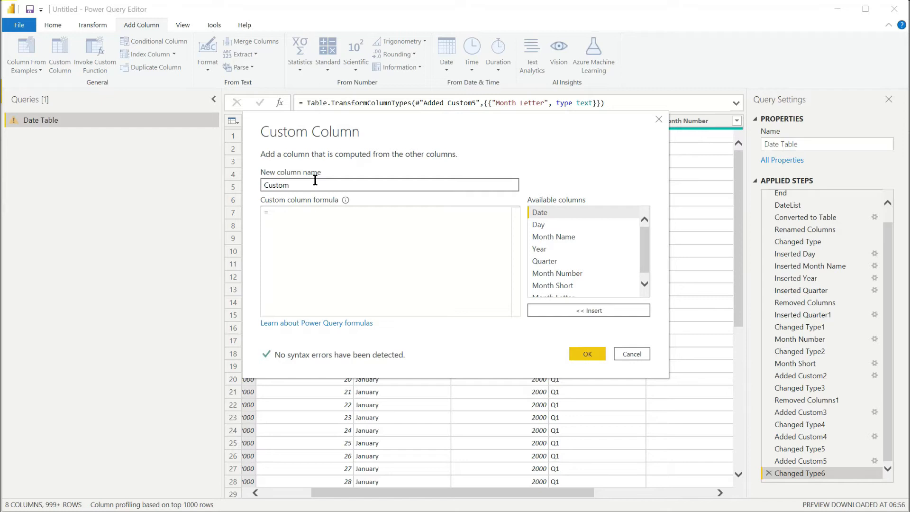
drag(315, 182, 213, 182)
text(Year Short)
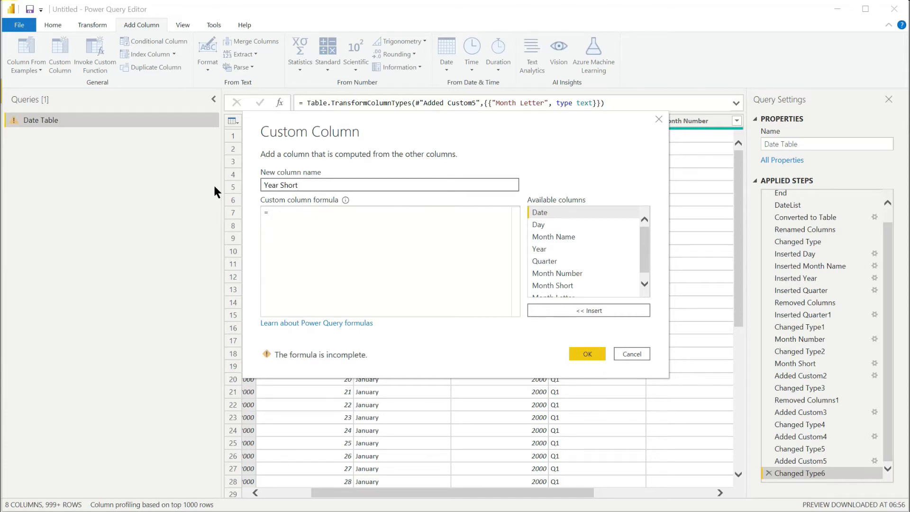
Create the Year Short column with the formula Text.End(Number.ToText(Date.Year([Date])),2) and set its data type to Whole Number
key(Tab)
text(Text.End(Number.ToTex)
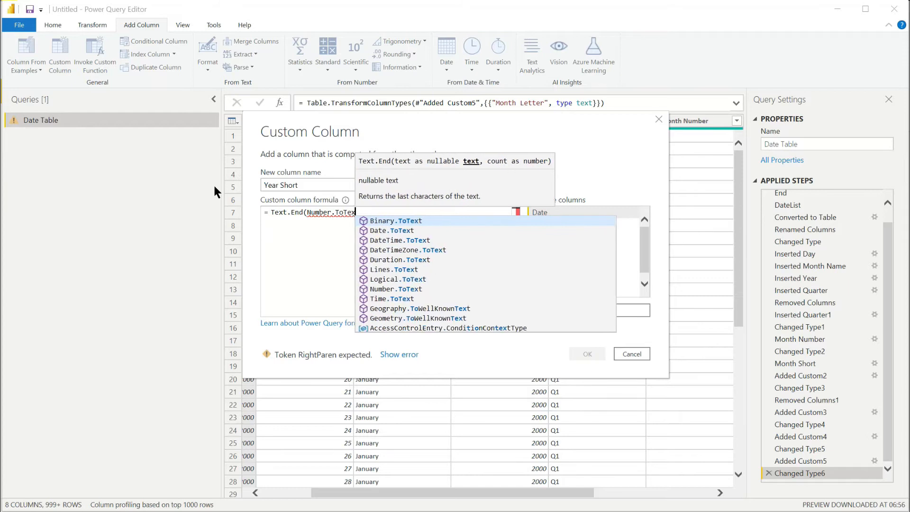
text(t(Date.Year)
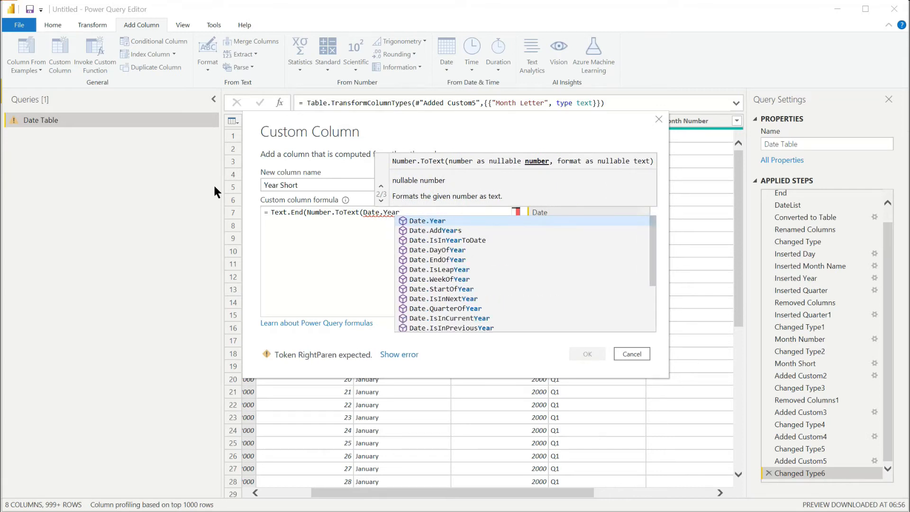
text(([)
key(Tab)
text()),2))
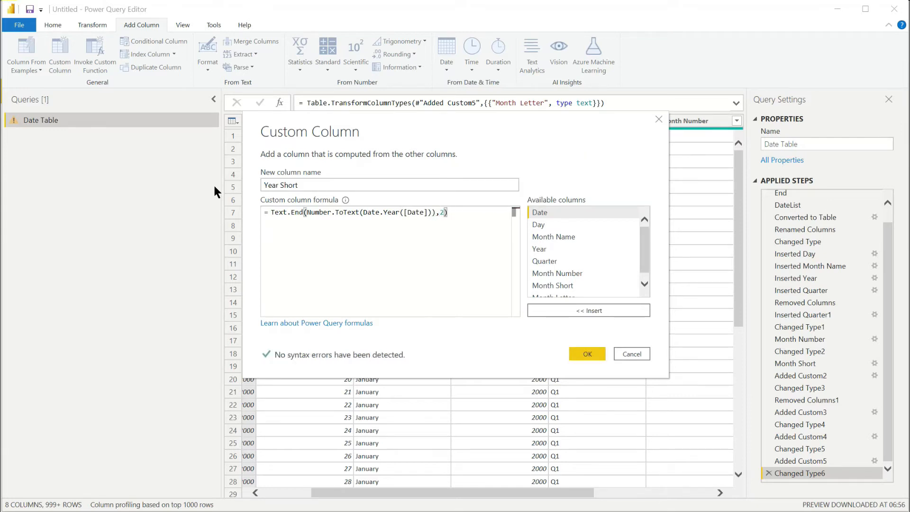
click(596, 355)
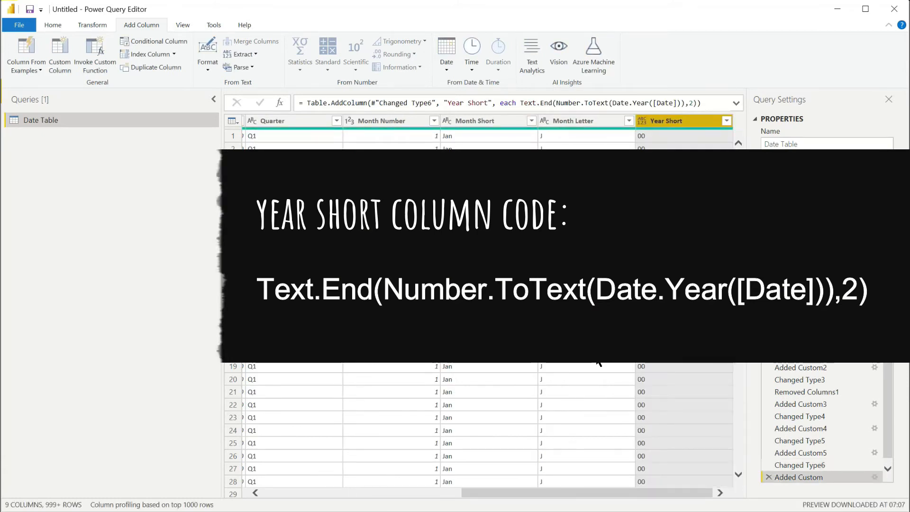
click(642, 121)
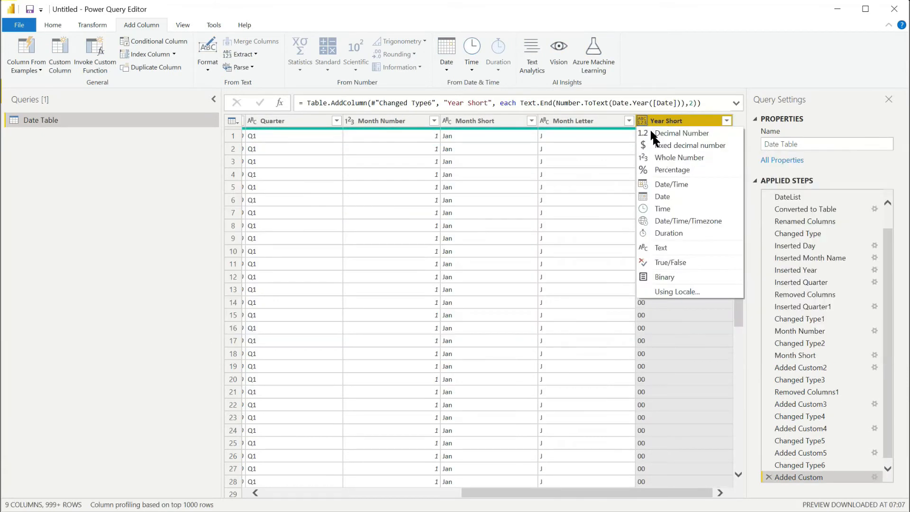
click(663, 158)
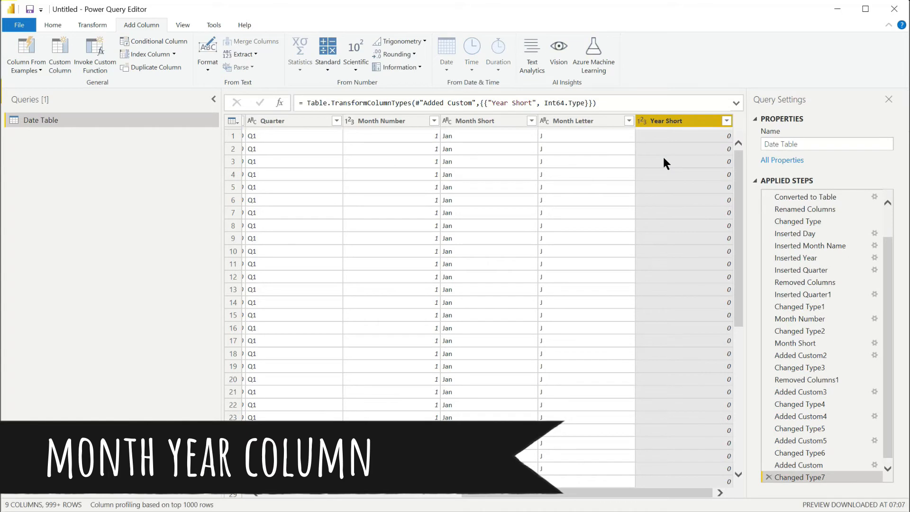
Start a custom column named Month Year and enter Text.Start(Date.MonthName([Date]),3) as the first line of its formula
click(54, 49)
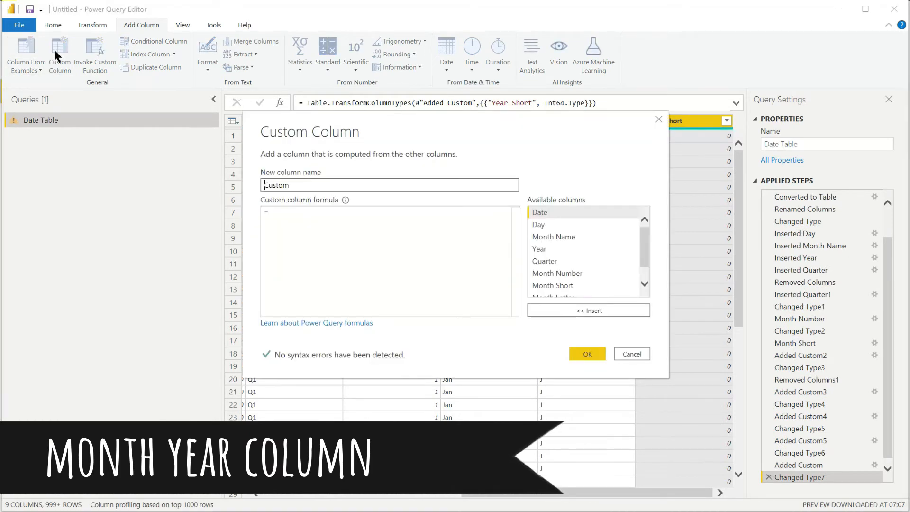
text(Month Year)
key(Tab)
text(Text.Start)
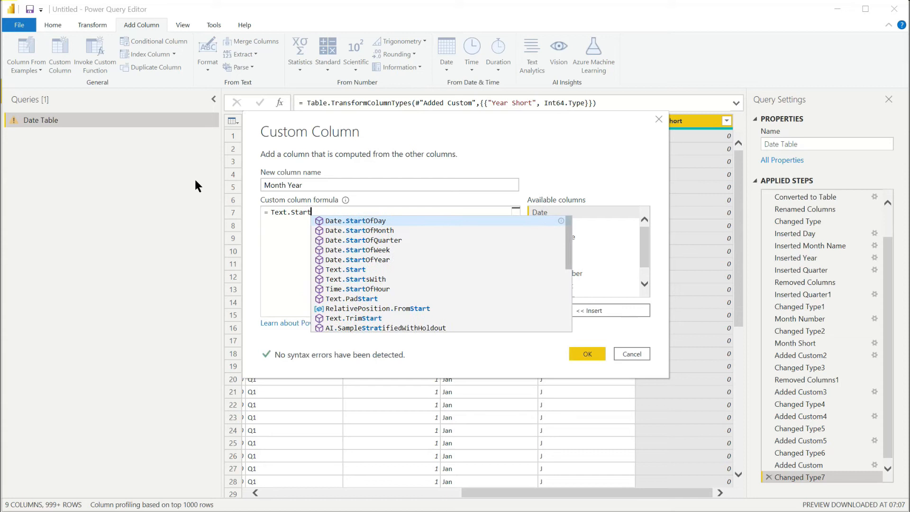
text((Date.MonthName([Date]))
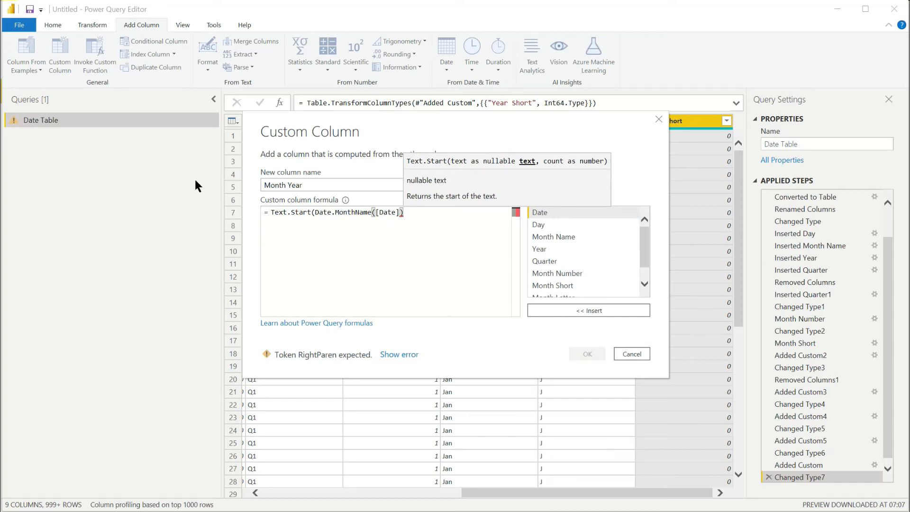
text(,3))
key(Return)
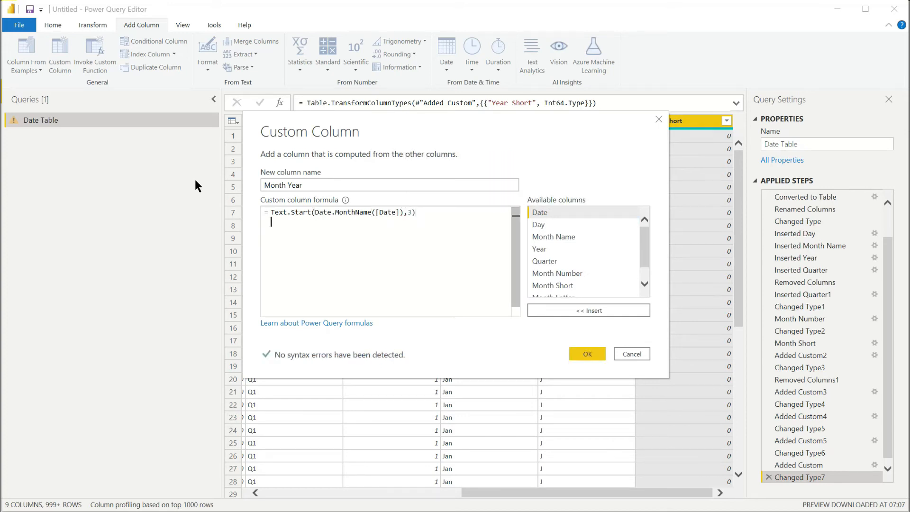
Complete the Month Year formula with &" "& Number.ToText(Date.Year([Date])) on the second line, create the column and set its data type to Text
text(&" "")
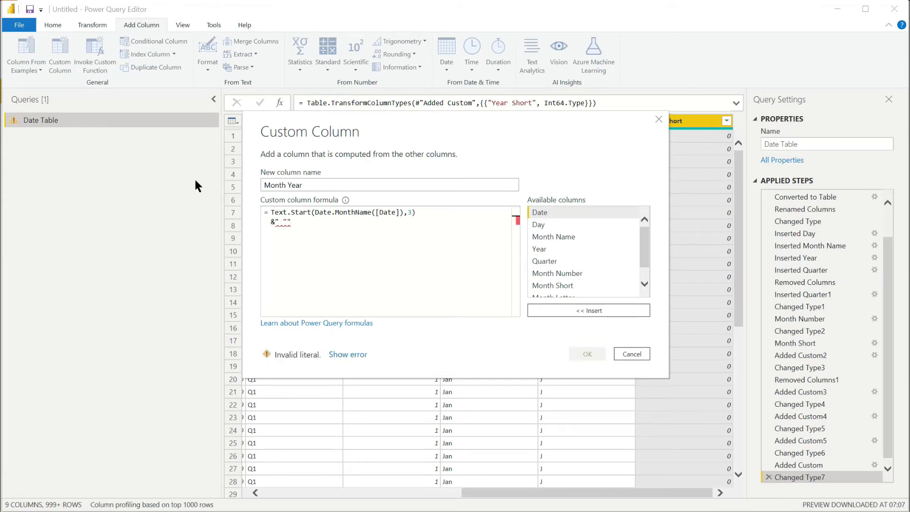
key(BackSpace)
text(&)
text( Numb)
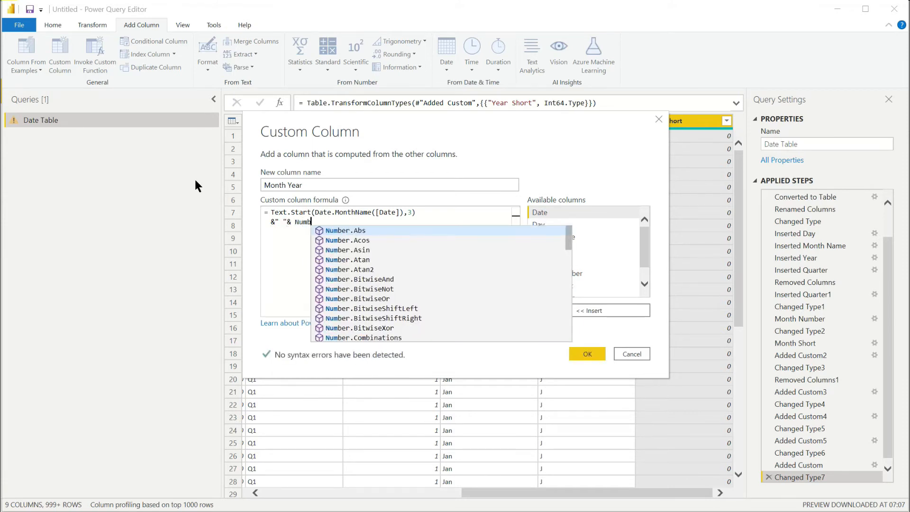
text(er.ToText)
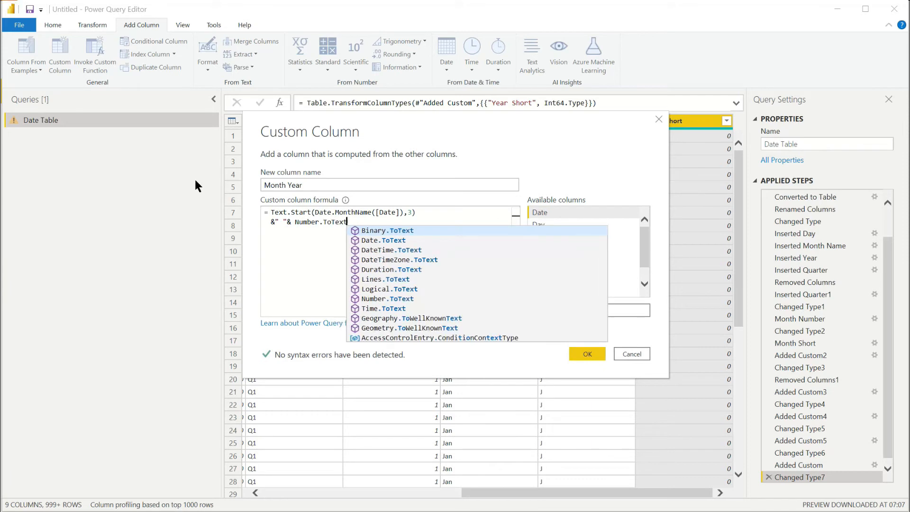
text((Date.)
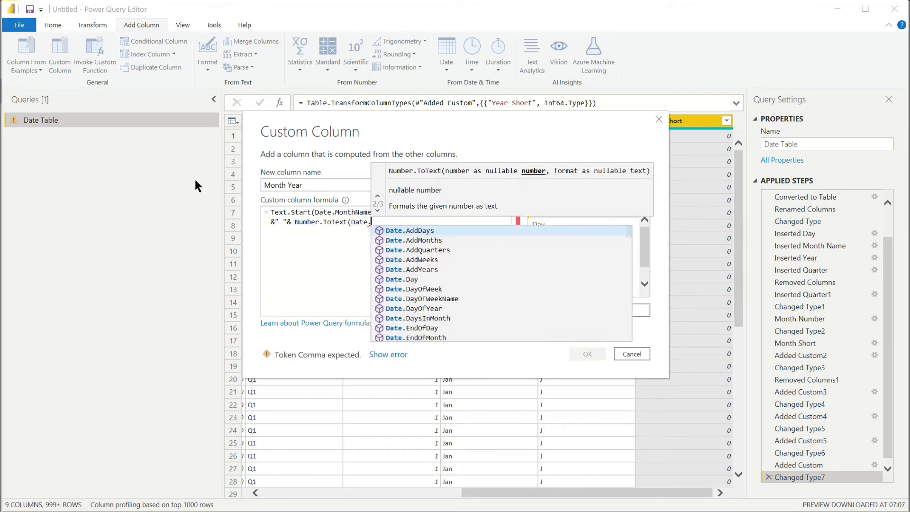
text(Yea)
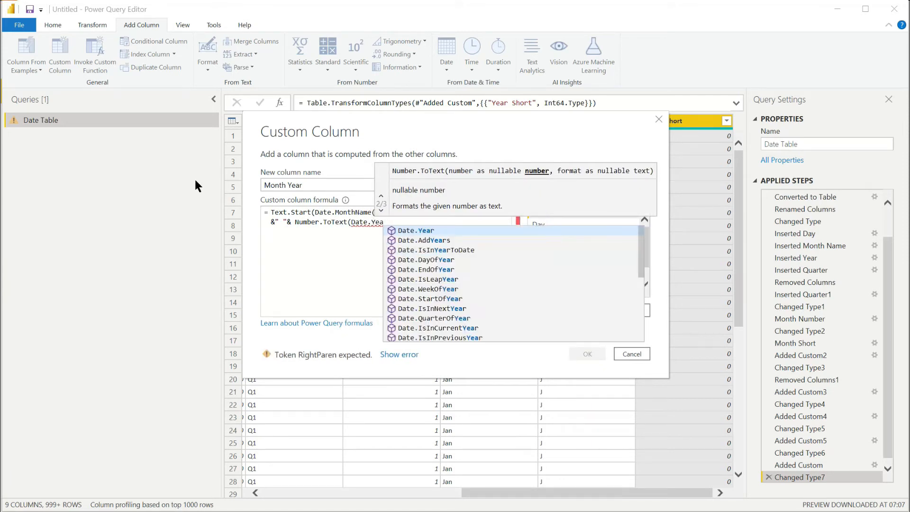
text(r([)
key(Tab)
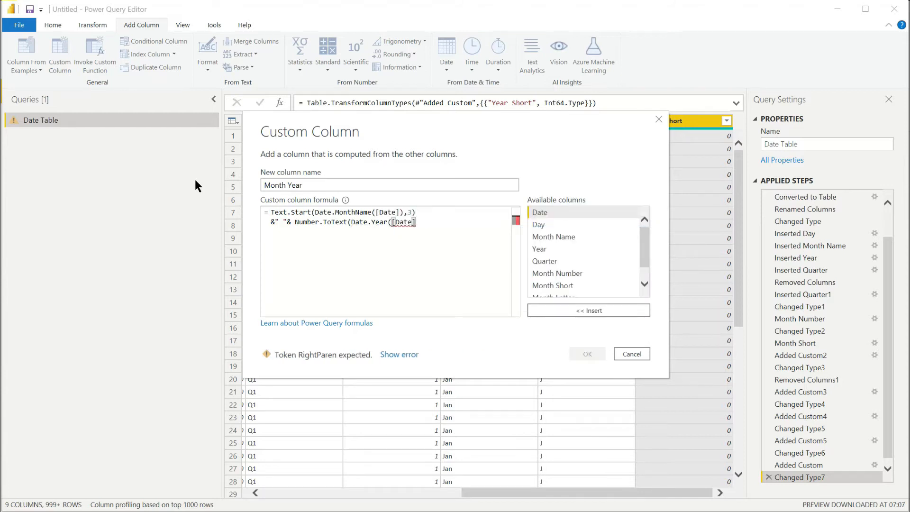
text()))
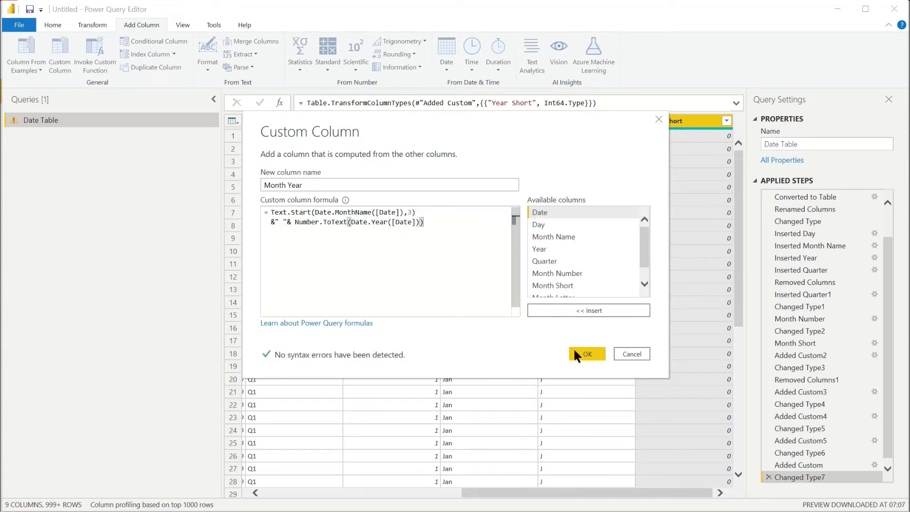
click(582, 354)
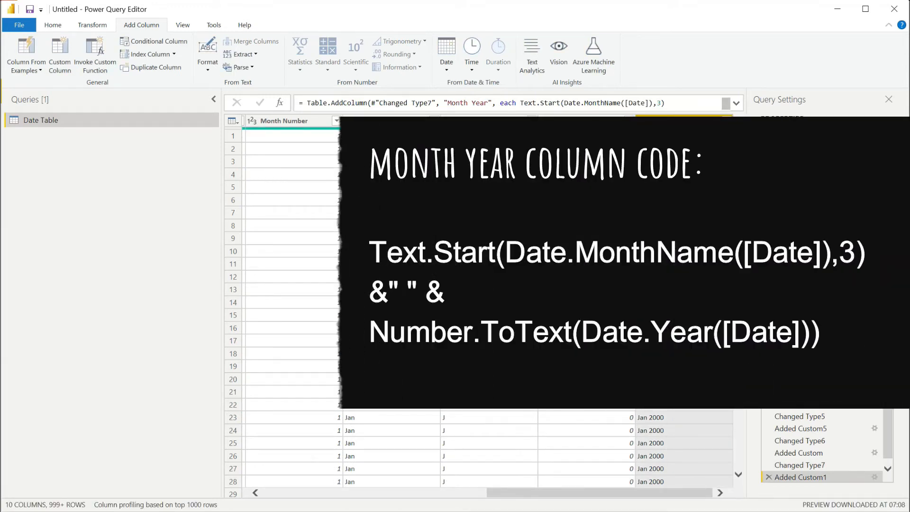
click(666, 272)
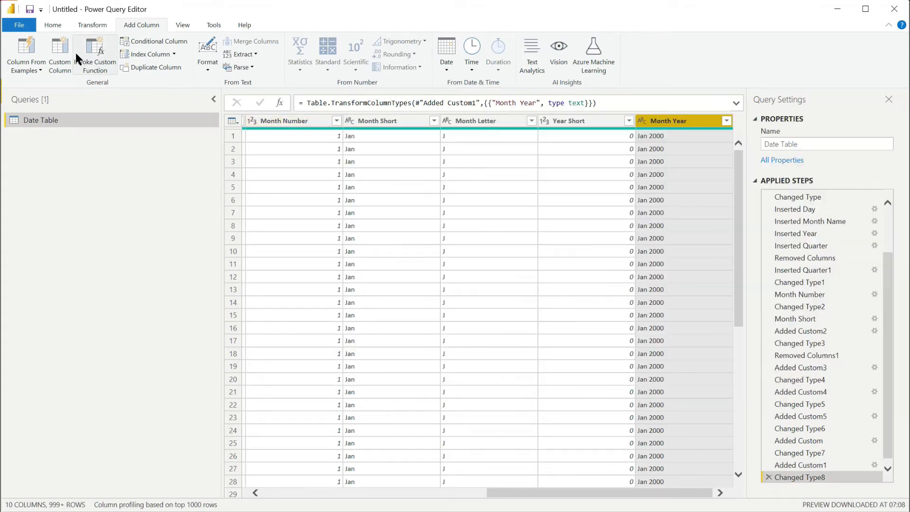
Start another custom column in Date Table and name it Year Month Number
click(59, 48)
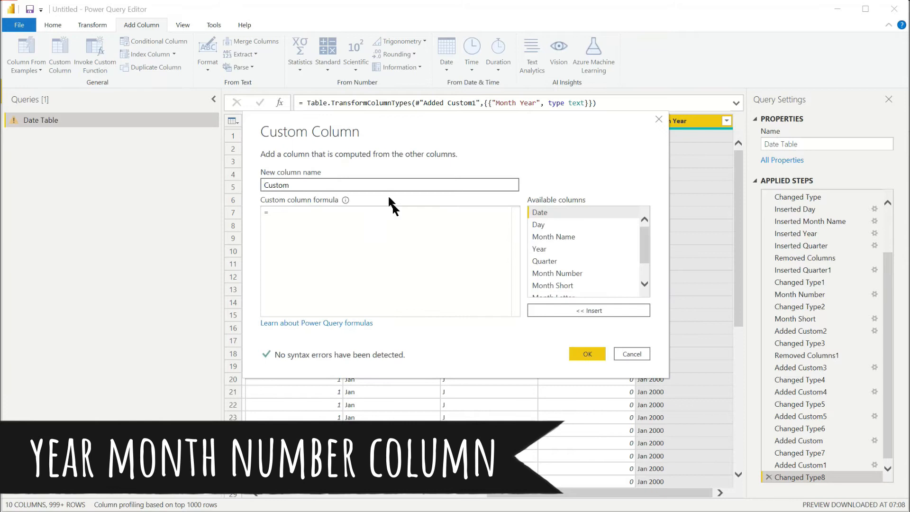
drag(387, 185, 165, 186)
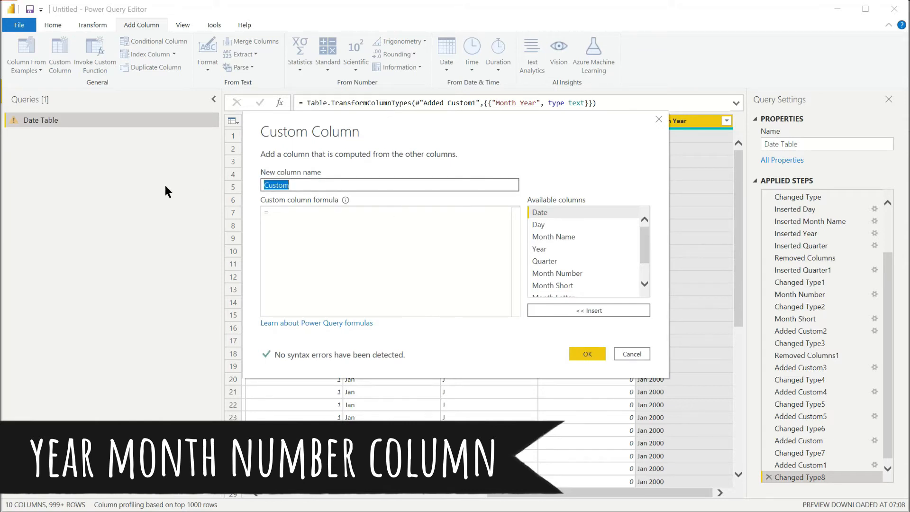
text(Year M)
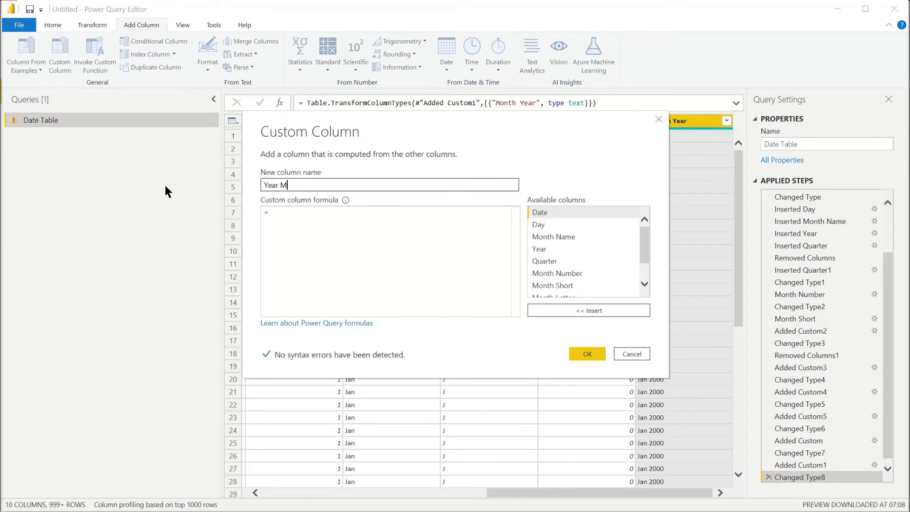
text(ont)
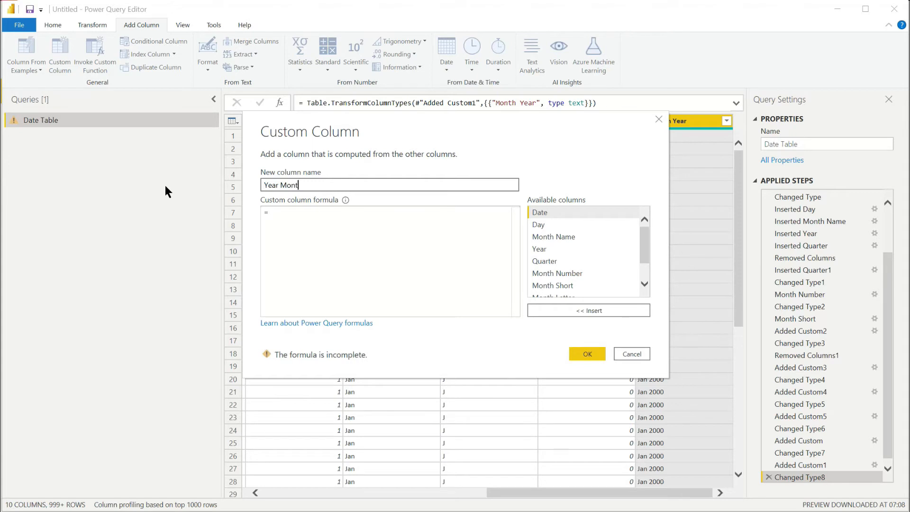
text(h Number)
key(Tab)
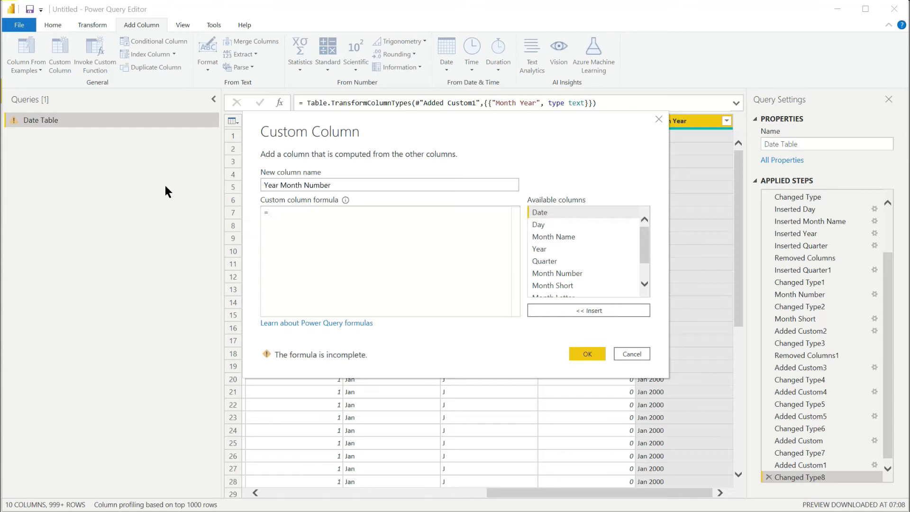
Enter Number.ToText(Date.Year([Date]))& as the first line of the Year Month Number formula
text(Nuber)
key(BackSpace)
key(BackSpace)
key(BackSpace)
key(BackSpace)
key(BackSpace)
text(Number.ToText)
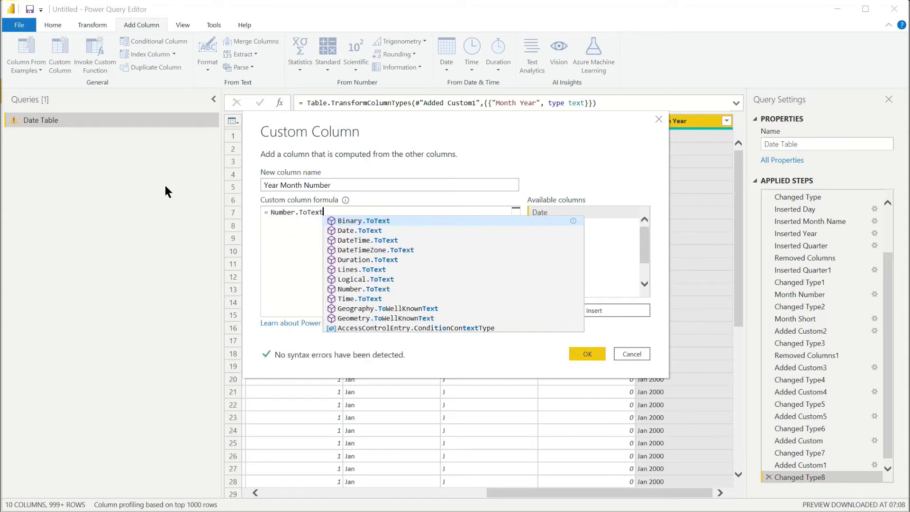
text((Date.Year)
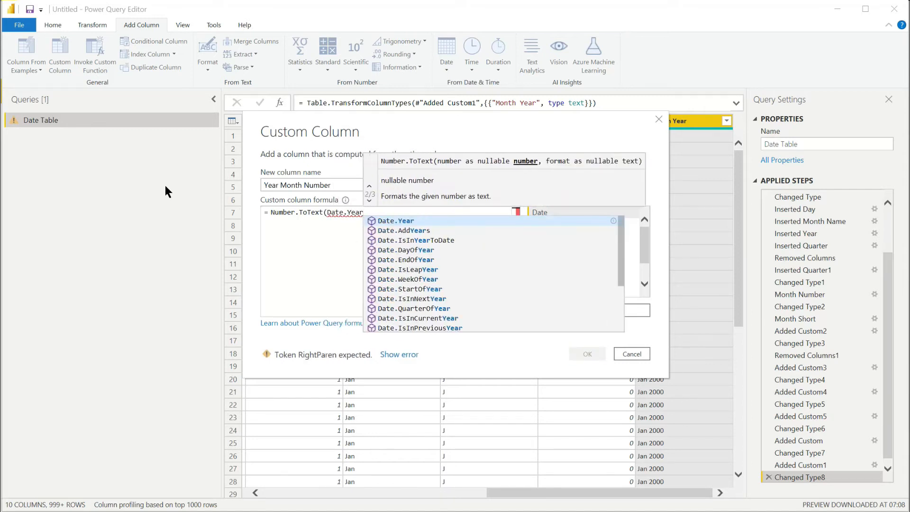
text(([Date])))
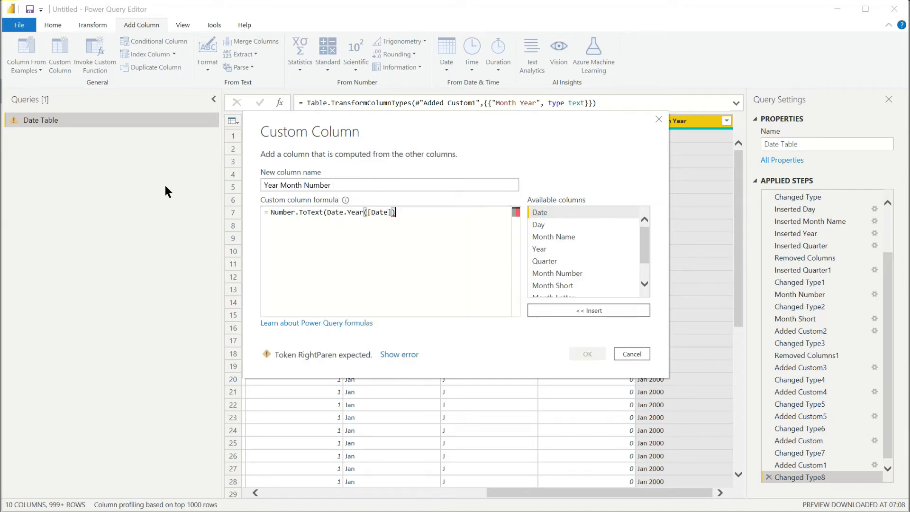
text(&)
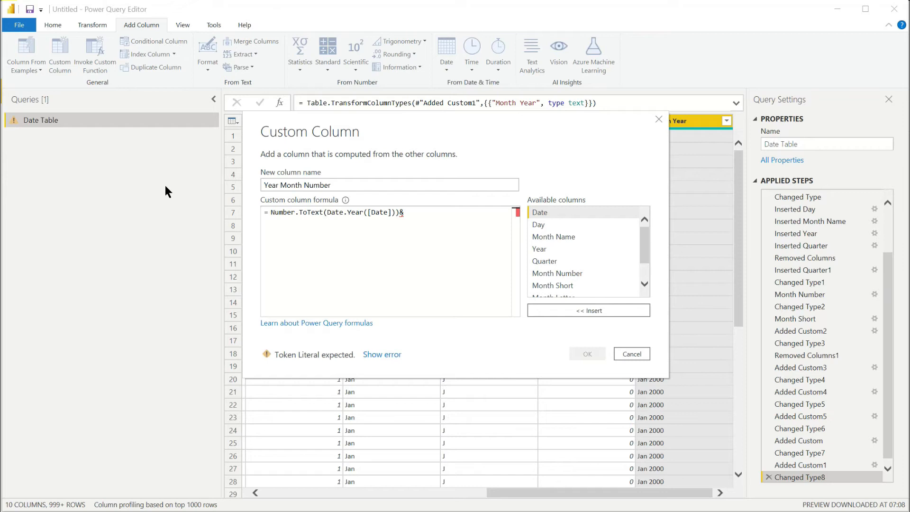
Complete the Year Month Number formula with Text.PadStart(Text.From(Date.Month([Date])),2,"0") on the second line
key(Return)
text(Text)
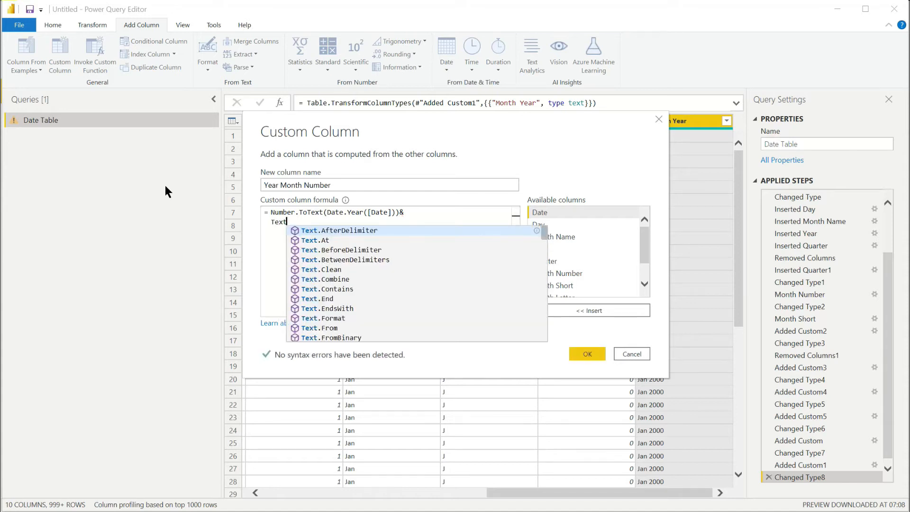
text(.PadSt)
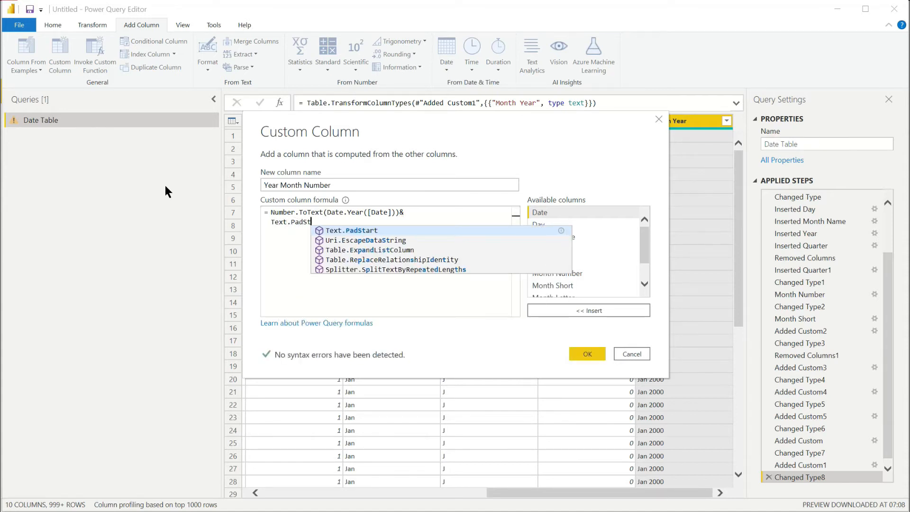
text(art(Text.F)
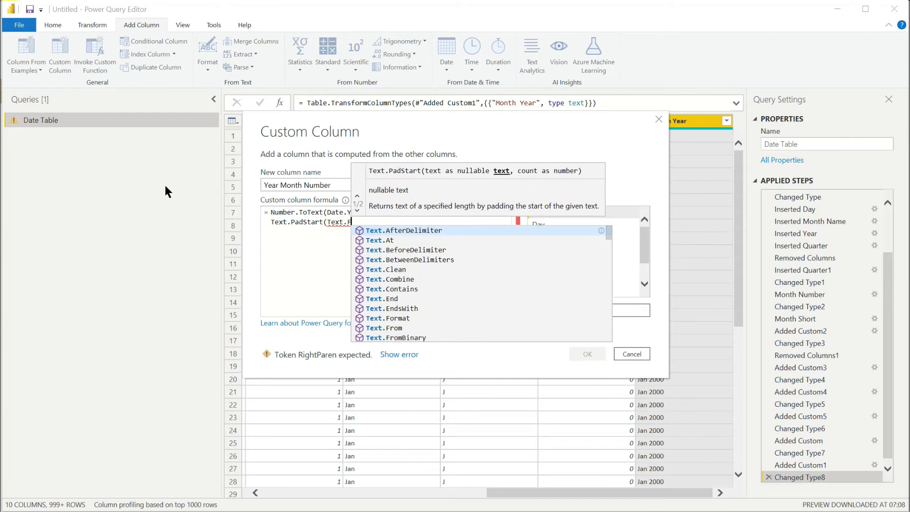
text(rom(Date.Month)
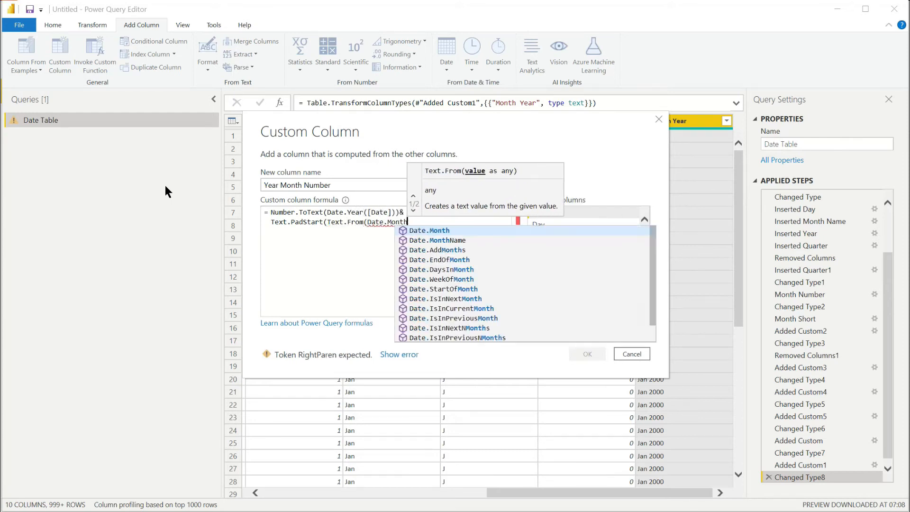
text(([Date])),)
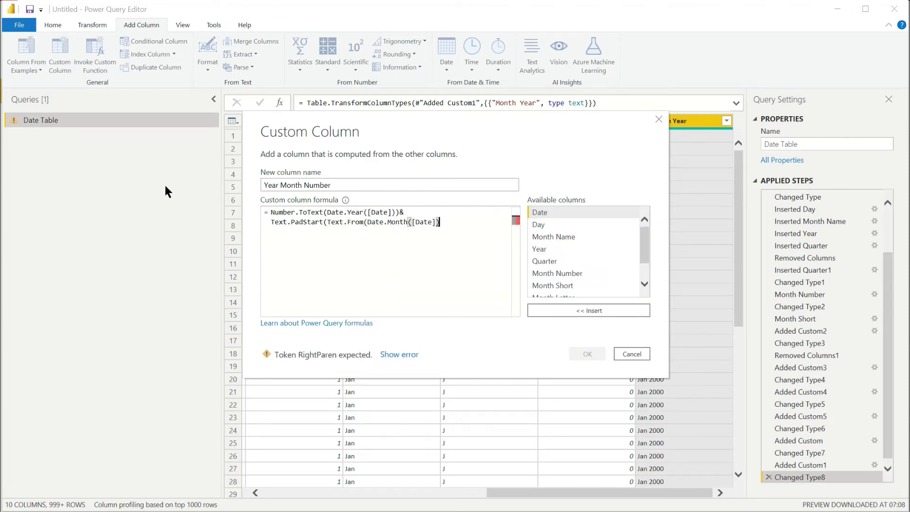
text(2,)
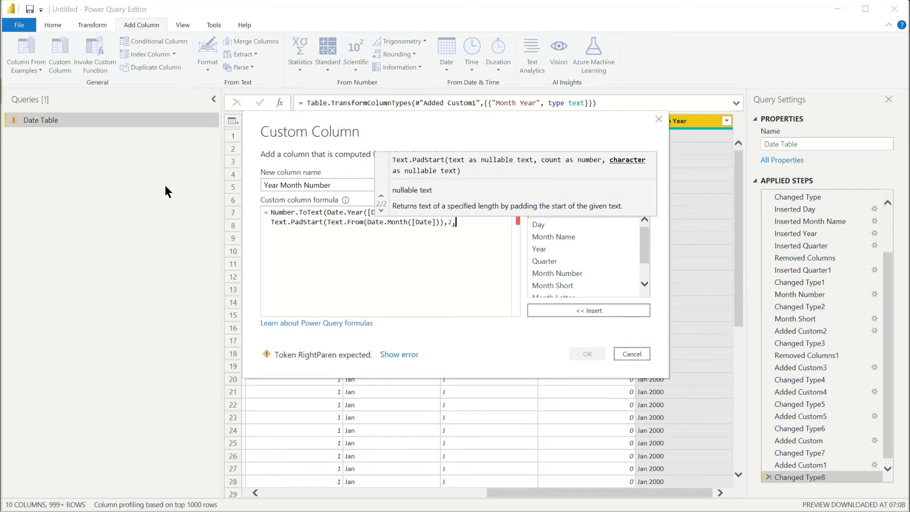
text("0"))
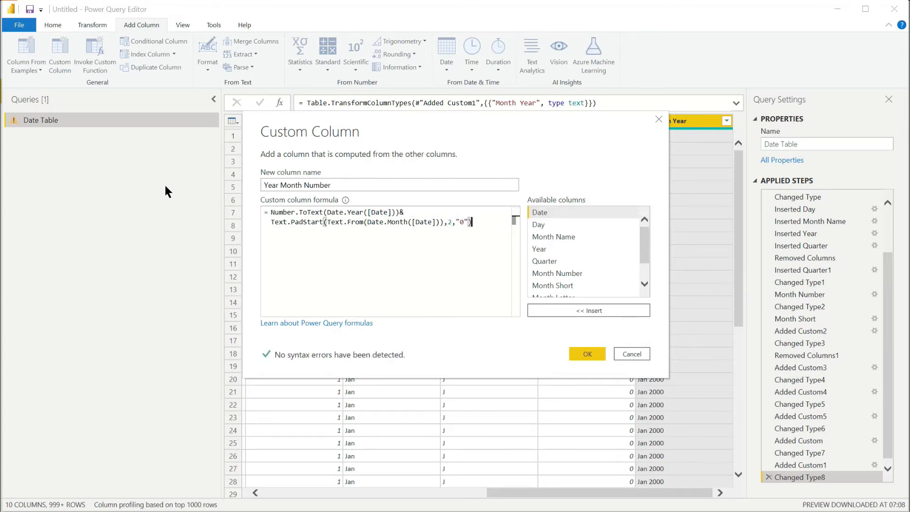
Create the Year Month Number column and set its data type to Whole Number
click(588, 353)
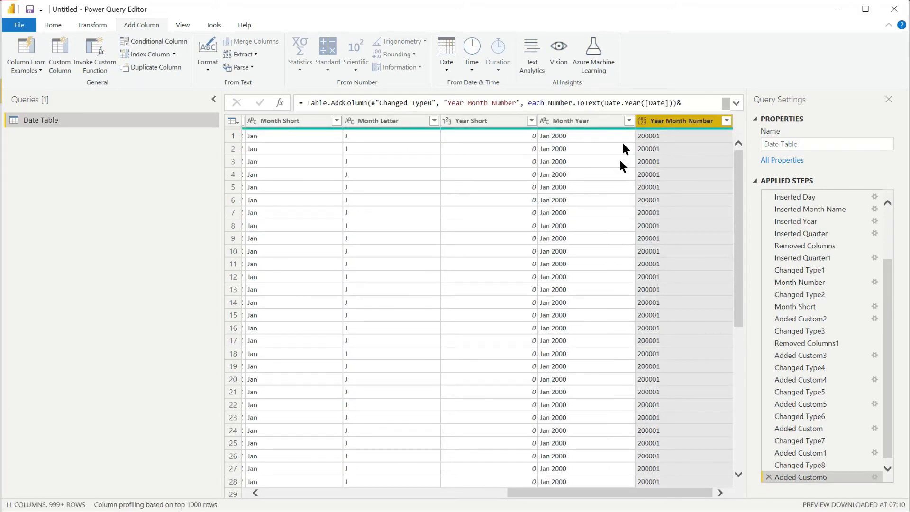
click(641, 121)
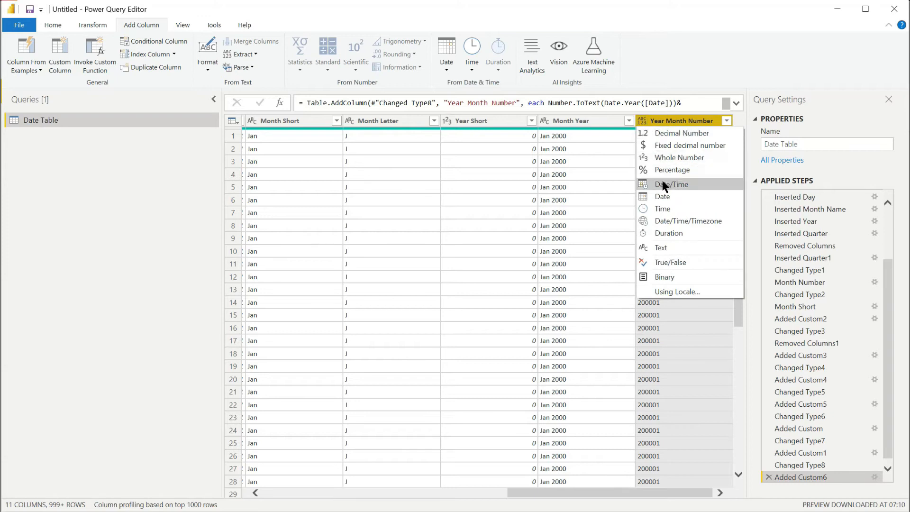
click(667, 158)
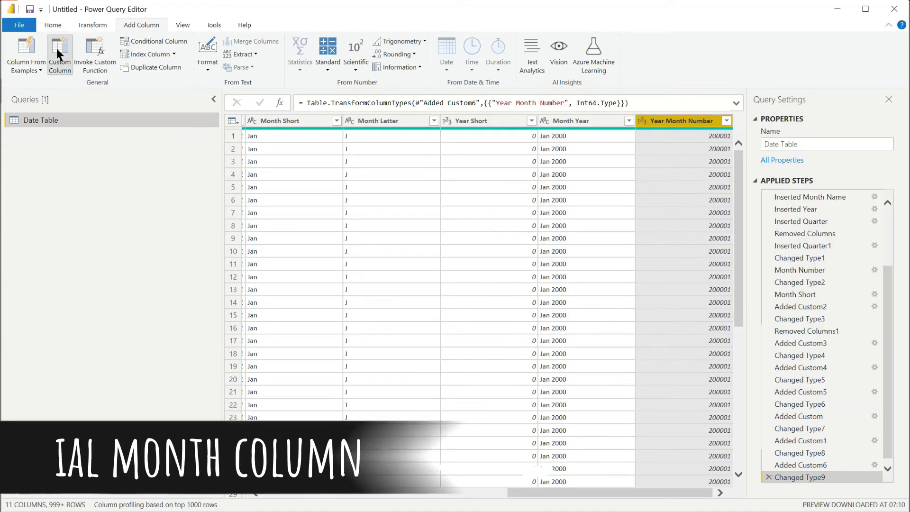
Start another custom column in Date Table and name it Financial Month
click(57, 49)
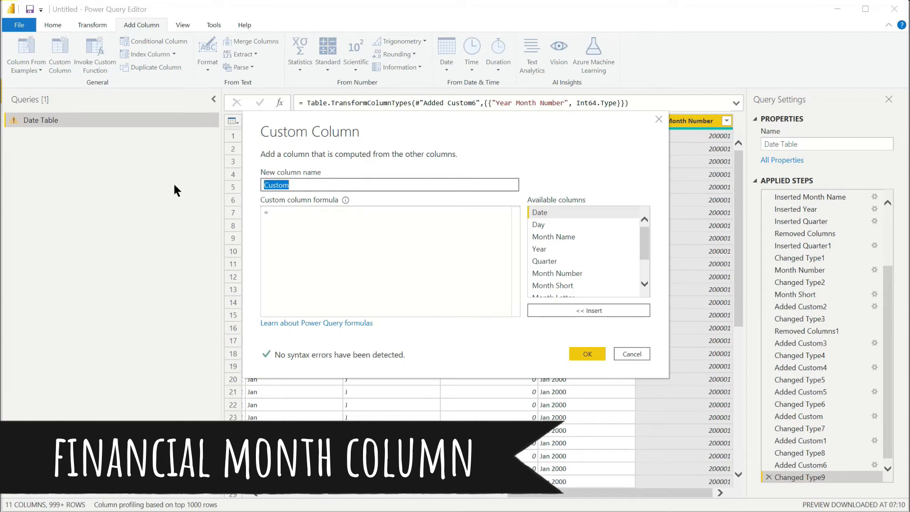
text(Financ)
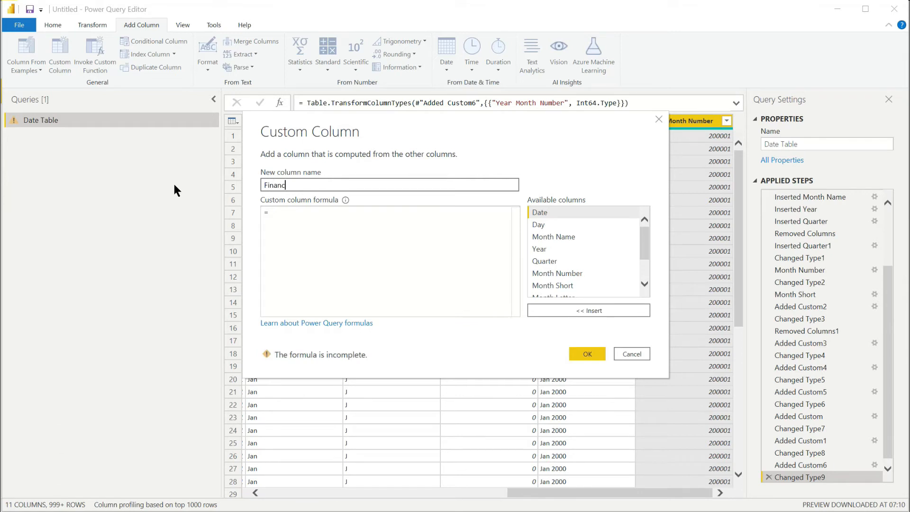
text(ial Month)
key(Tab)
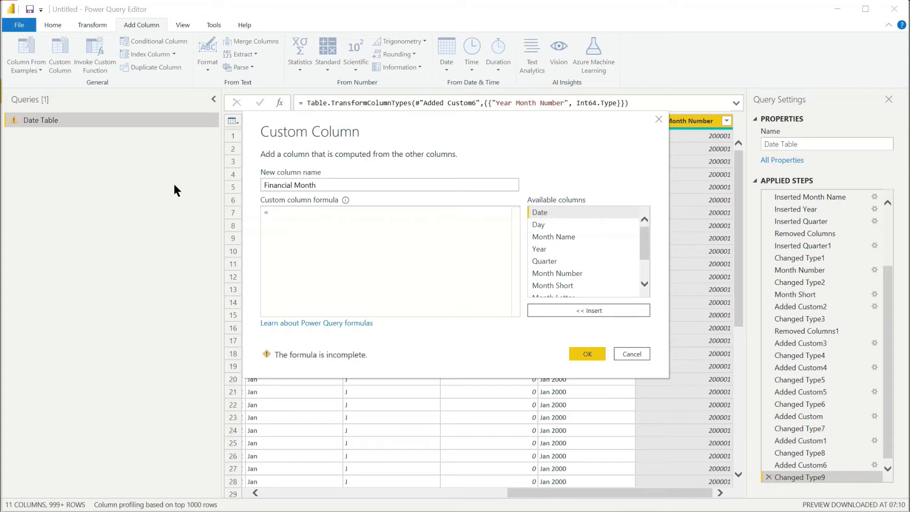
Enter if Date.Month([Date]) >= 4 as the first line of the Financial Month formula
text(if Date.M)
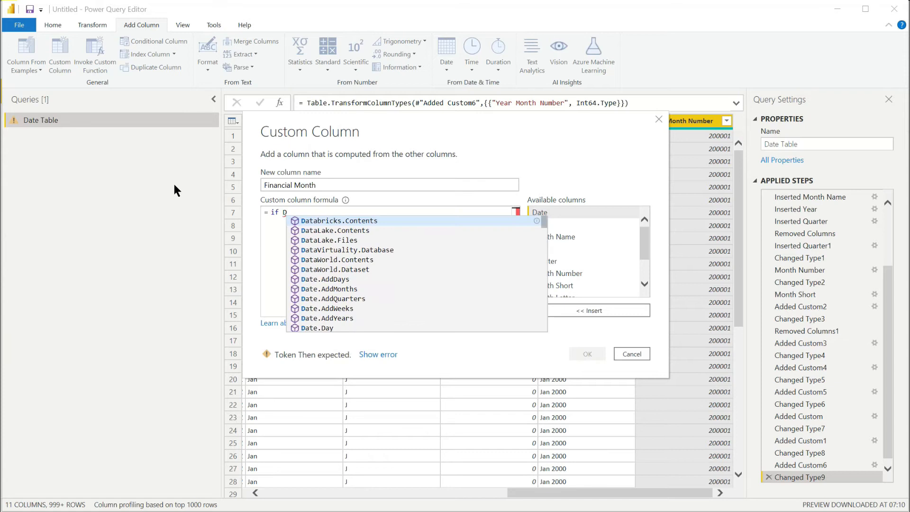
text(onth)
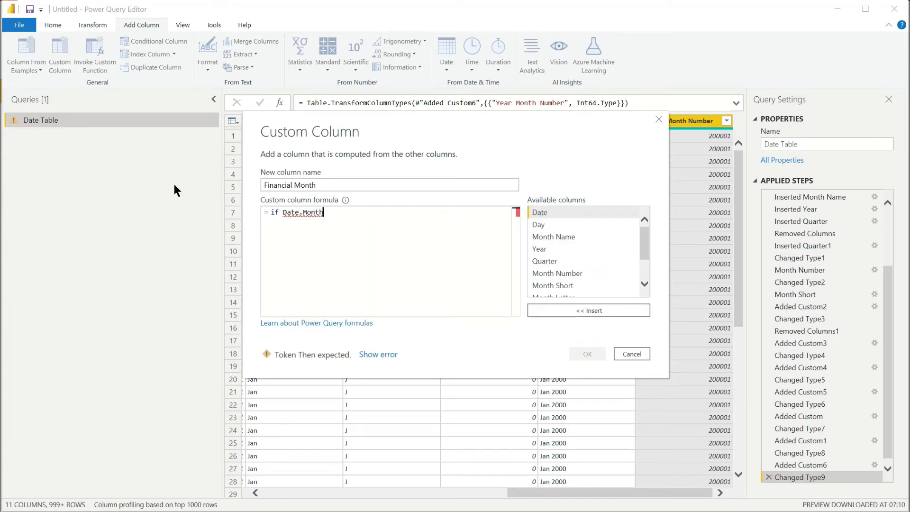
text(*([Date])
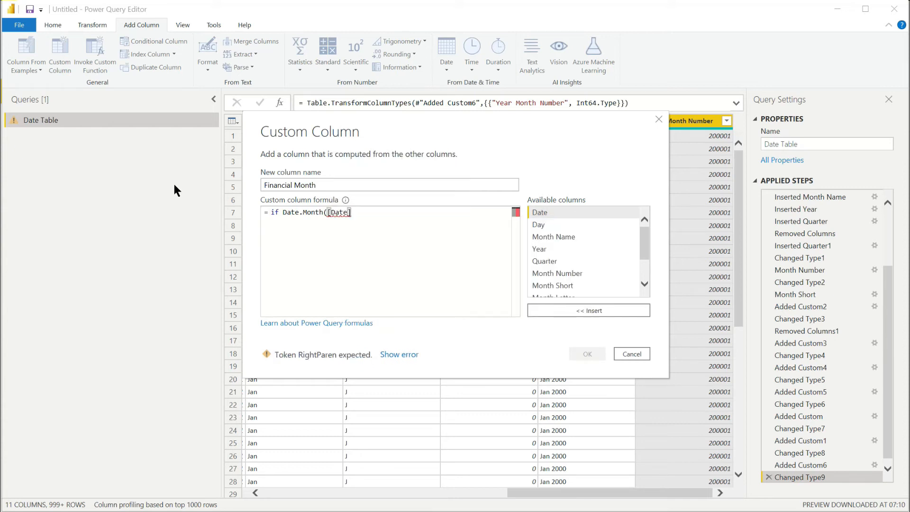
text() >)
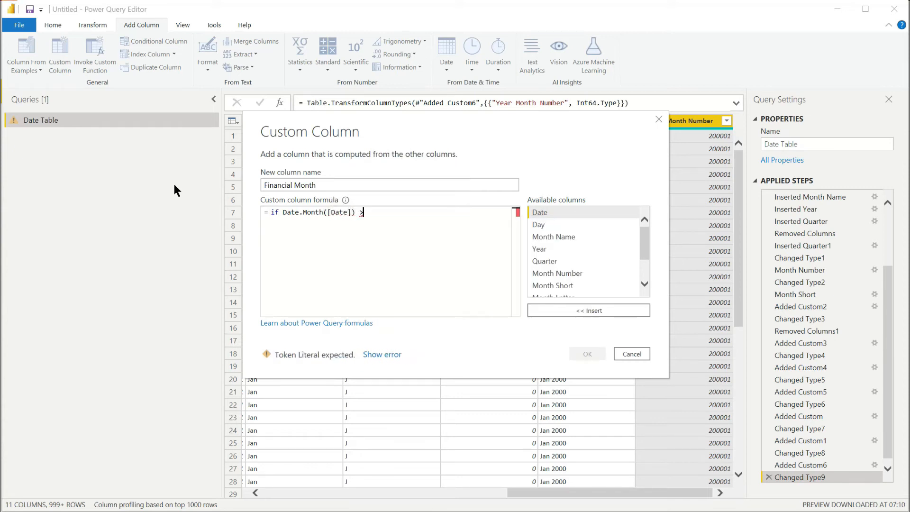
text(= 4)
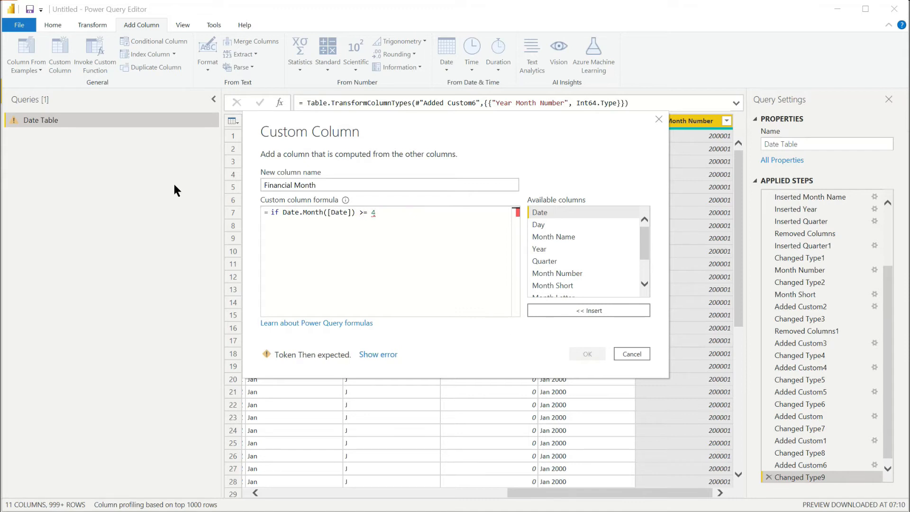
Add then Date.Month([Date]) -4+1 as the second line of the Financial Month formula
key(Return)
text(then Date.)
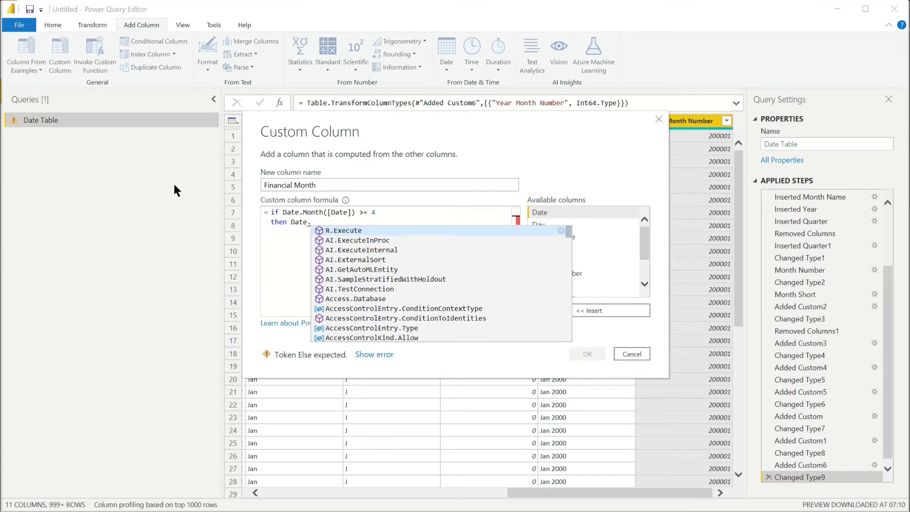
text(Month([Date])
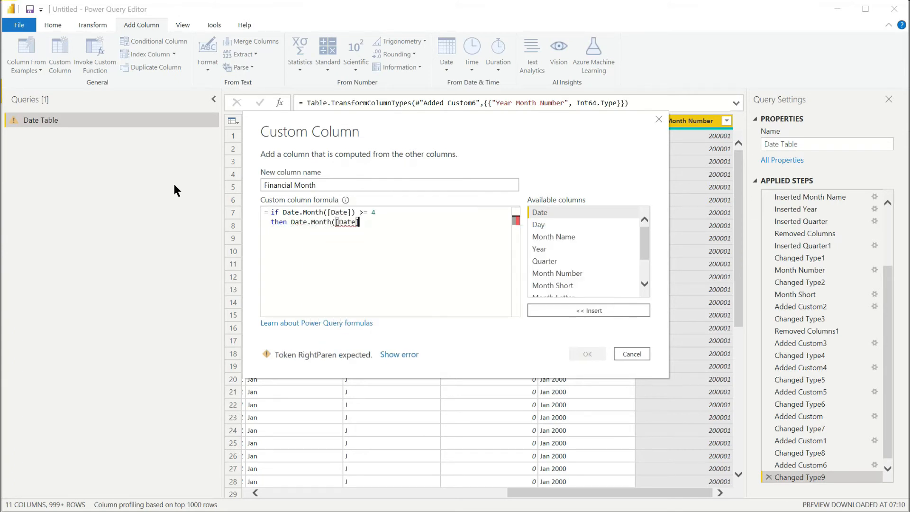
text() -4+1)
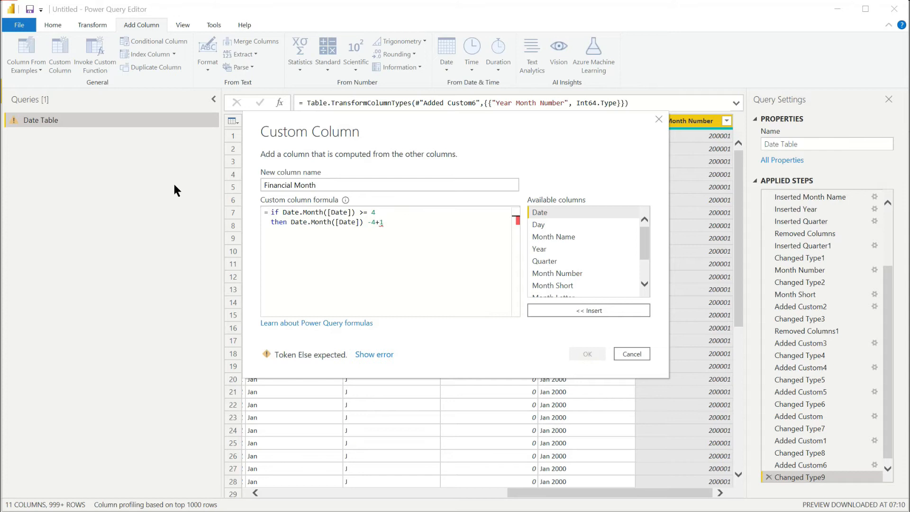
Finish the Financial Month formula with else Date.Month([Date]) + (12-4)+1 on the third line and create the column
key(Return)
text(else)
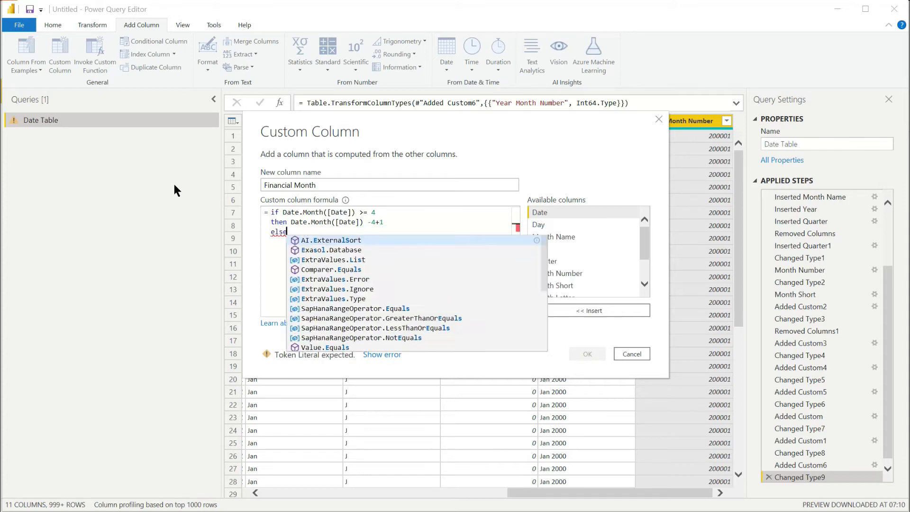
text( Date.Month([Date]))
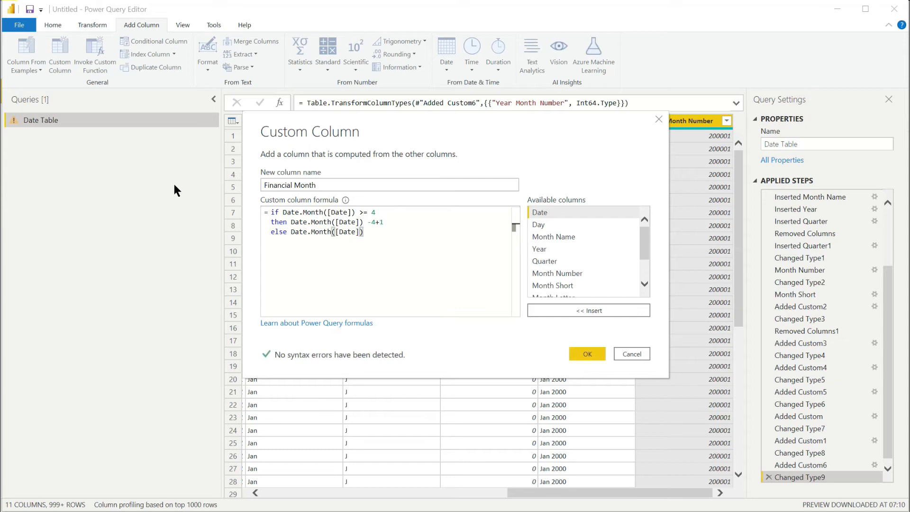
text( + (12-4)
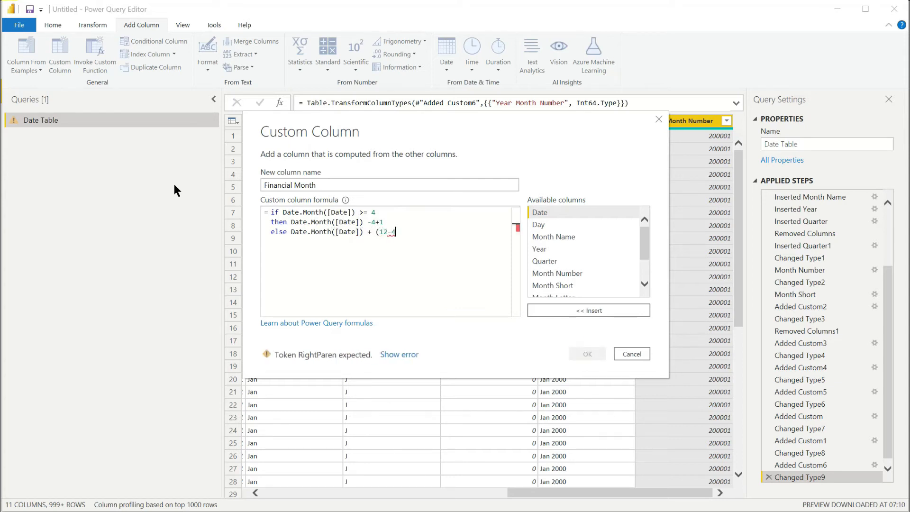
text()+1)
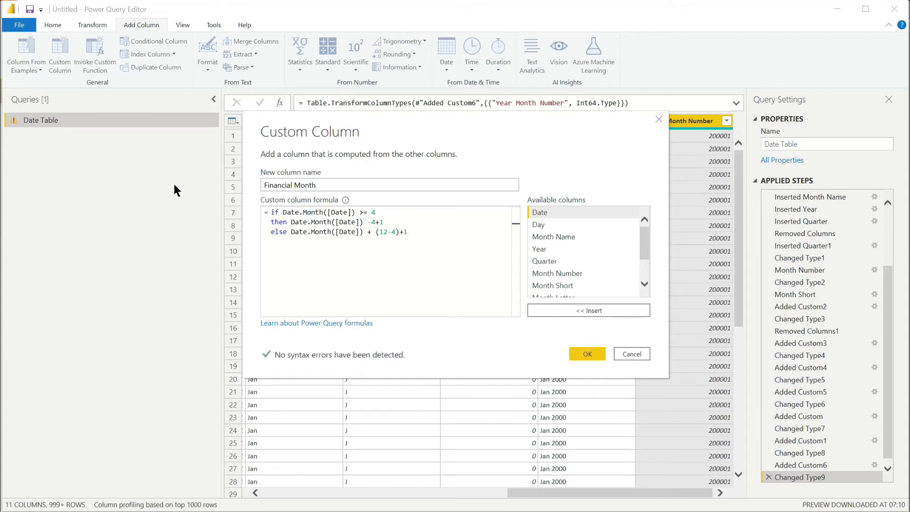
click(595, 355)
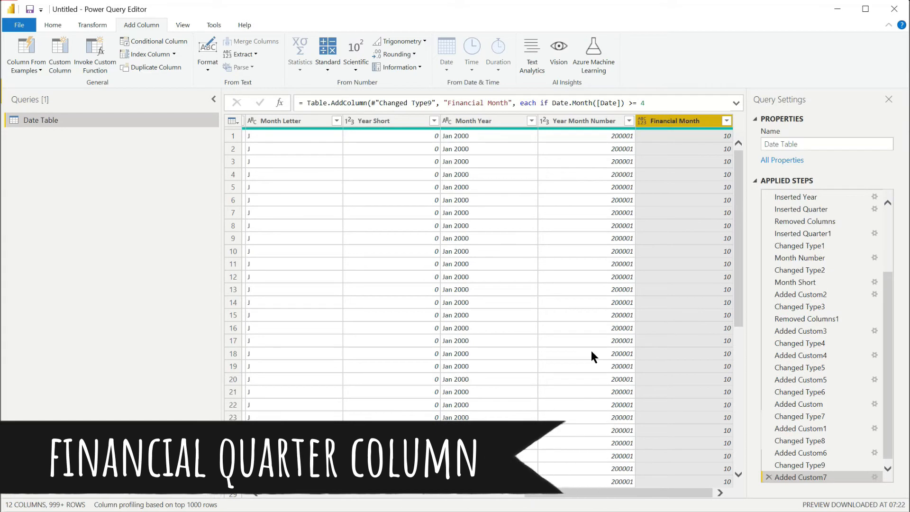
Start another custom column in Date Table and name it Financial Quarter
click(57, 50)
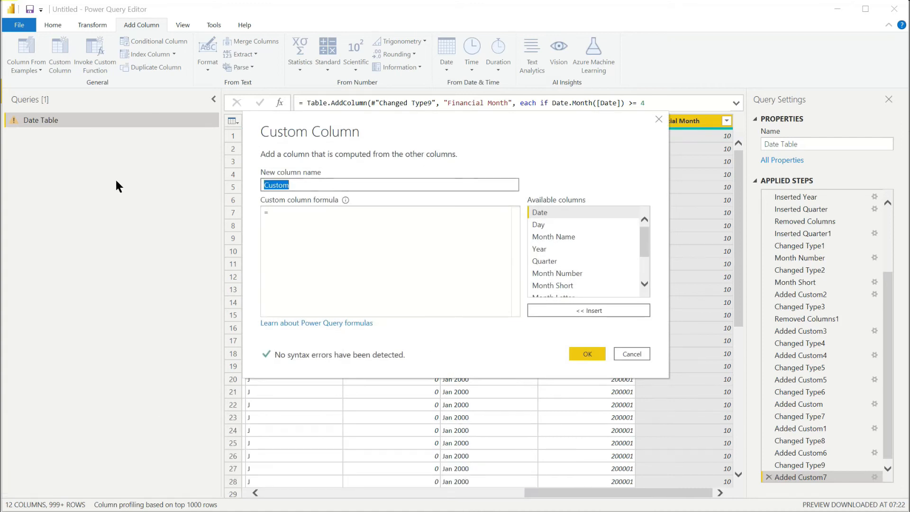
text(Financial Qua)
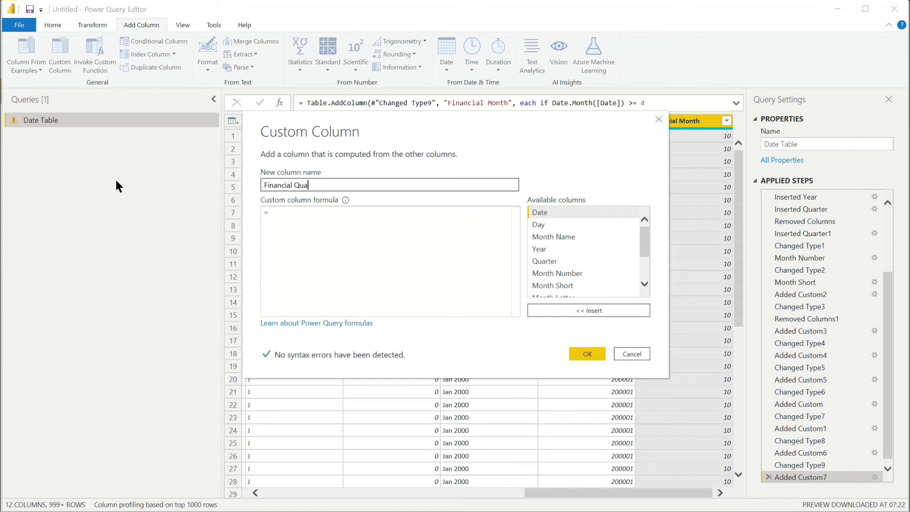
text(rter)
key(Tab)
Enter if Date.Month([Date]) < 4 as the first line of the Financial Quarter formula
text(if)
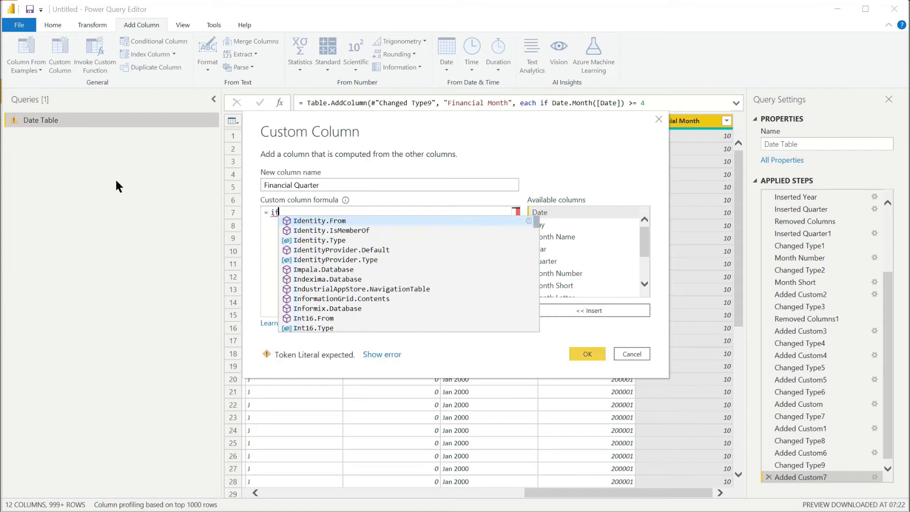
text( Date.)
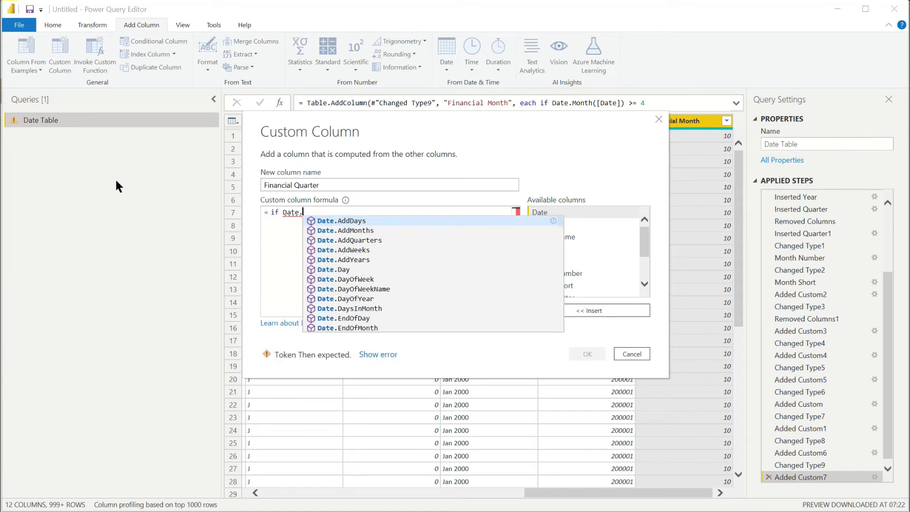
text(Month([)
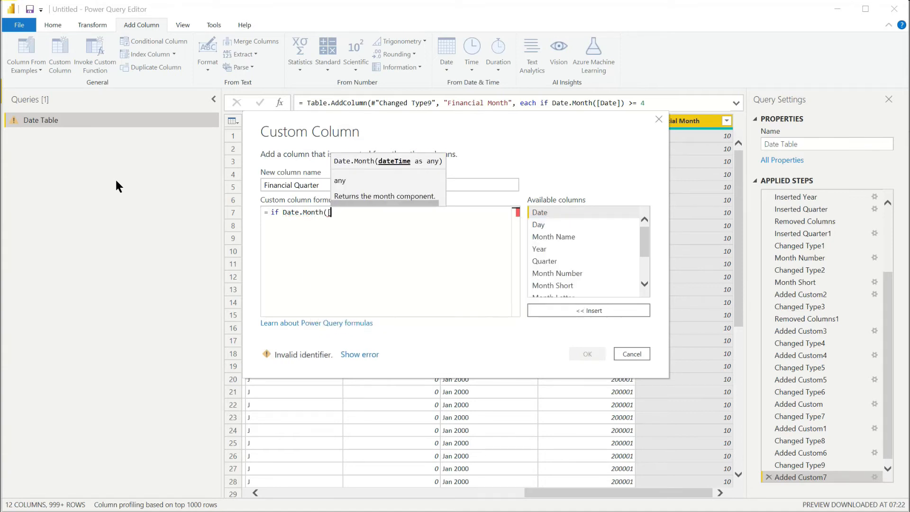
text(Date]) < 4)
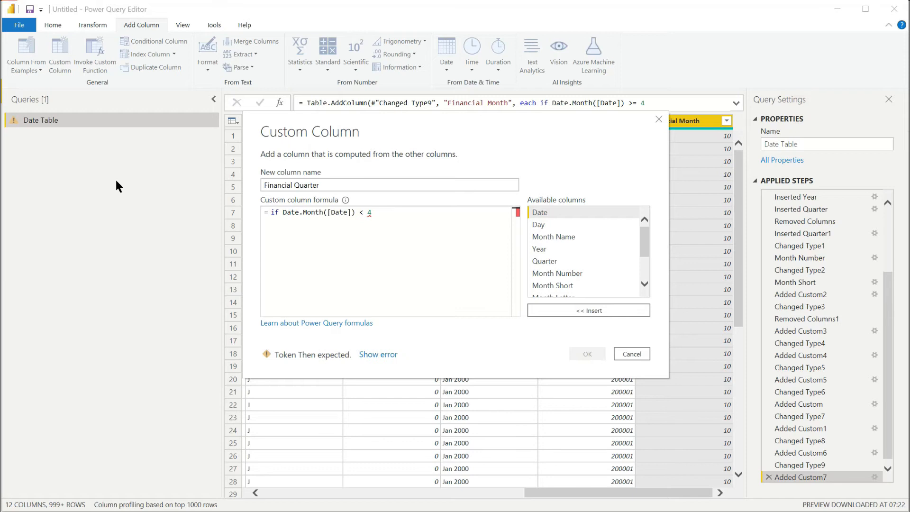
Add then "Q"&Number.ToText(Number.RoundUp((Date.Month([Date])-4+1+12)/3)) as the second line of the Financial Quarter formula
key(Return)
text(then ")
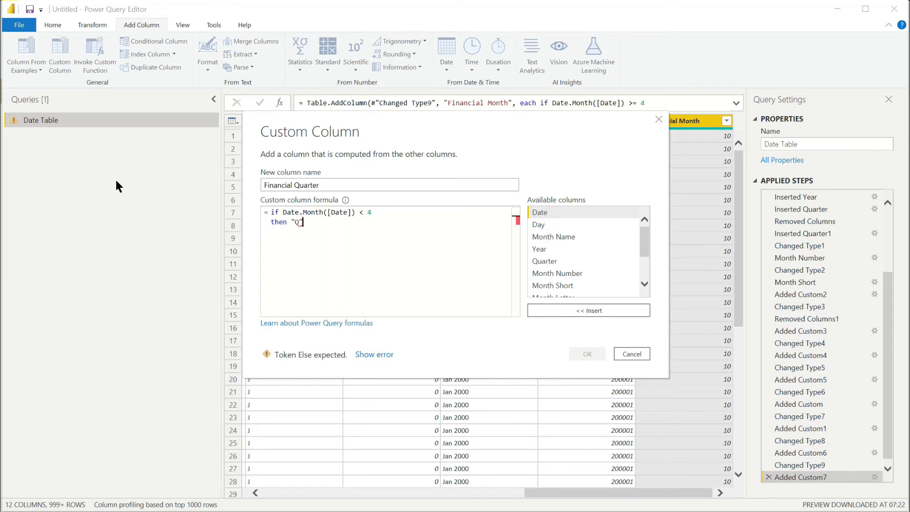
text(Q"&Number.T)
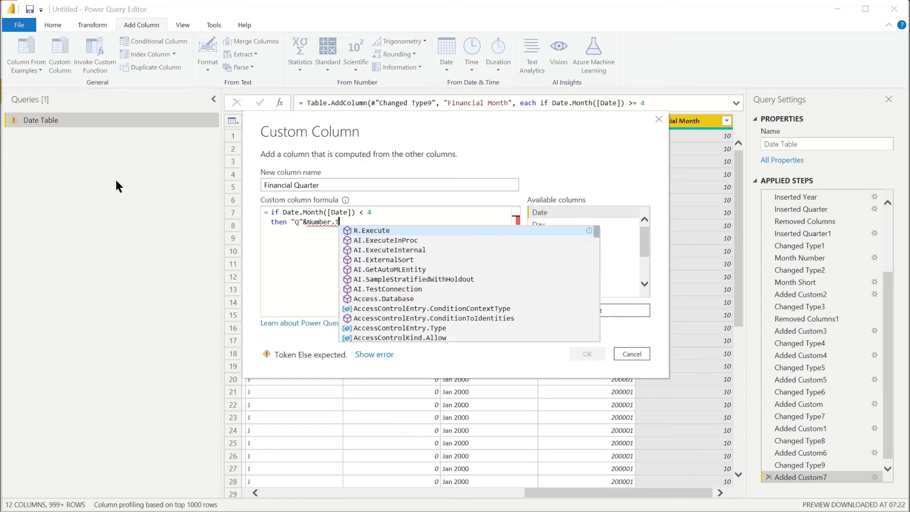
text(oText)
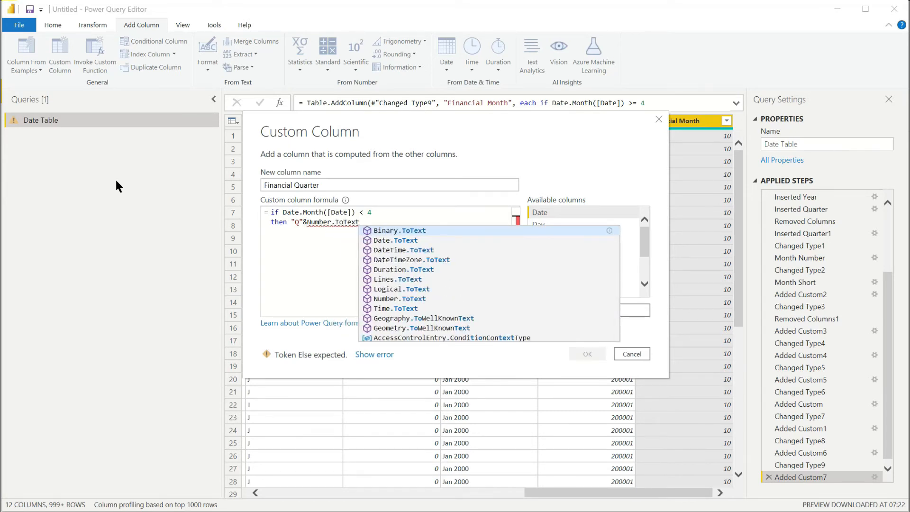
text((Number.)
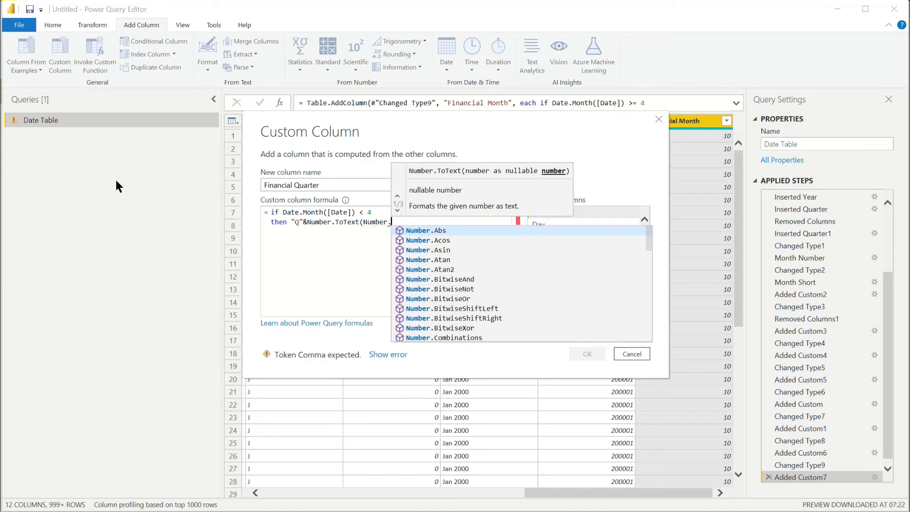
text(RoundUp)
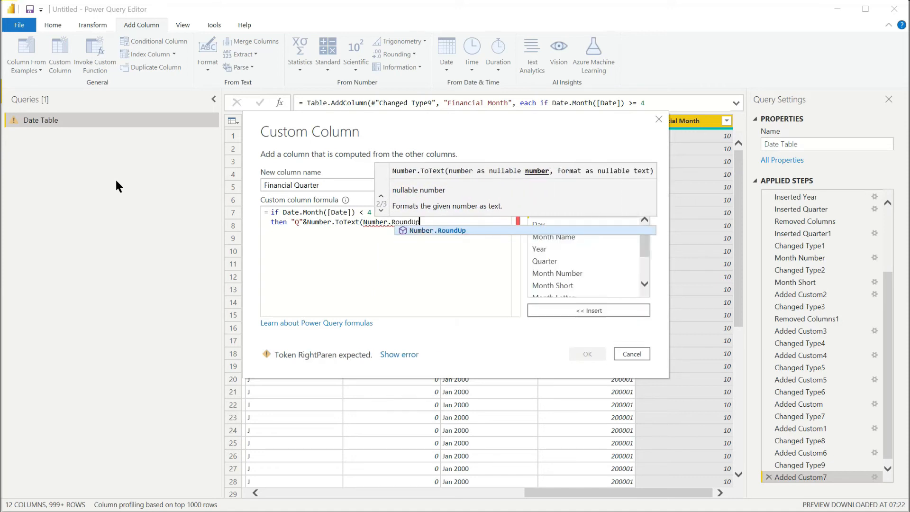
text(((Date.Mon)
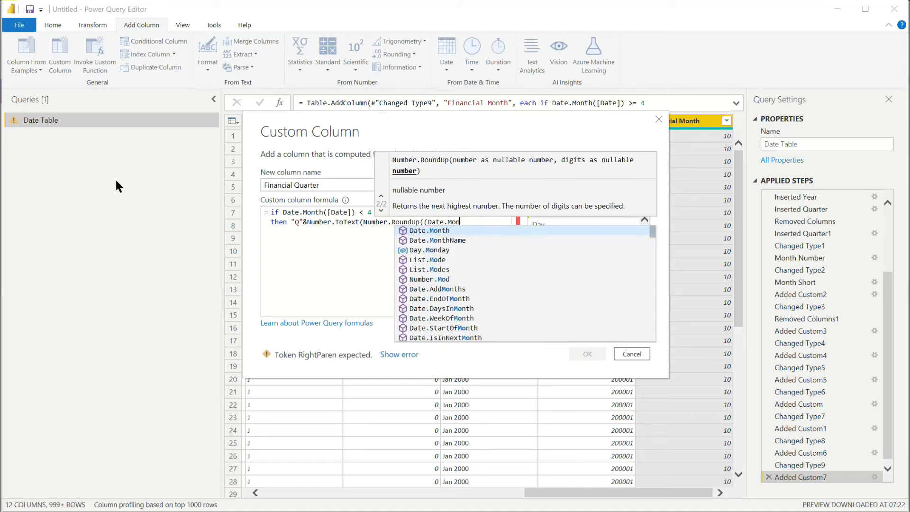
text(th([Date]) )
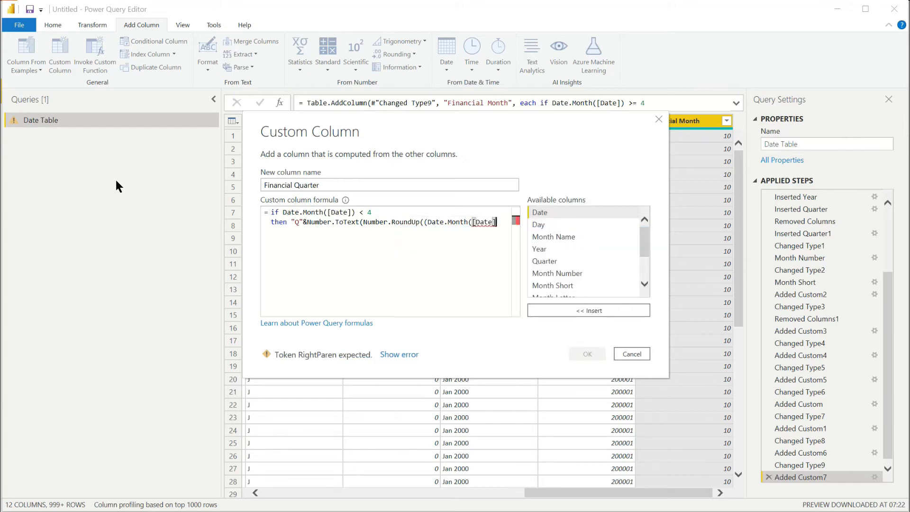
text(-4)
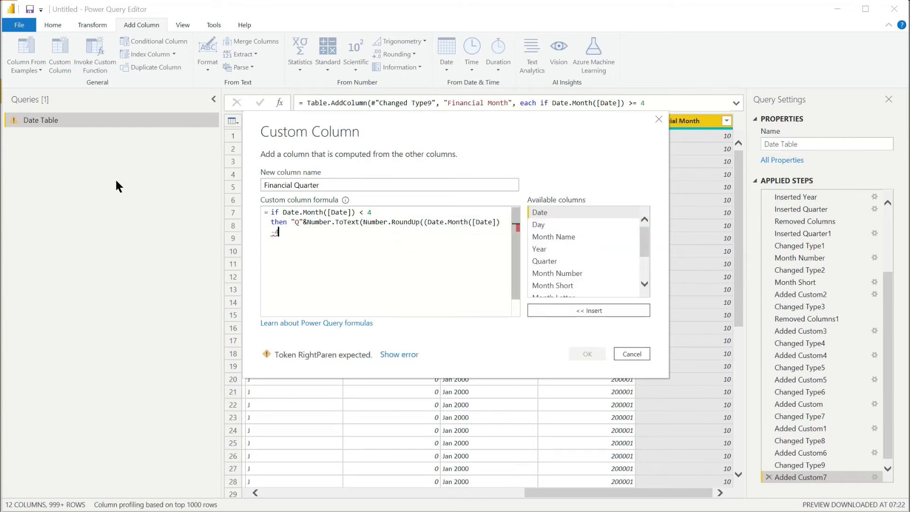
text(+1)
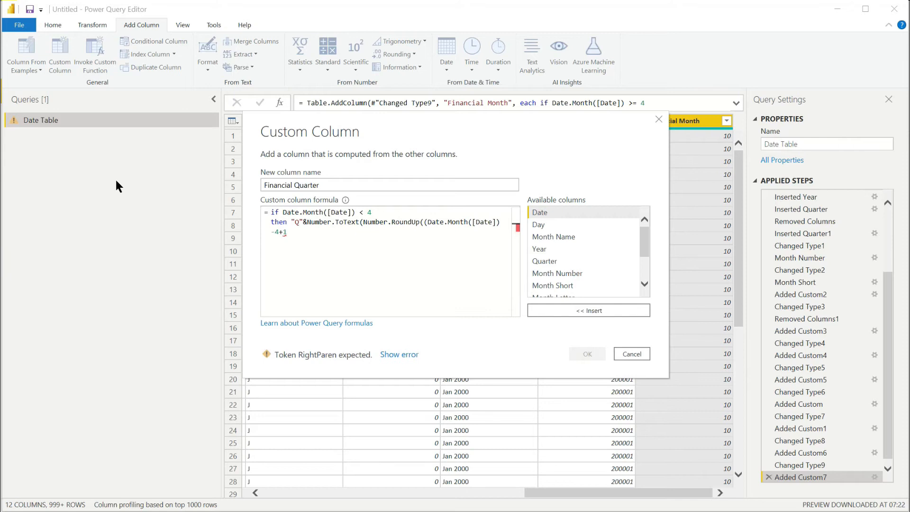
text(+1)
text(2)/)
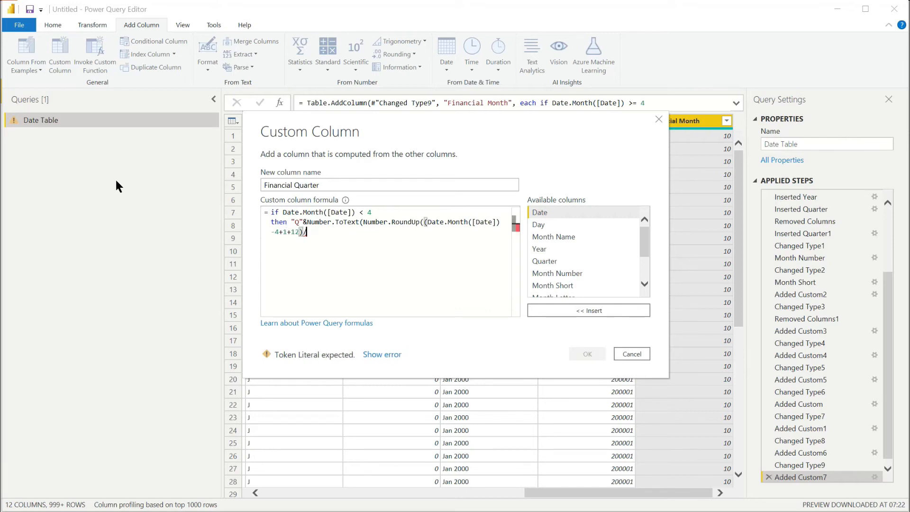
text(3))
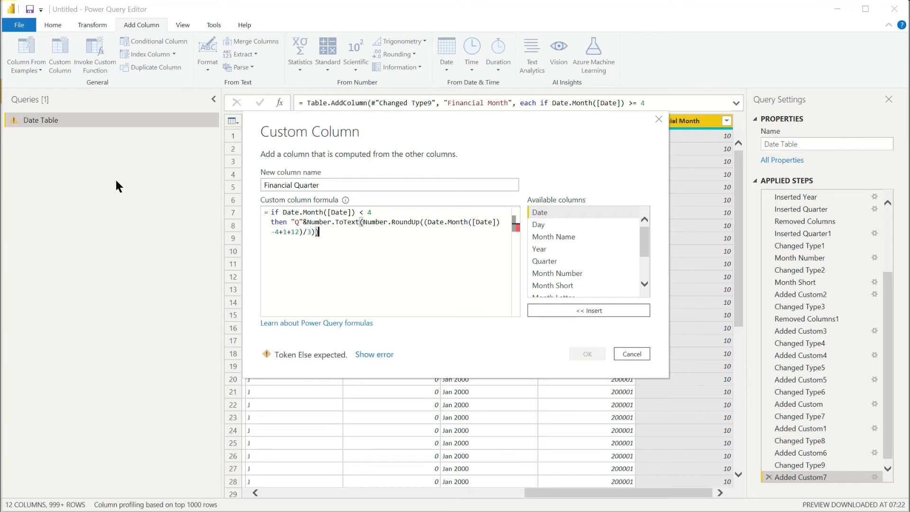
Finish the Financial Quarter formula with else "Q" &Number.ToText(Number.RoundUp((Date.Month([Date])-4+1)/3)) and create the column
key(Return)
text(els)
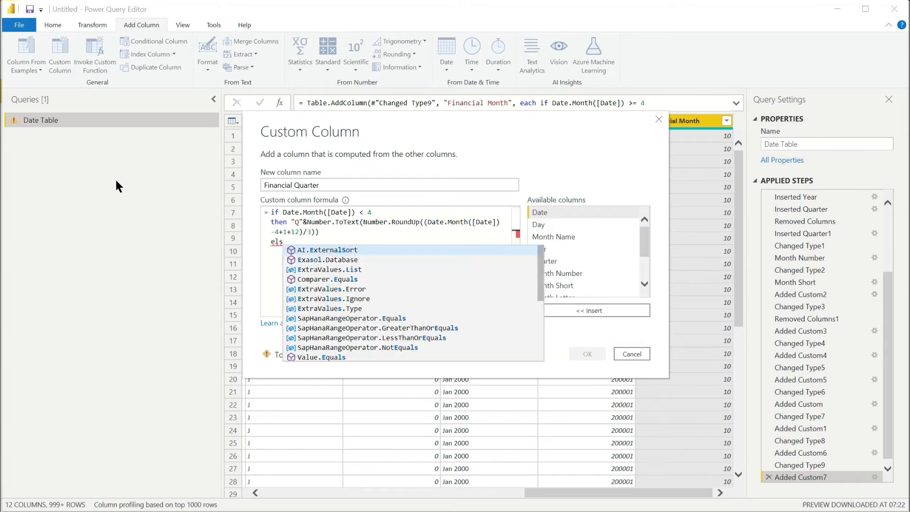
text(e ")
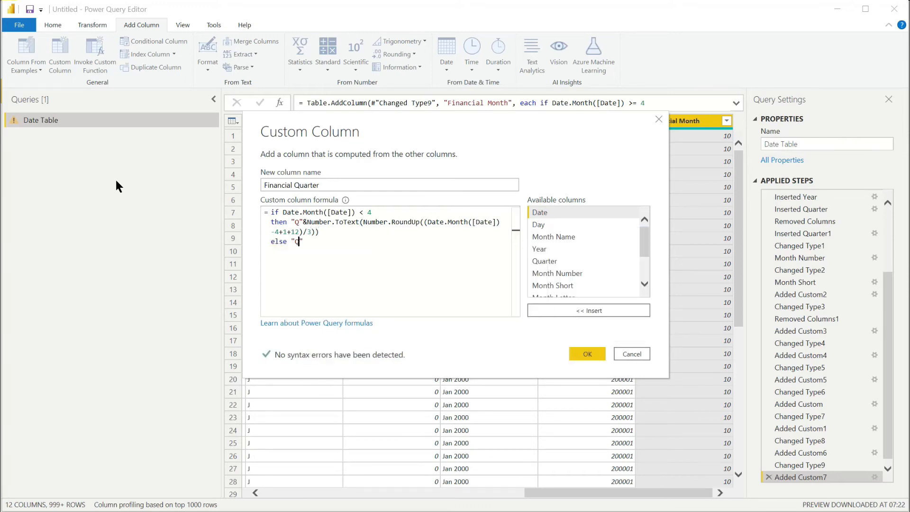
text(Q" &Number.To)
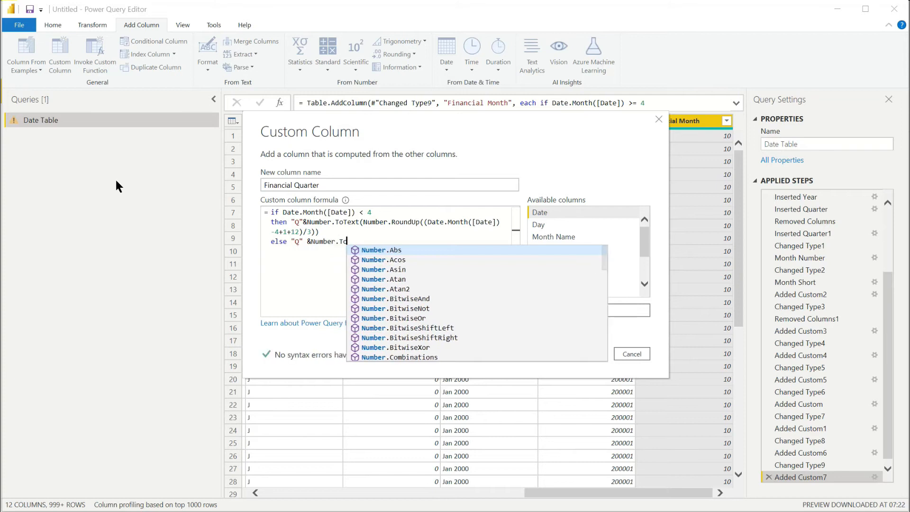
text(Text)
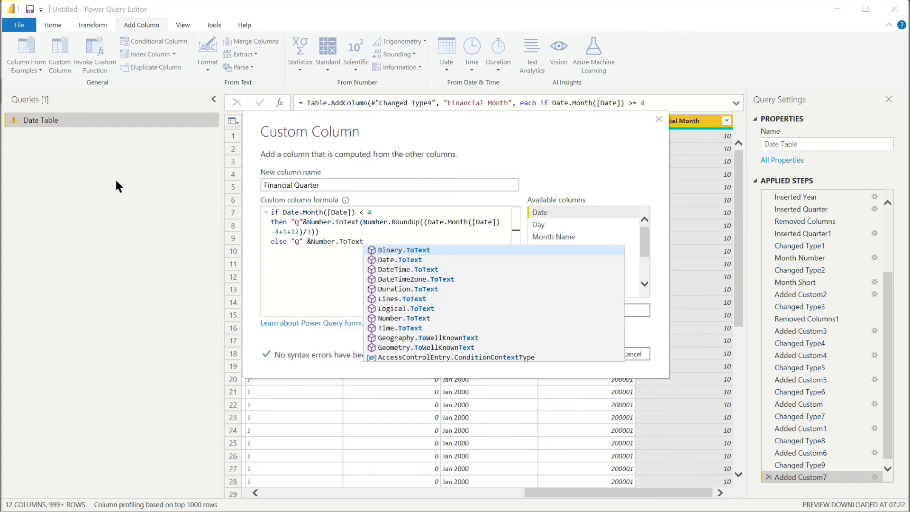
text((Number)
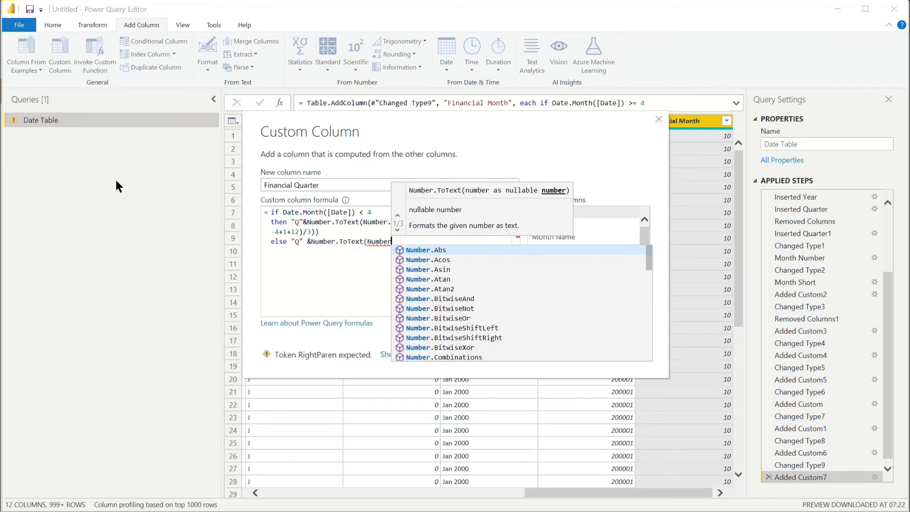
text(.RoundUp((Date)
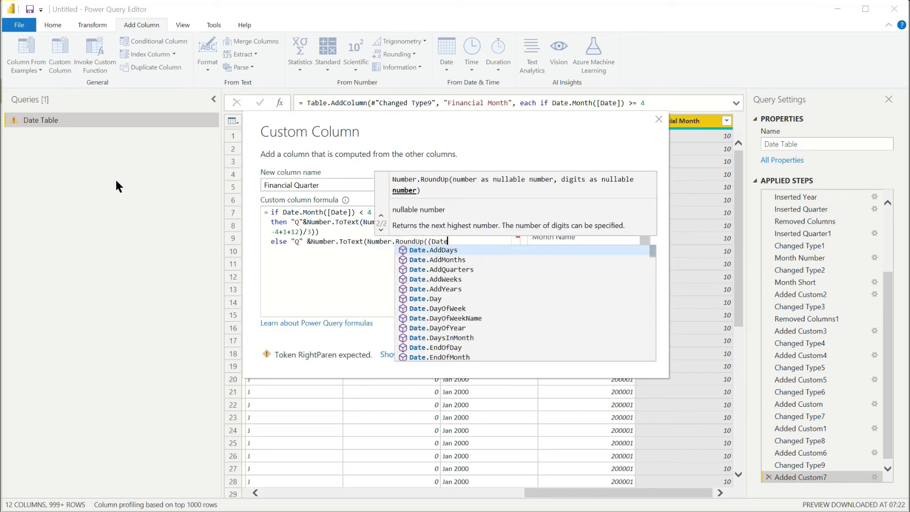
text(.Month([Date])
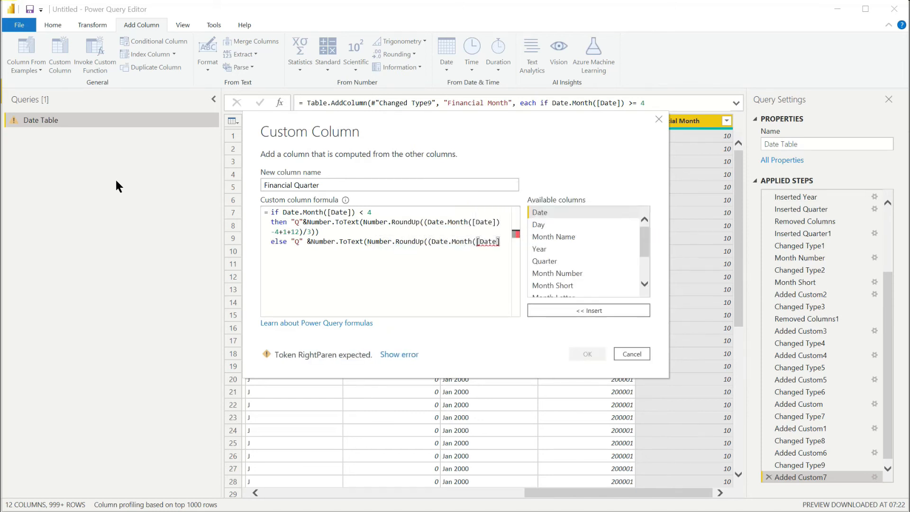
text()-)
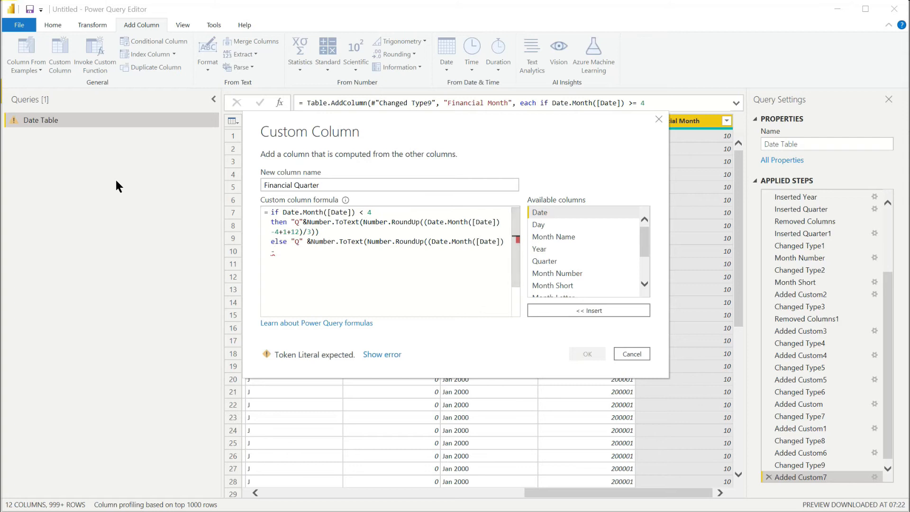
text(4+1)/3)
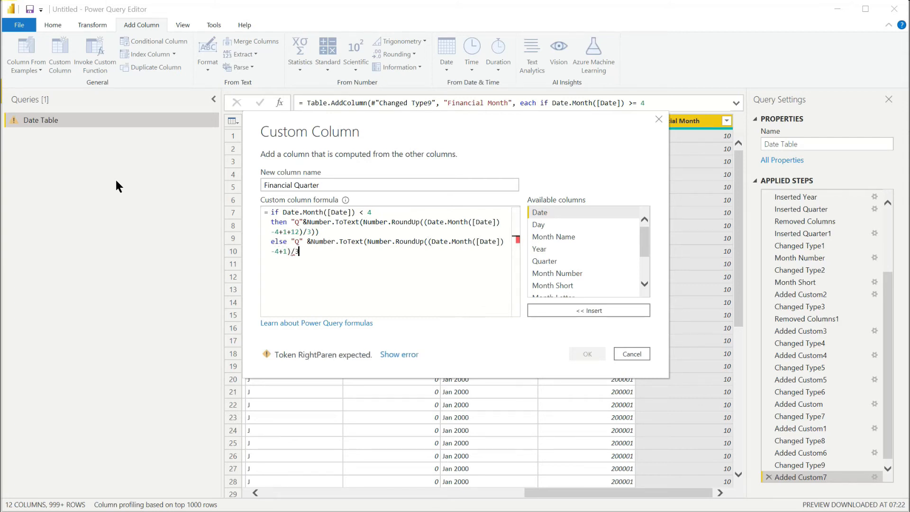
text()))
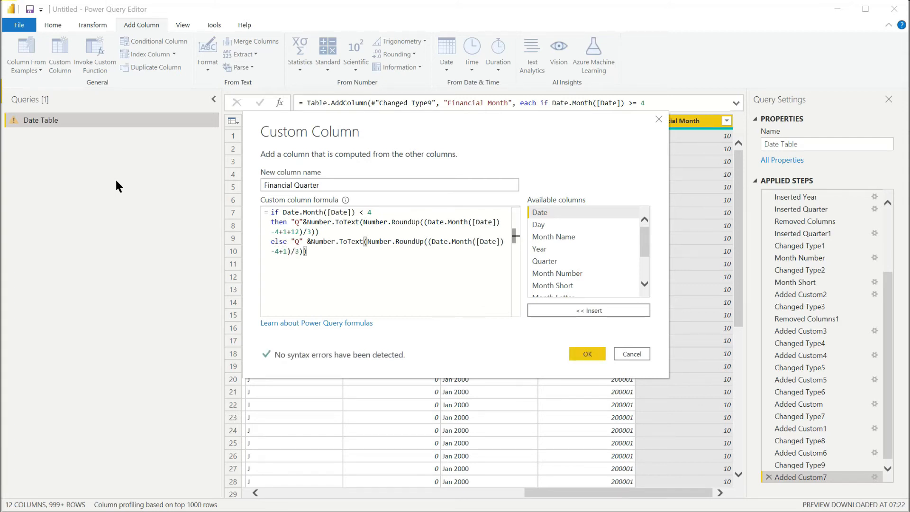
click(592, 355)
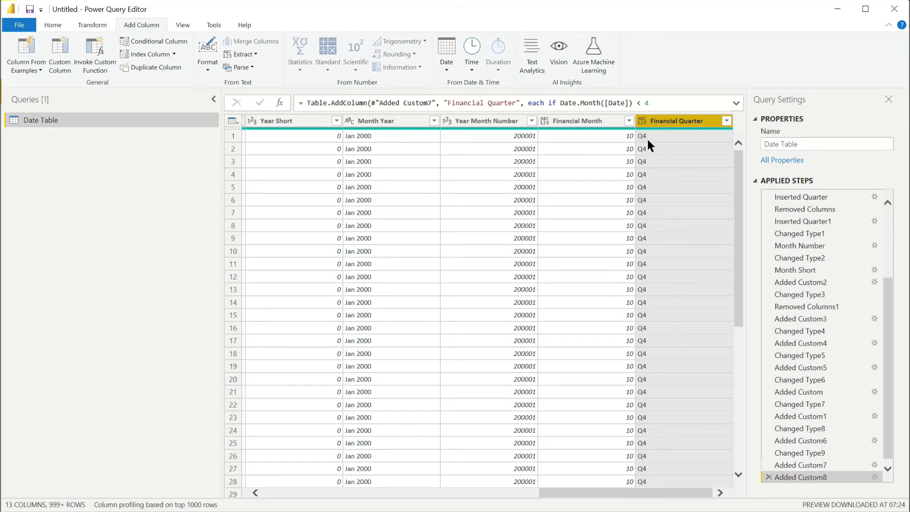
Set the data type of the Financial Quarter column to Text and of the Financial Month column to Whole Number
click(642, 121)
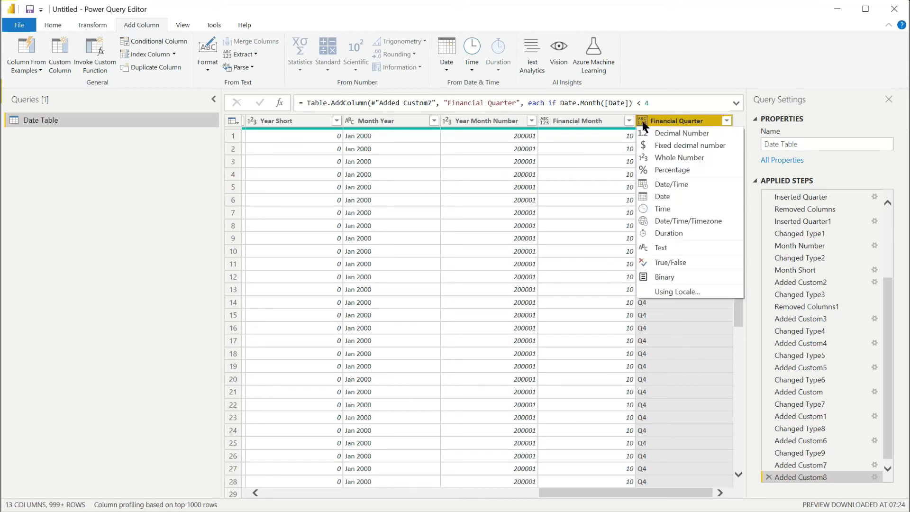
click(660, 247)
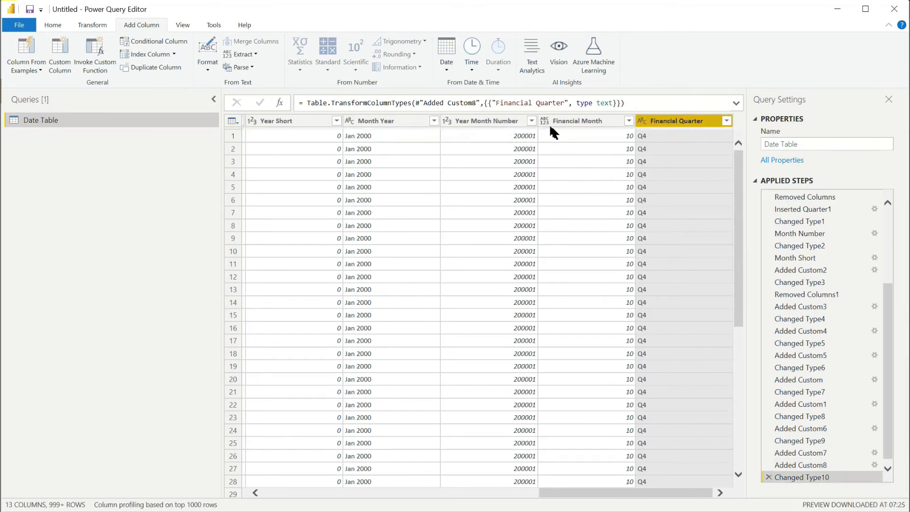
click(544, 119)
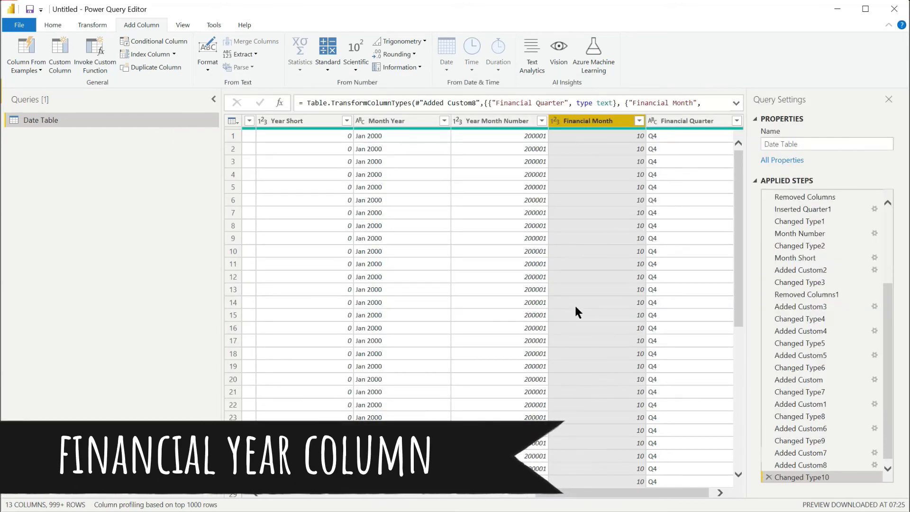
Start another custom column in Date Table and name it Financial Year
click(57, 47)
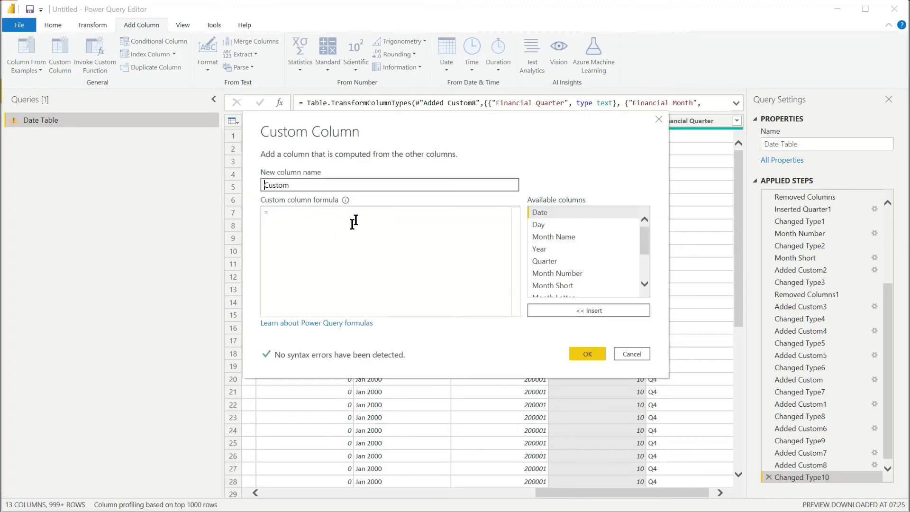
text(Financial Year)
key(Tab)
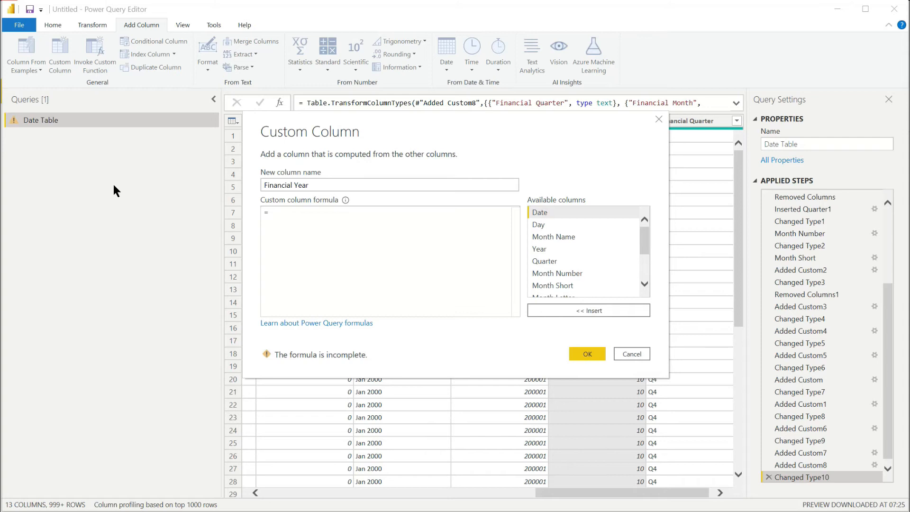
Enter Date.Year(Date.AddMonths(#date(Date.Year([Date]),Date.Month([Date]),1),-(4-1))) as the Financial Year column formula
text(e.Y)
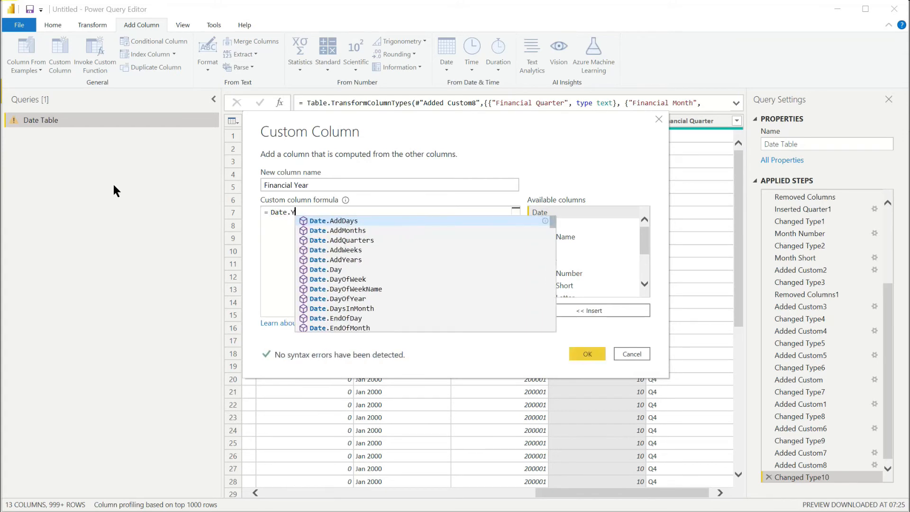
text(ear()
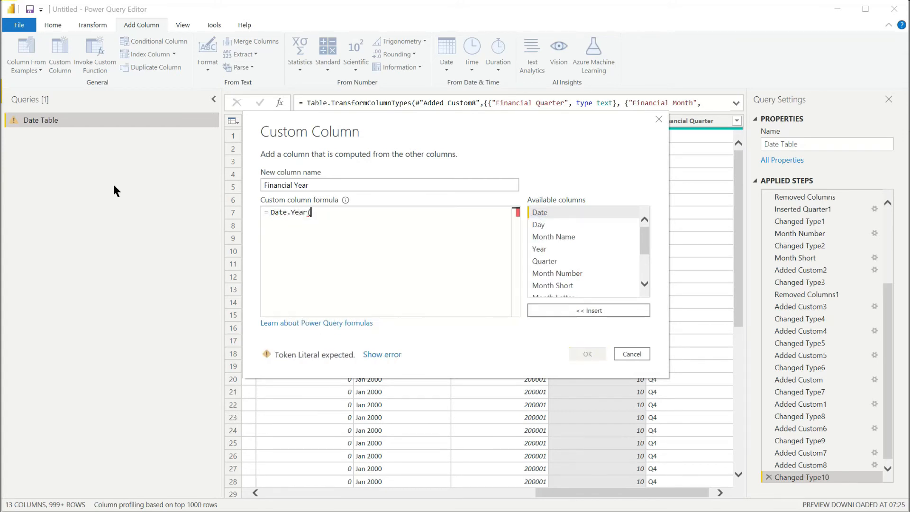
text(Date.Ad)
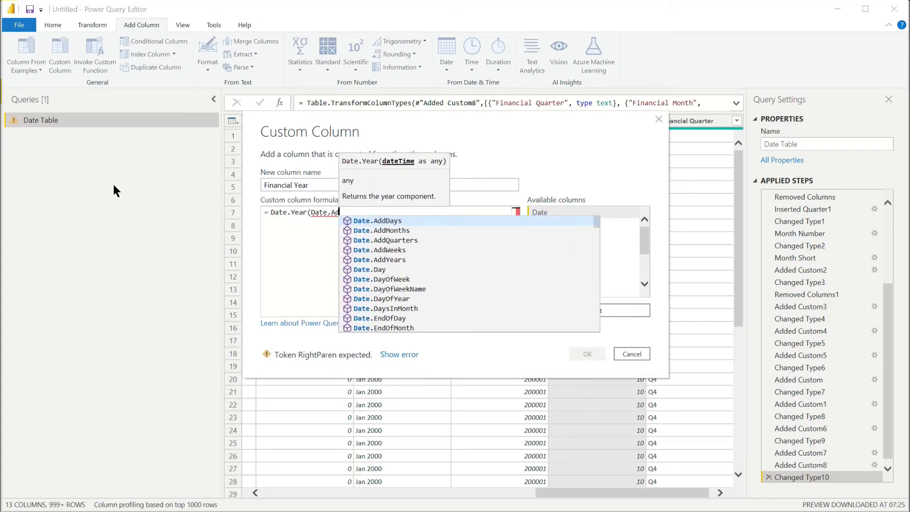
text(dMonths)
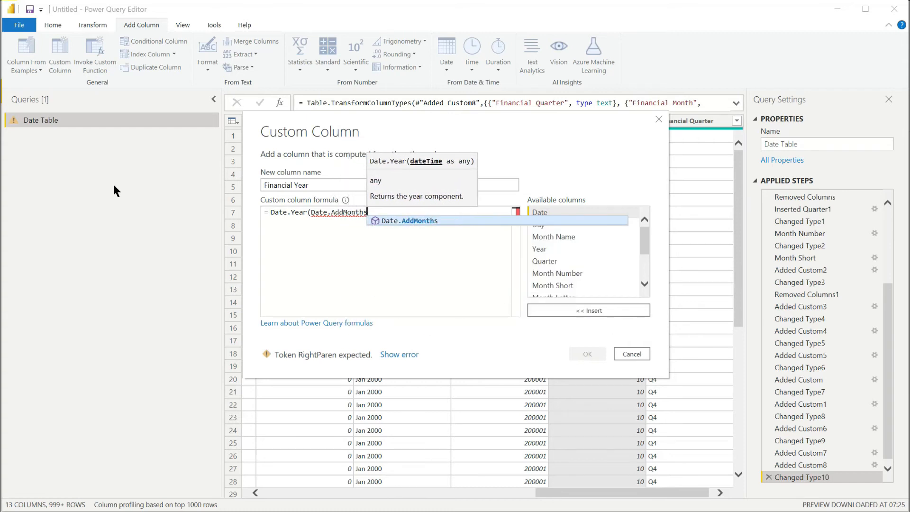
text(()
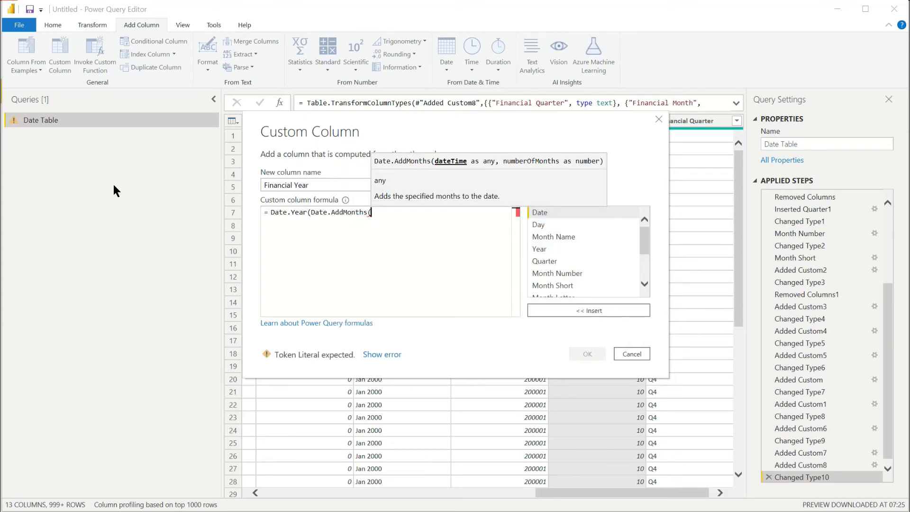
text(#date(Date)
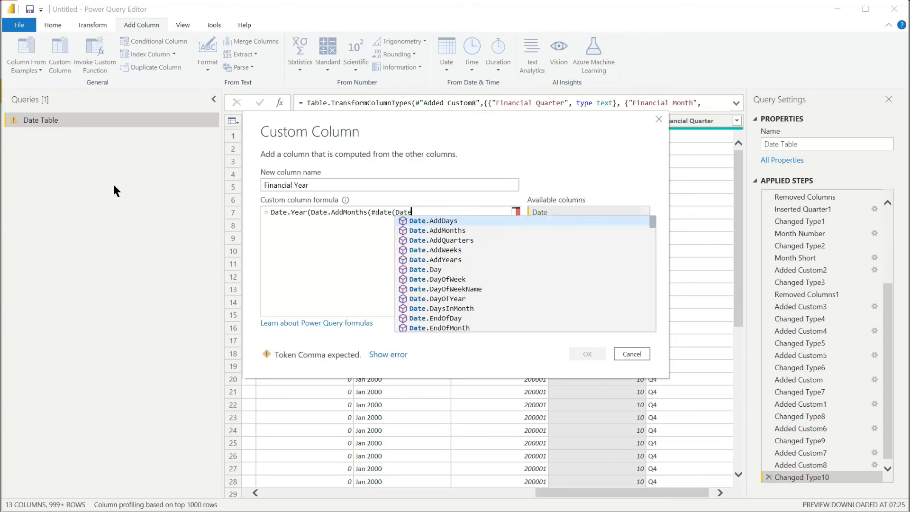
text(.Year([Date]),Date)
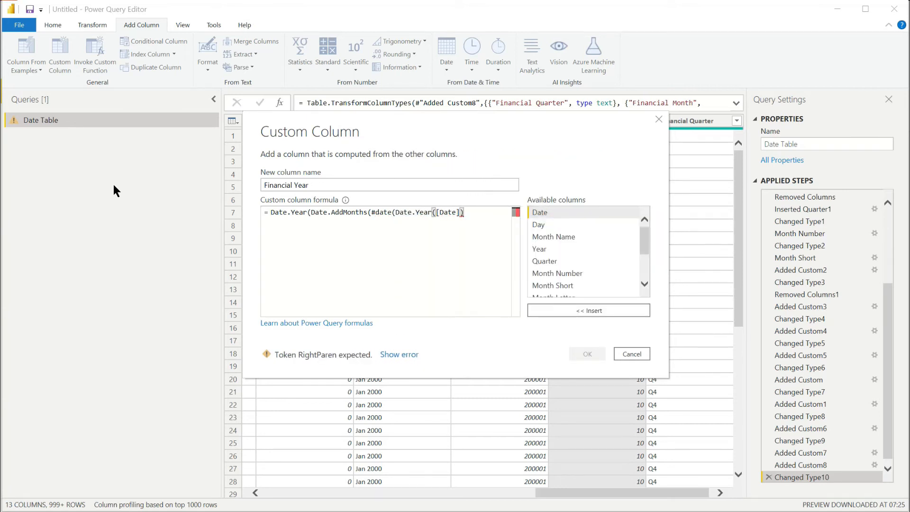
text(.Month()
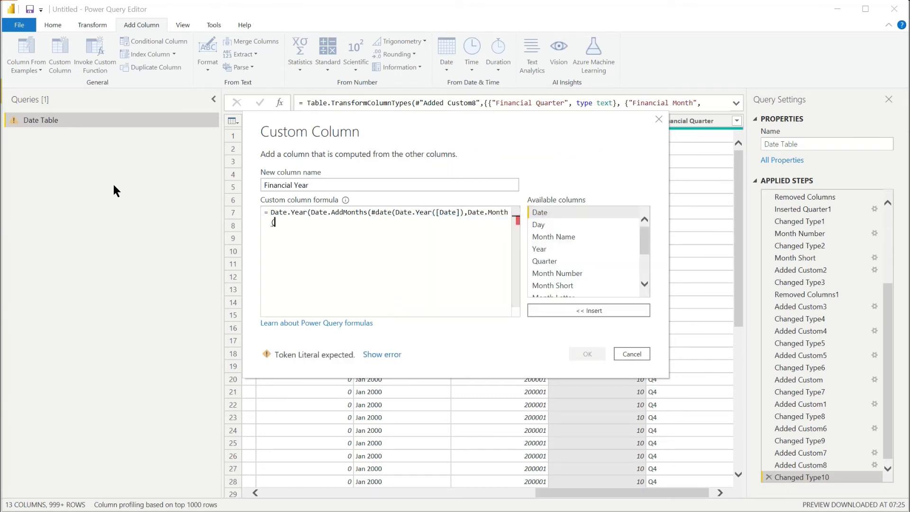
text([Date]),1),)
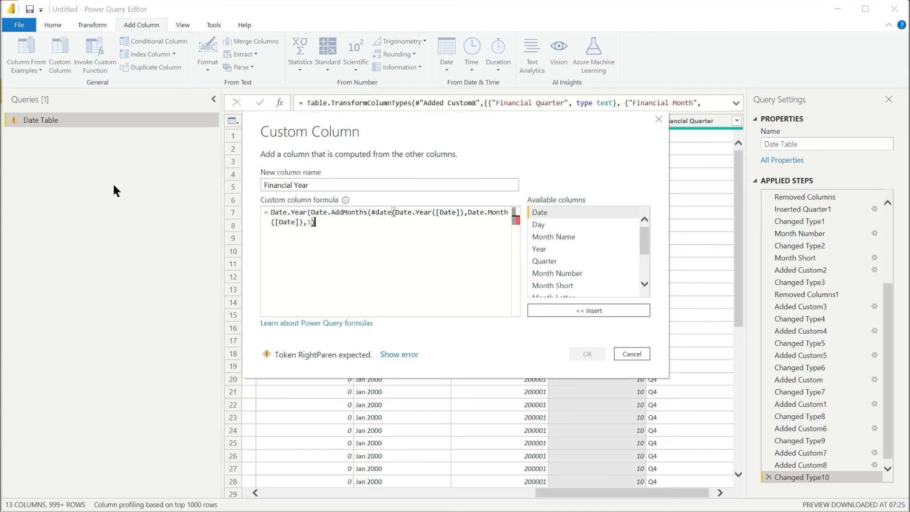
text(-)
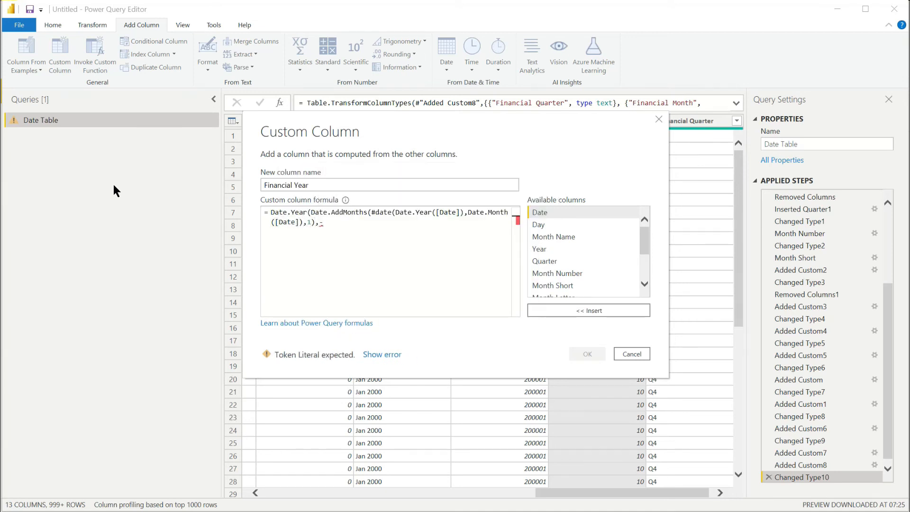
text((4)
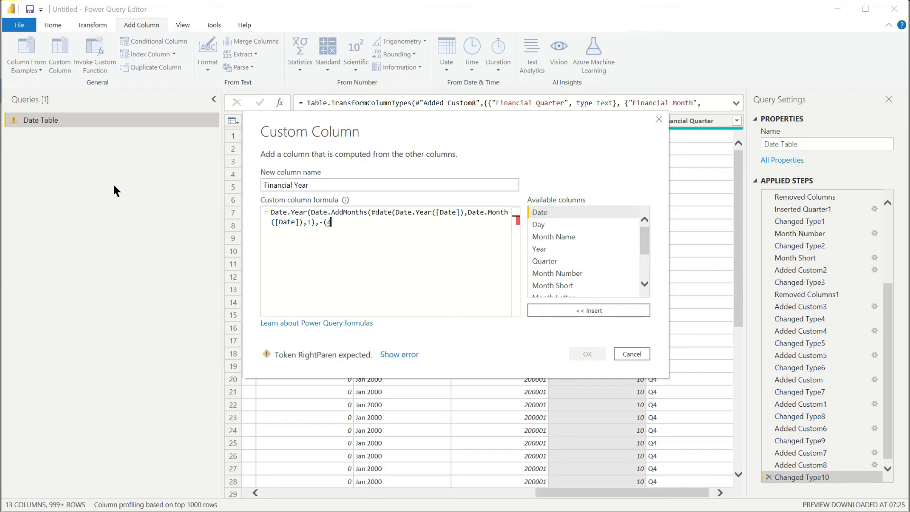
text(-1))))
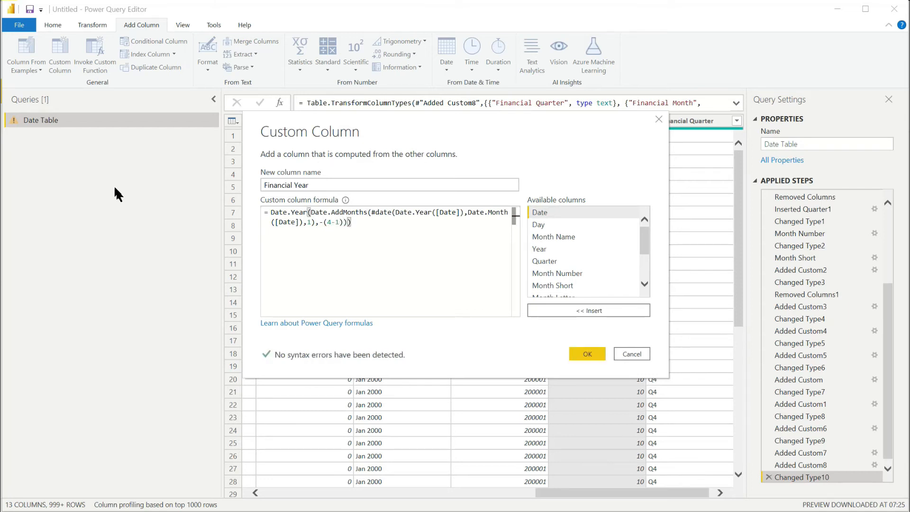
Create the Financial Year column and set its data type to Whole Number
click(586, 353)
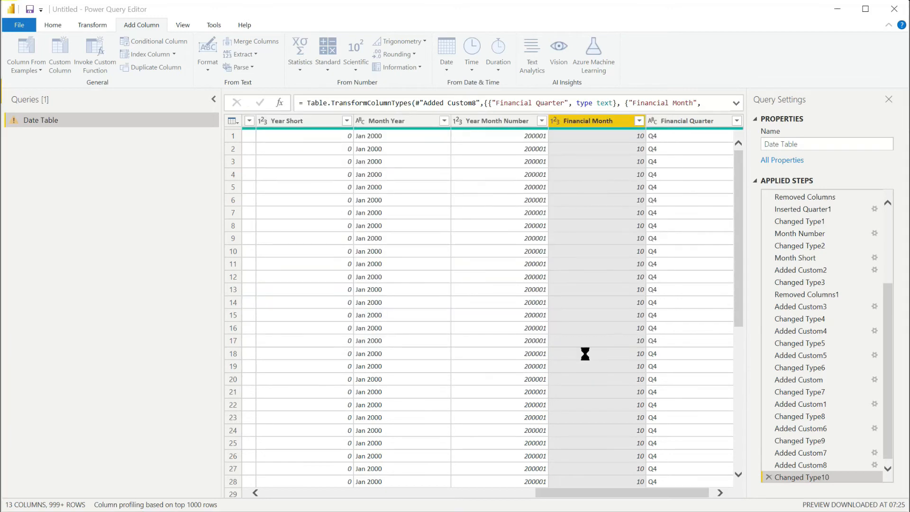
click(643, 120)
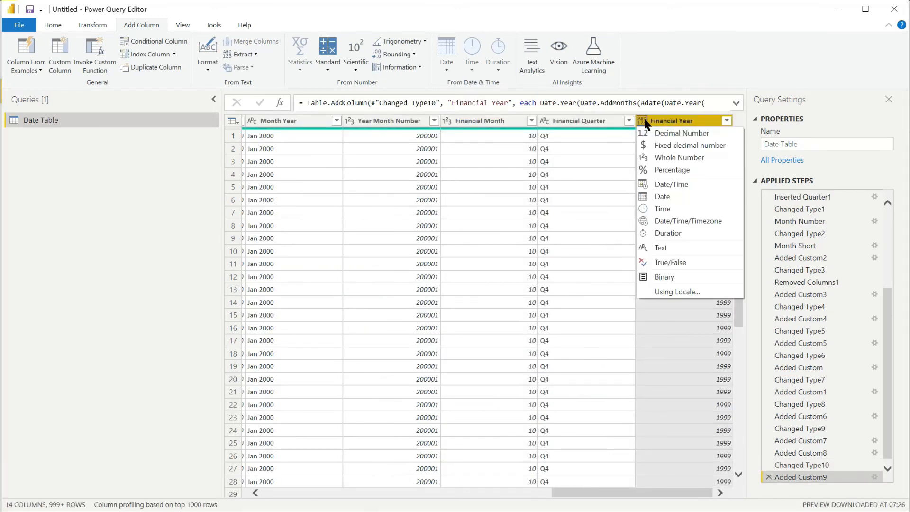
click(668, 160)
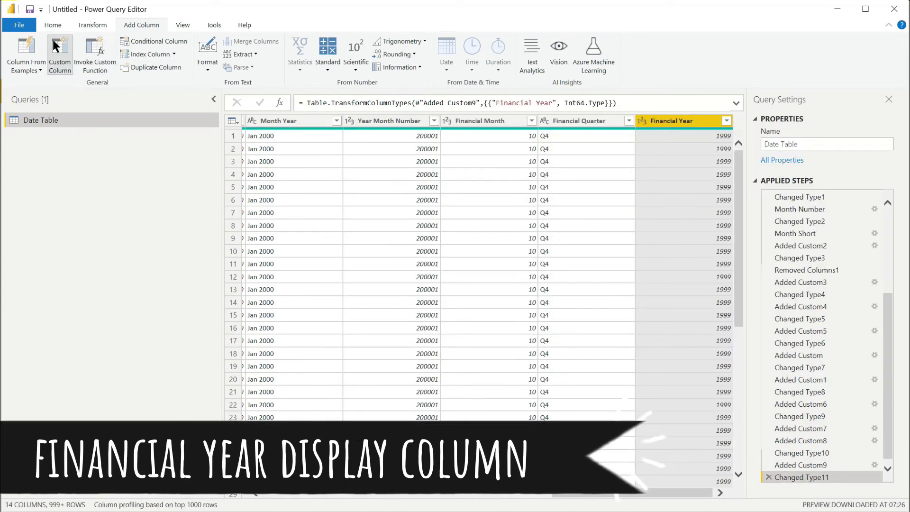
Start another custom column in Date Table and name it Financial Year Display
click(56, 46)
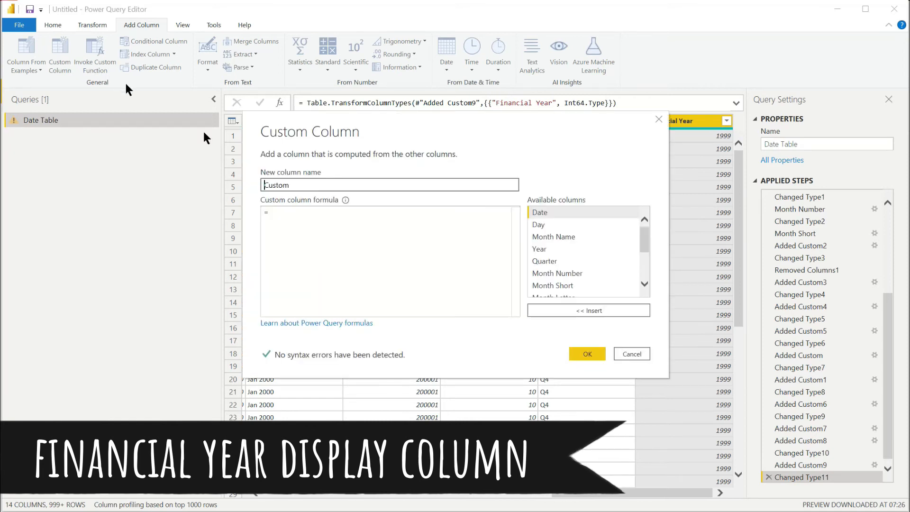
text(Fina)
text(ncial Year Display)
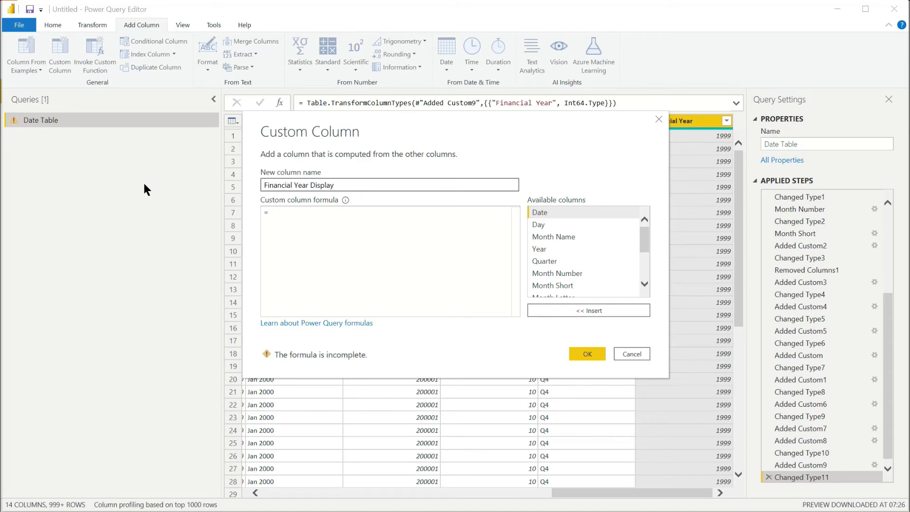
Begin the Financial Year Display formula with Number.ToText(Date.Year(Date.AddMonths(#date(Date.Year([Date]),
key(Tab)
text(Nu)
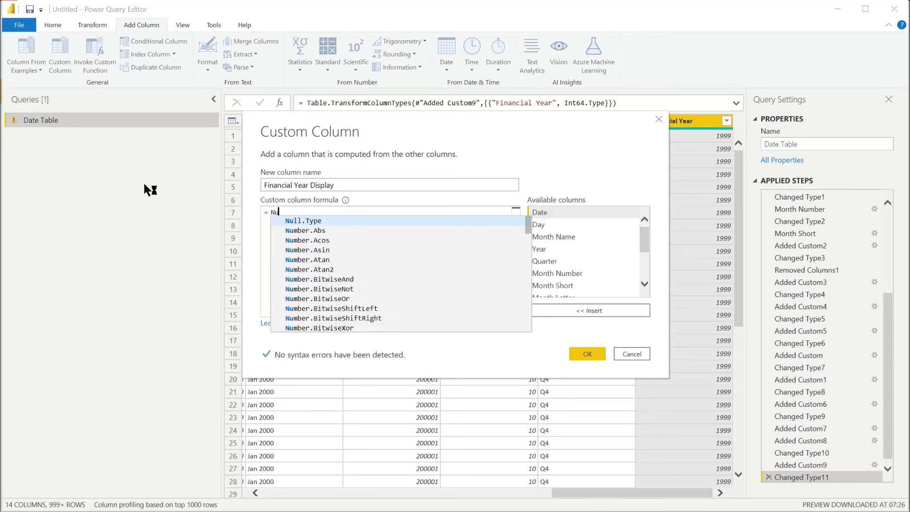
text(mber.ToText)
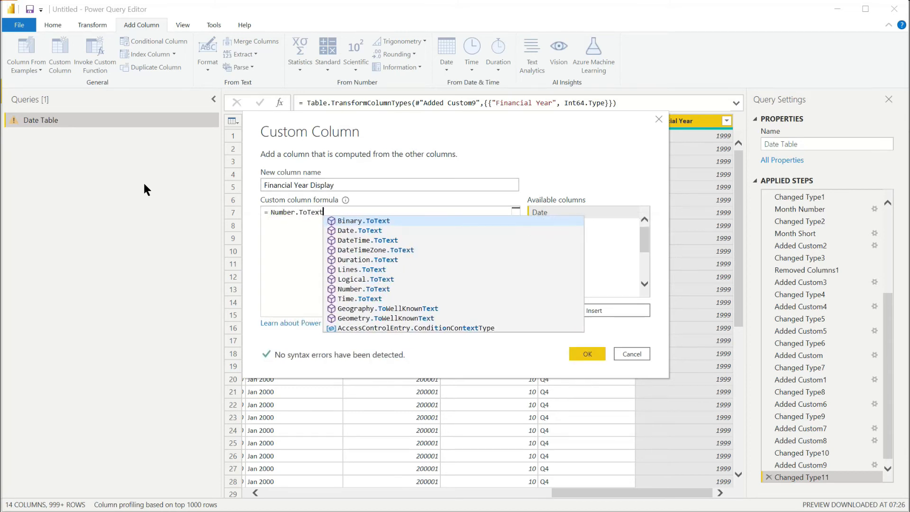
text((Date.Ye)
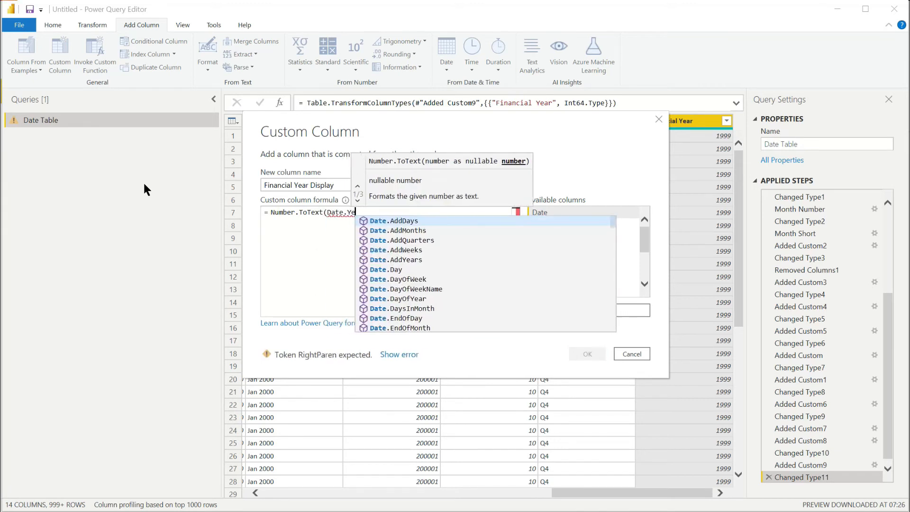
text(ar(Dat)
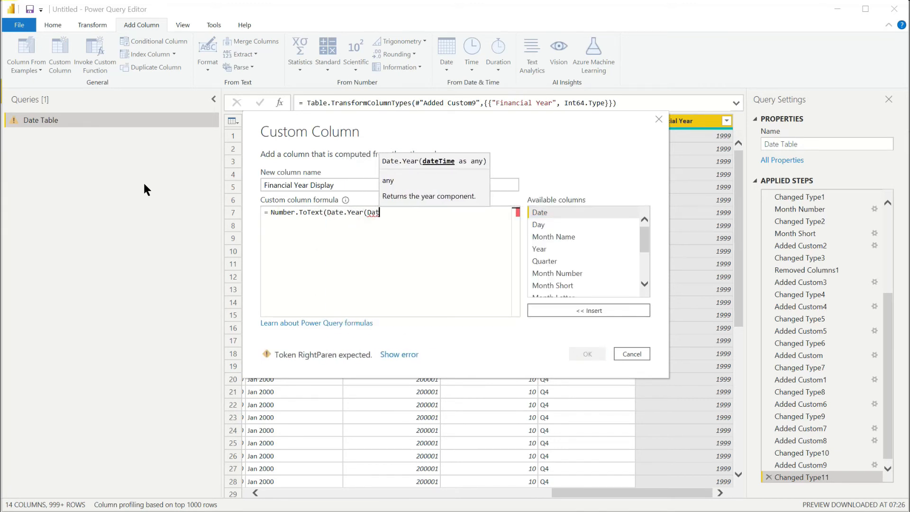
text(e.AddMo)
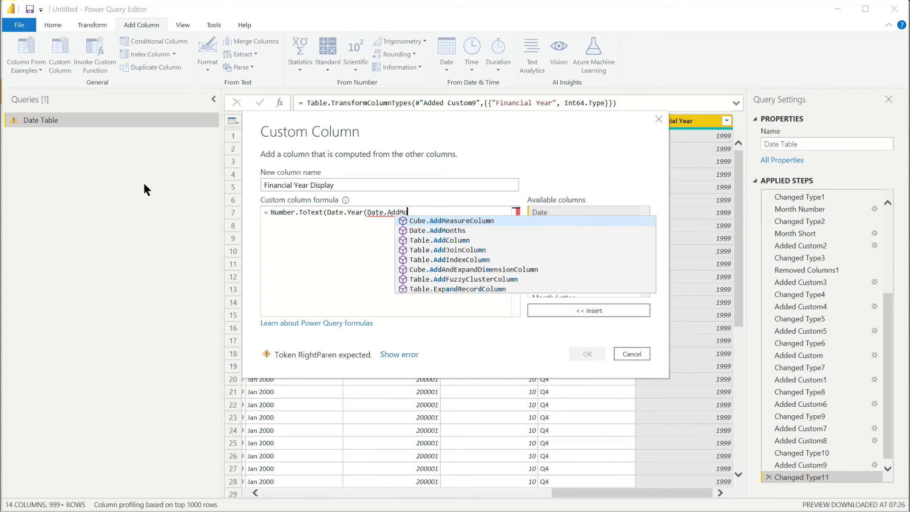
text(nths()
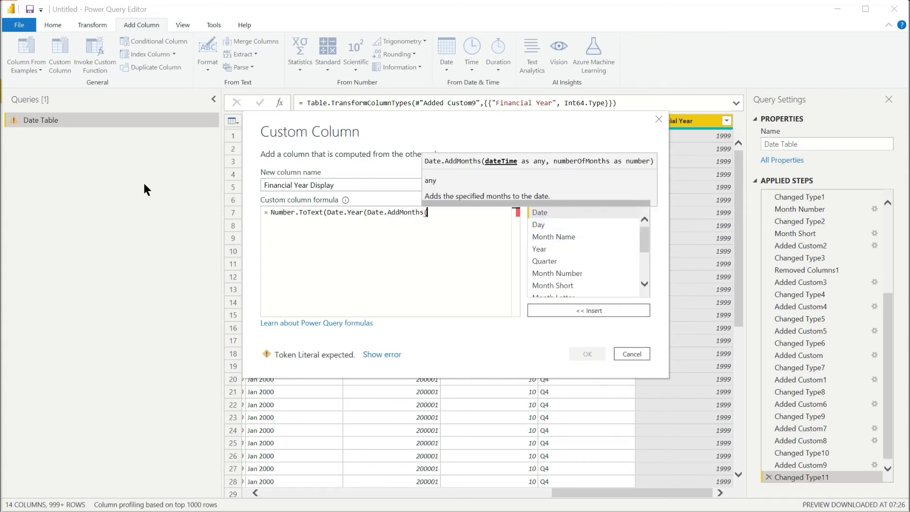
text(#date(Date)
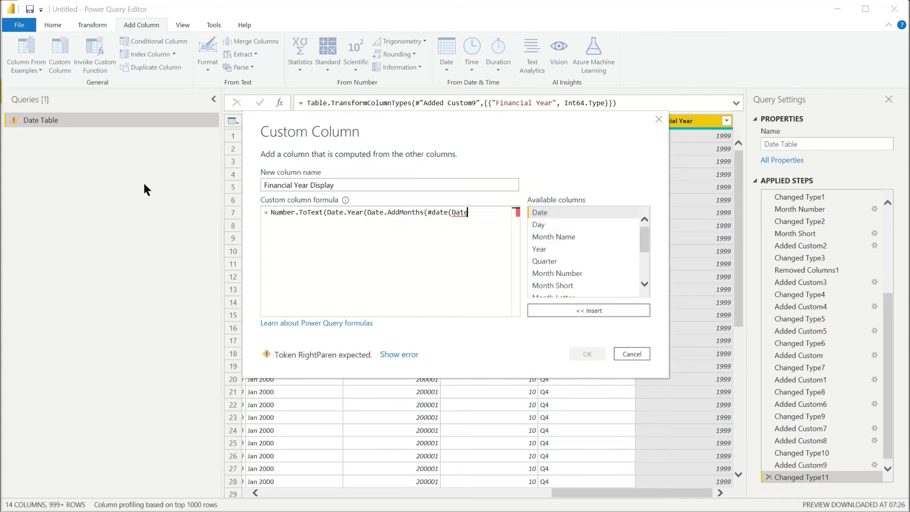
text(.Year([Date)
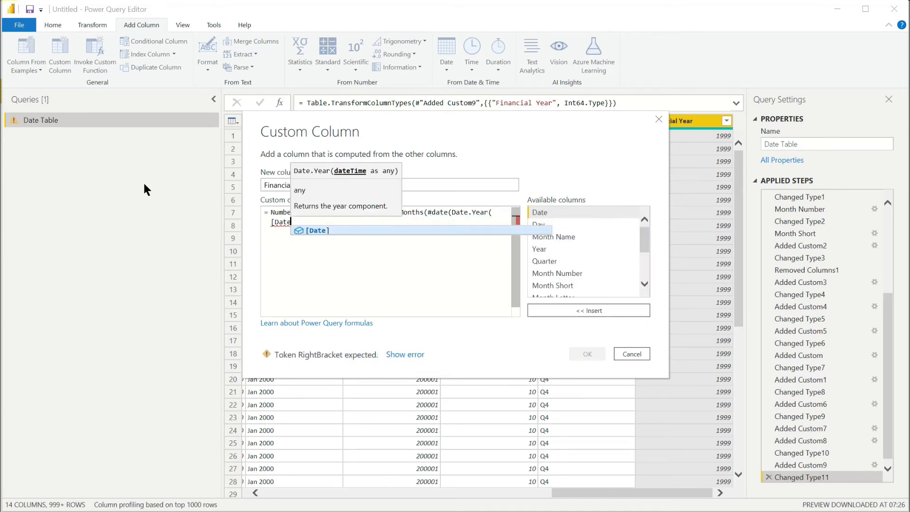
key(Tab)
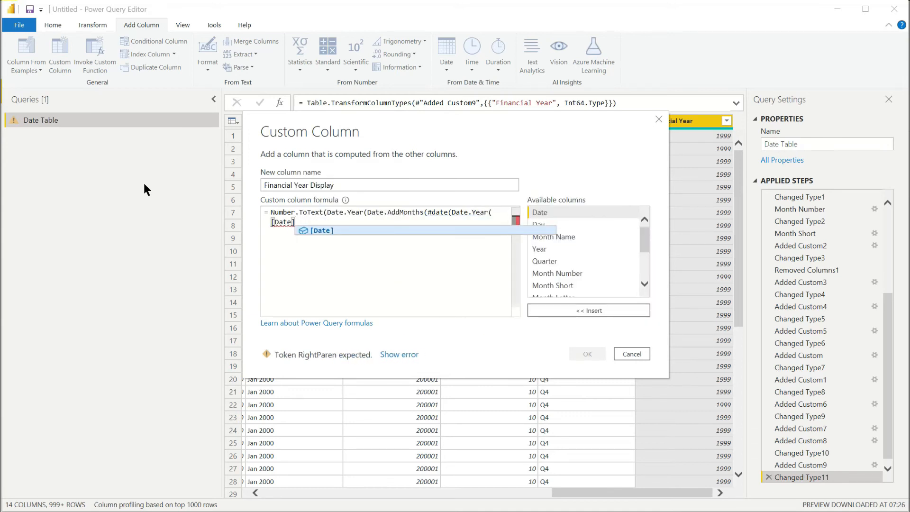
text(),)
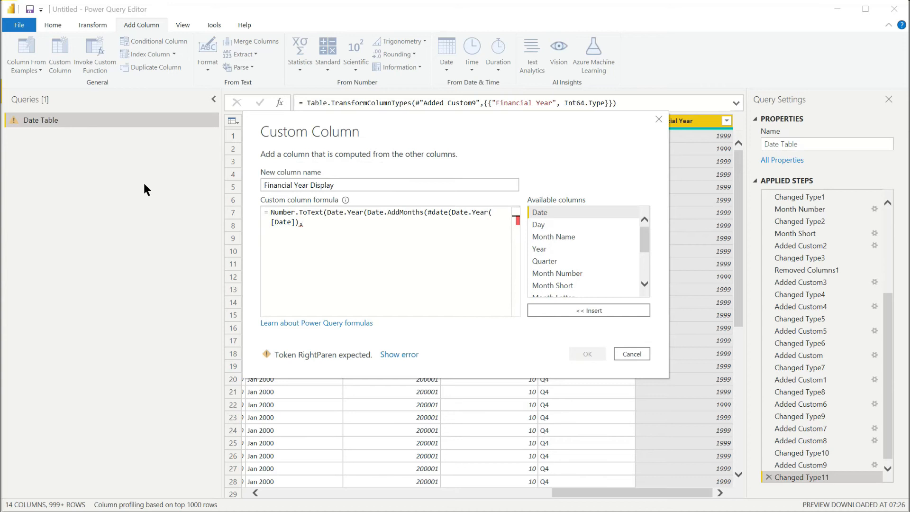
Complete the first year expression of the Financial Year Display formula with Date.Month([Date]),1), - (4-1))))
text(Date.Month)
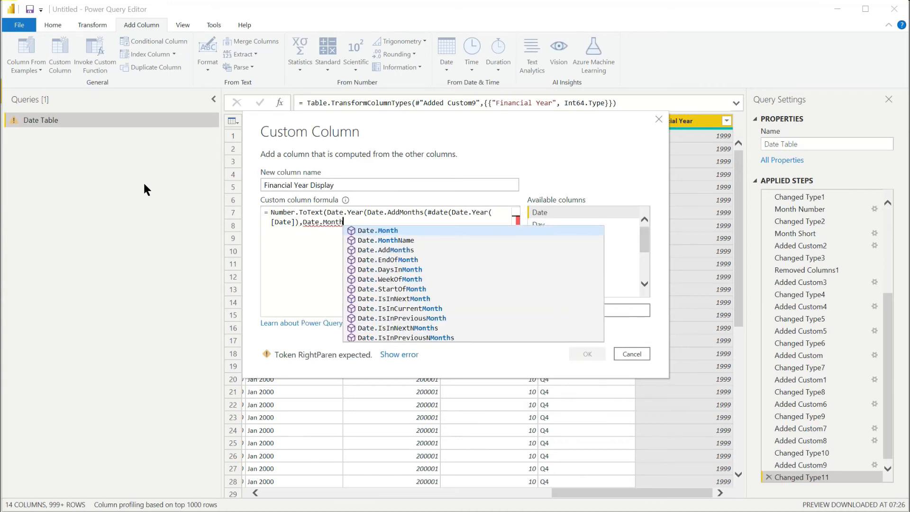
text(([Date]))
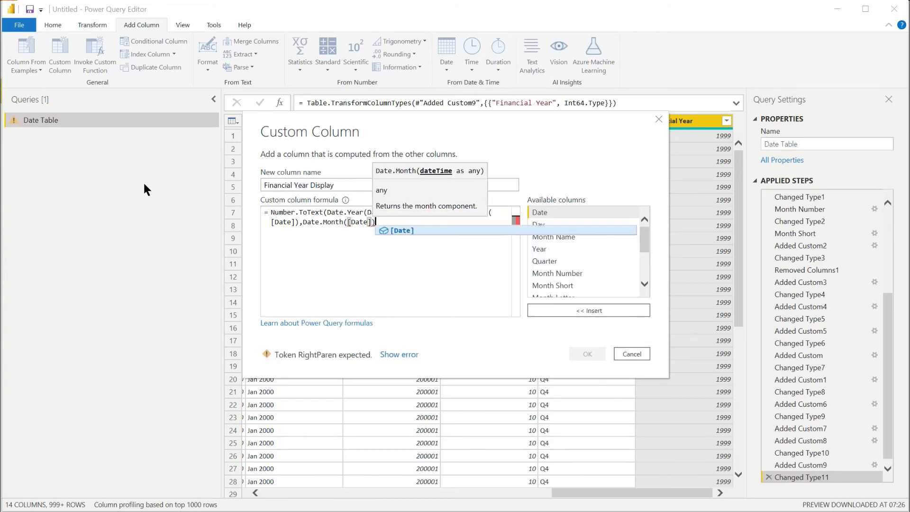
text(,)
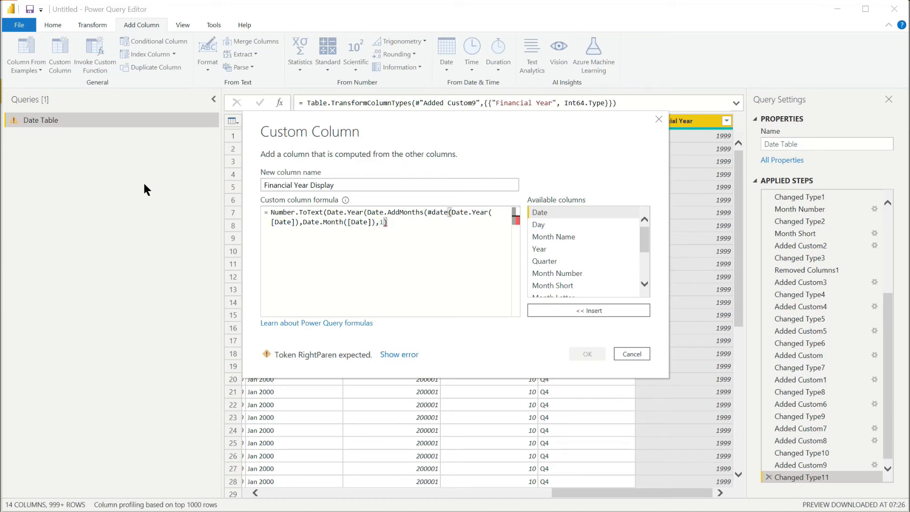
text(1), )
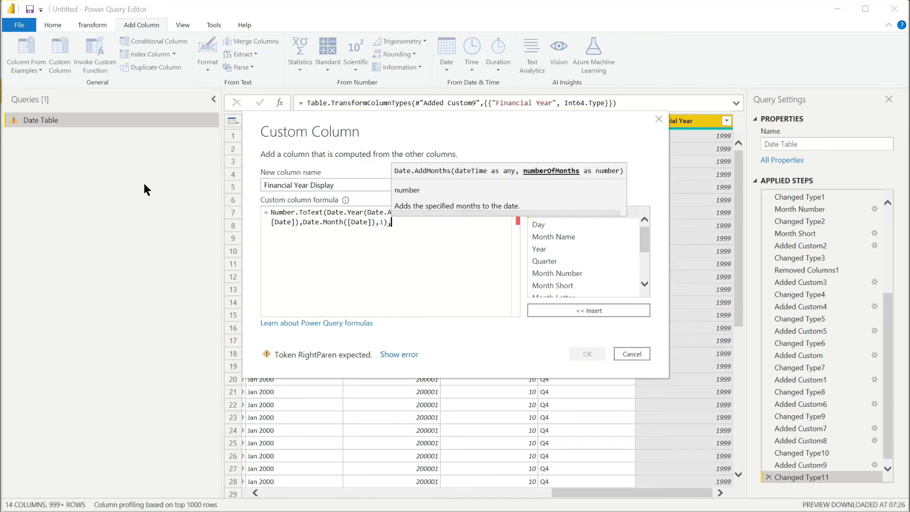
text(- (4)
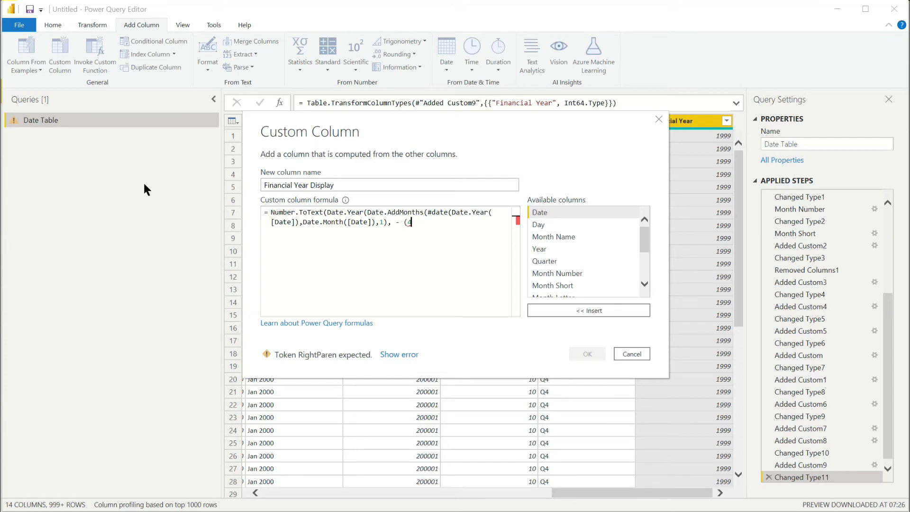
text(-1)))))
Append the separator &" "& on its own line after the first year expression of the Financial Year Display formula
key(Return)
text(&)
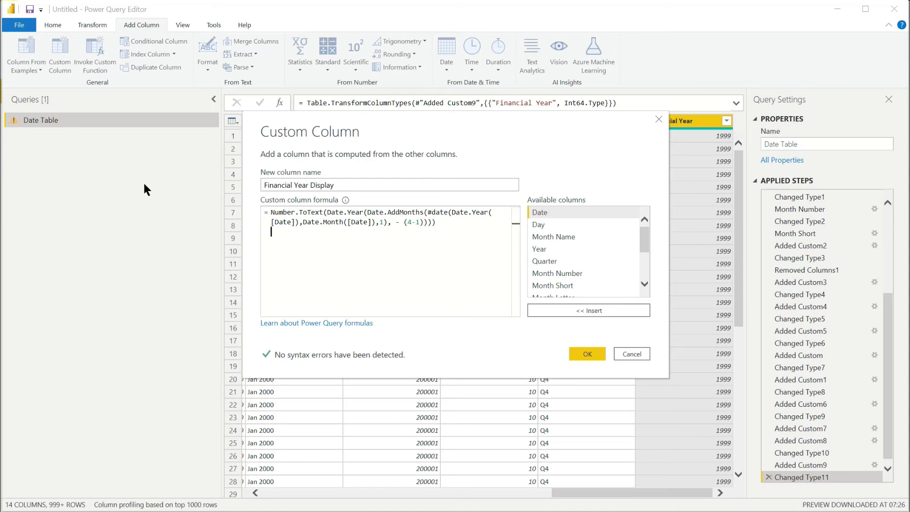
text(" "&)
key(Return)
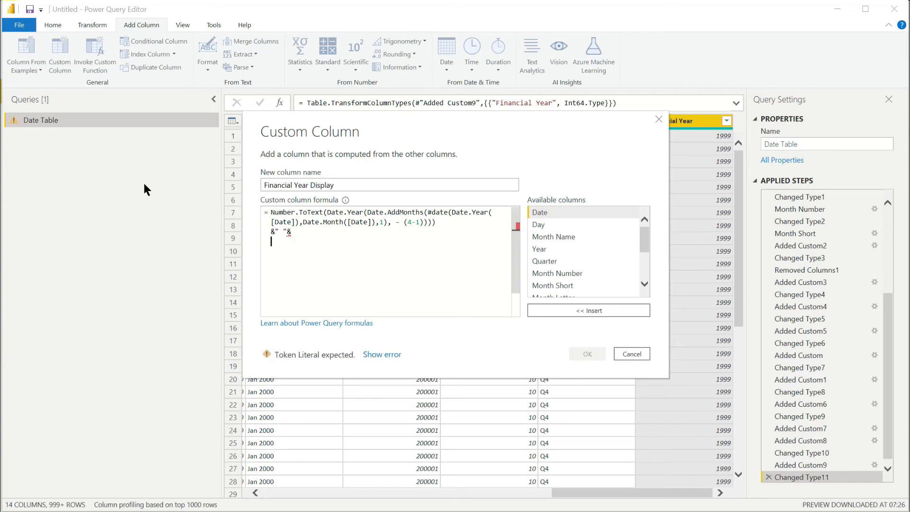
Begin the formula's second year expression with Number.ToText(Date.Year(Date.AddMonths(#date(Date.Year([Date]),Date.Month([Date])
text(Number.ToText)
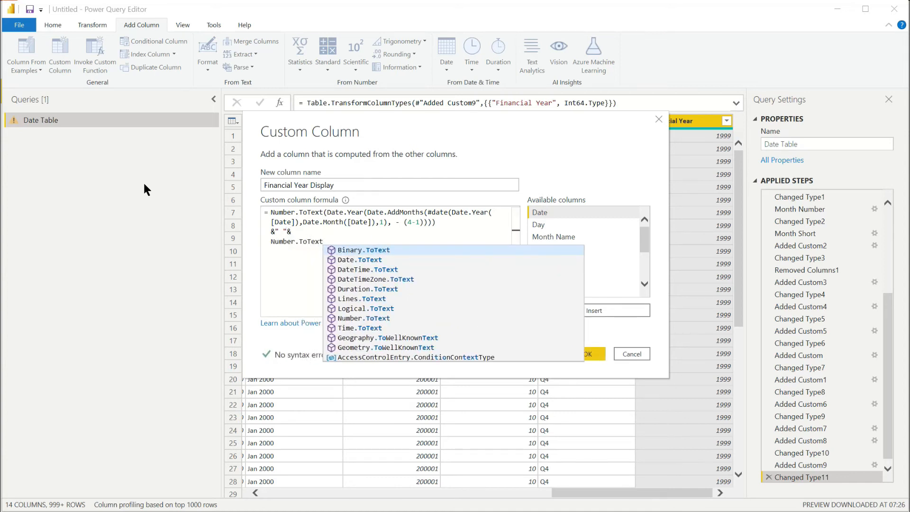
text((Date.Year(Date.AddMon)
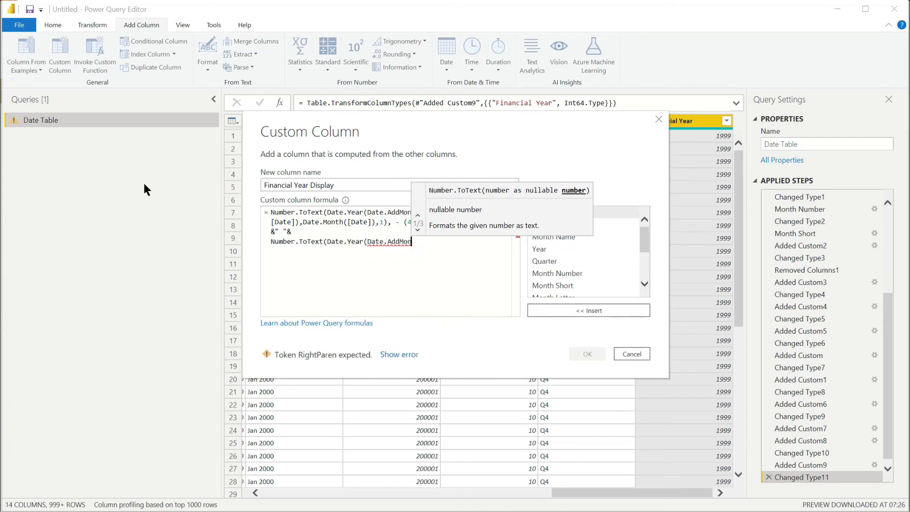
text(ths(#date(Date.)
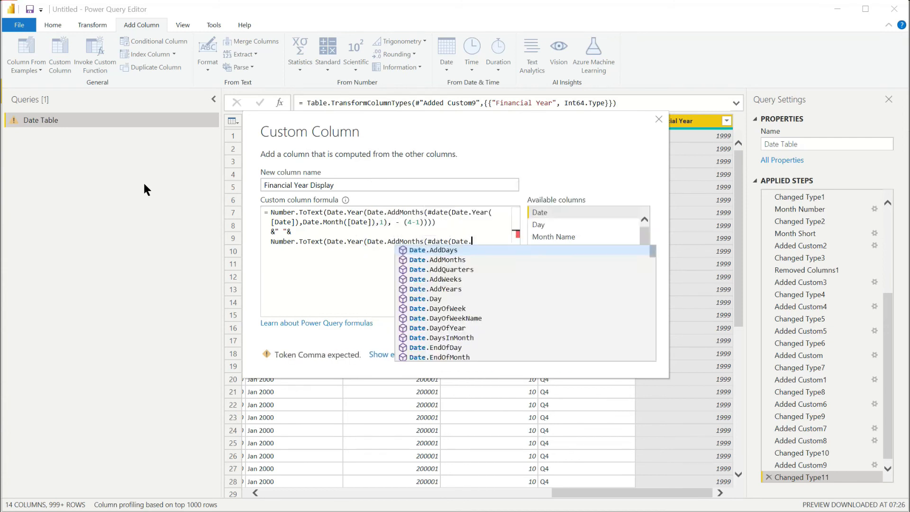
text(Year([Date]),D)
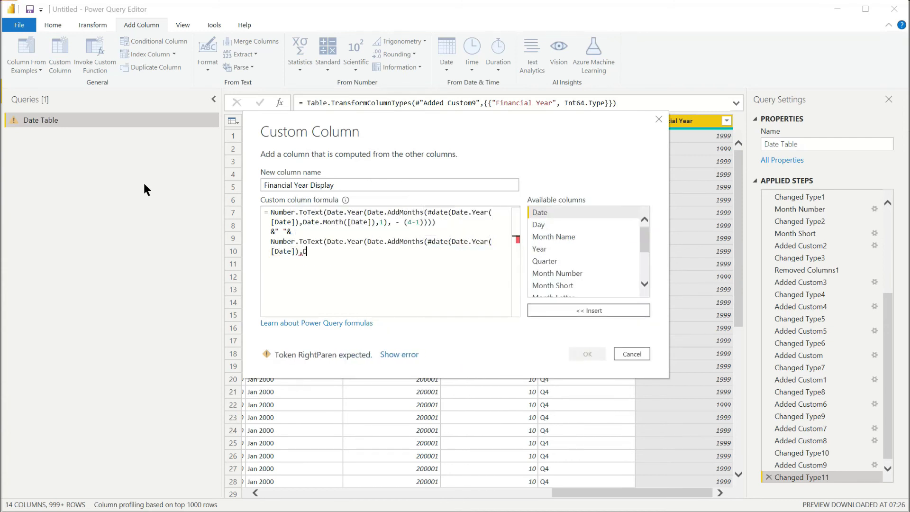
text(ate.Month([Date]),1), - (4-)
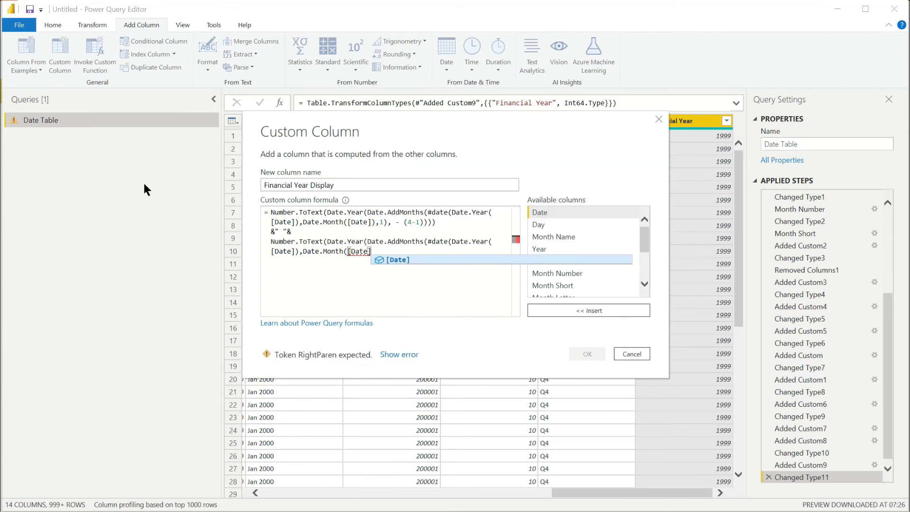
Complete the second year expression with ,1), +(12-4+1)))) and create the Financial Year Display column with the Text data type
text(1), +1)
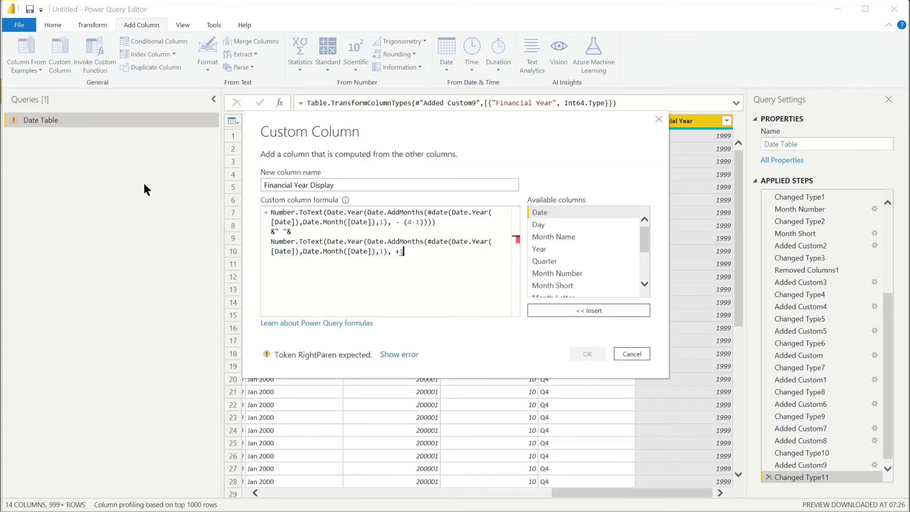
key(BackSpace)
text((12-4+1))))
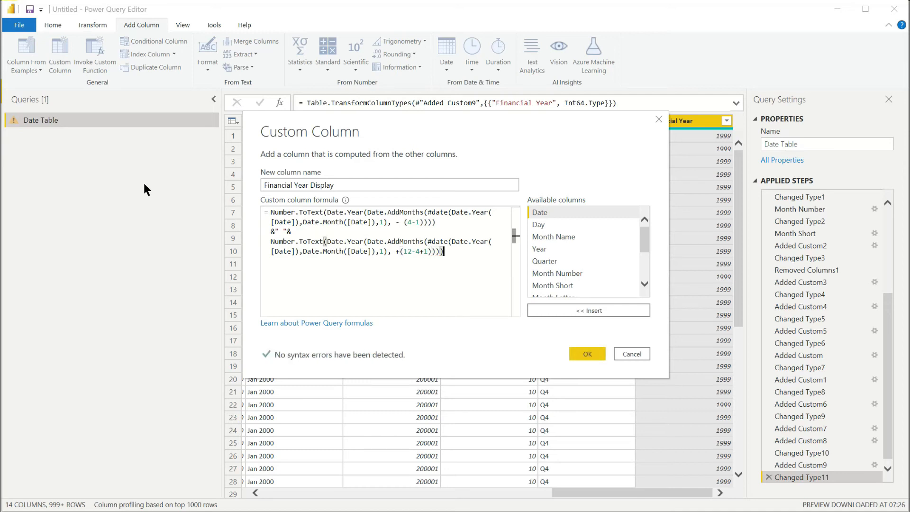
click(579, 355)
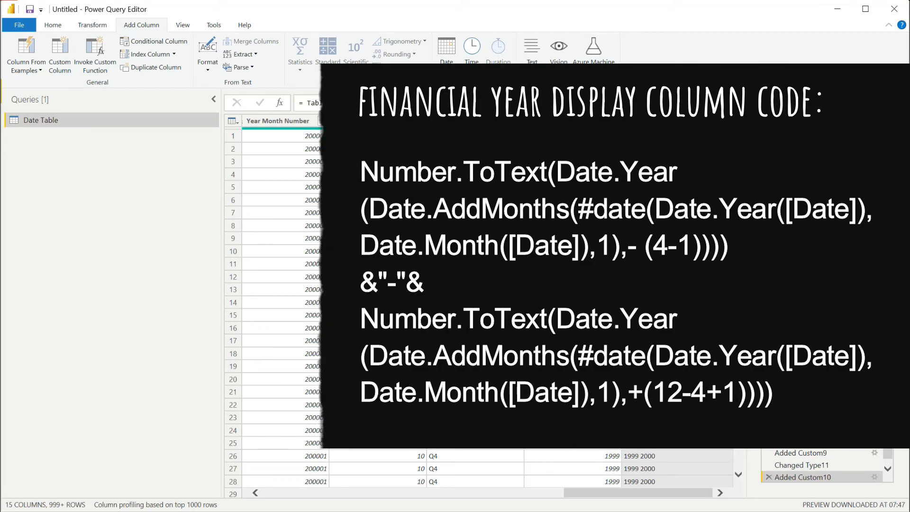
click(644, 252)
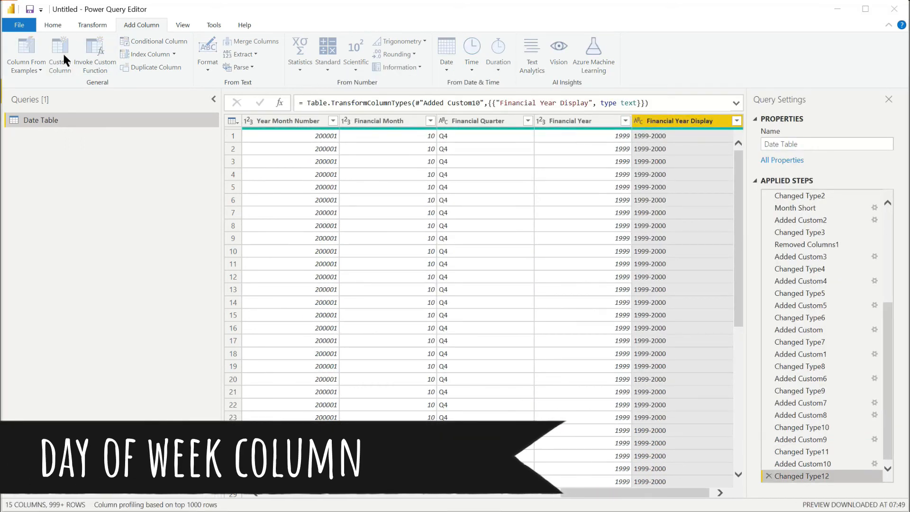
Add a custom column named Day of Week to Date Table with the formula Date.DayOfWeekName([Date])
click(64, 56)
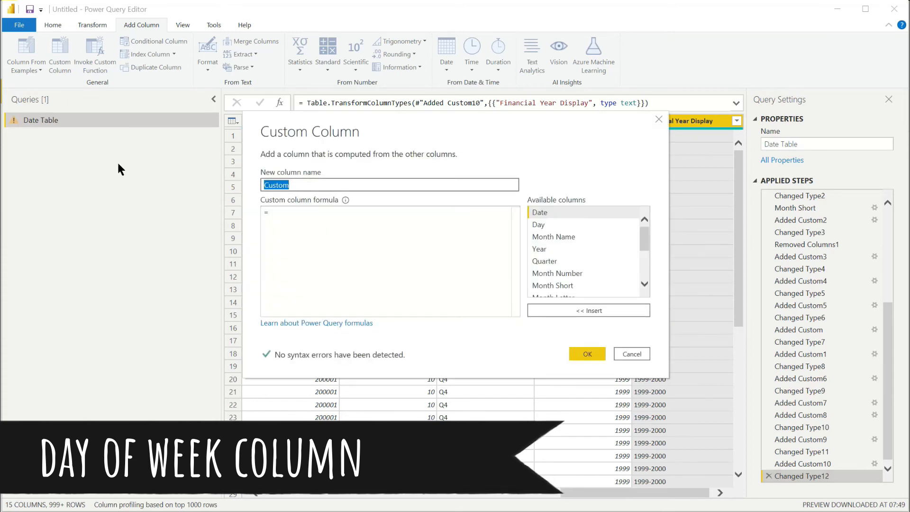
text(Day of Week)
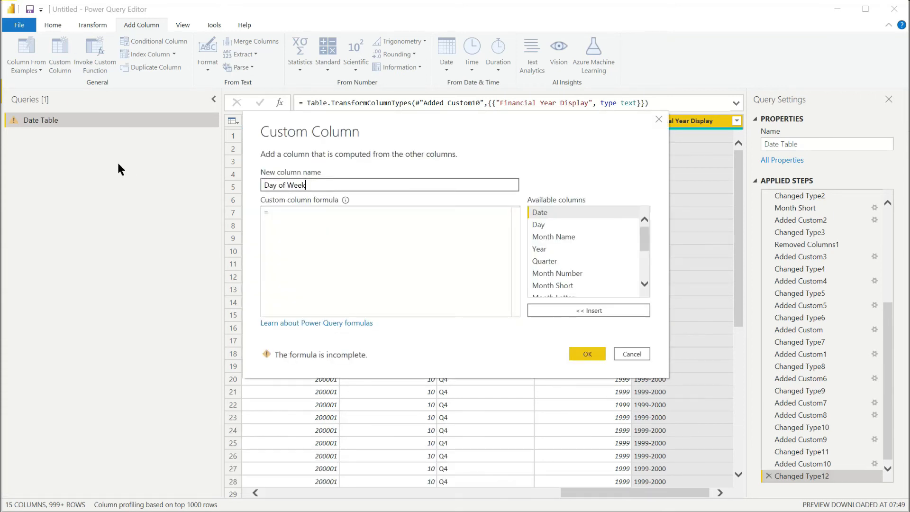
key(Tab)
text(D)
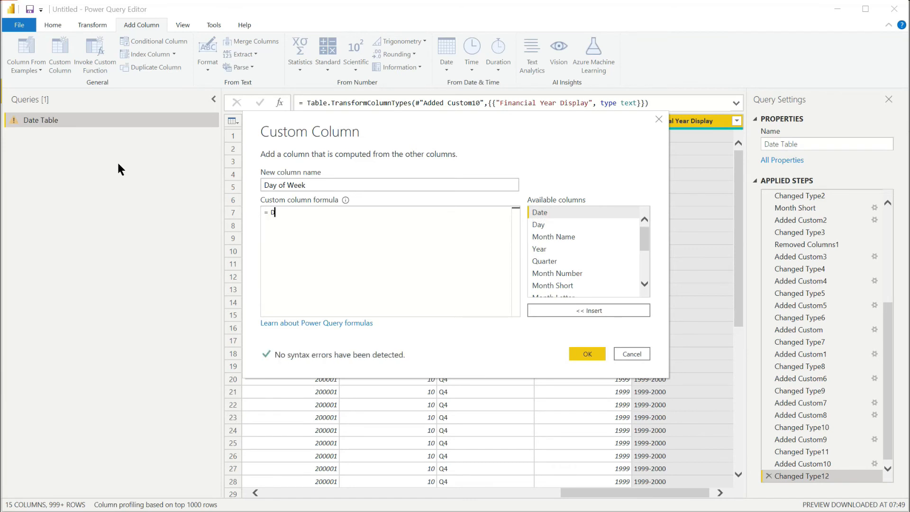
text(te.DayOfWeekName([Date]))
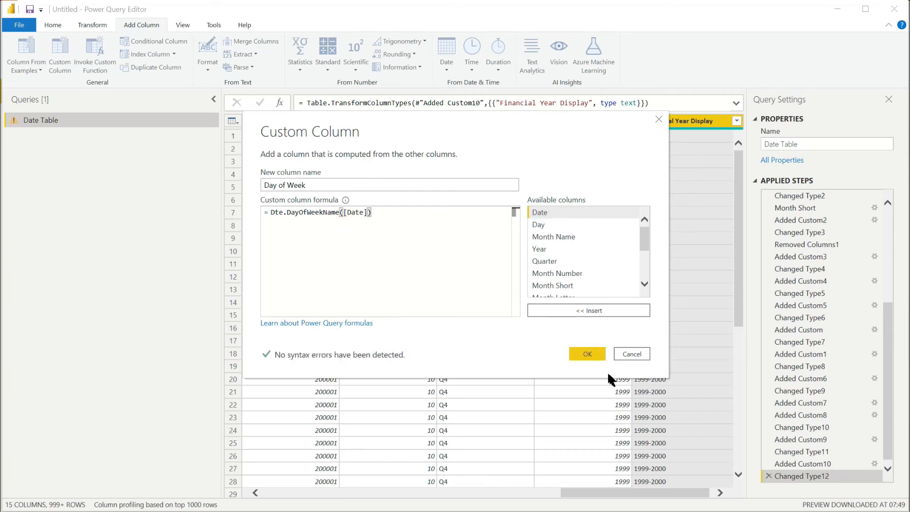
click(600, 355)
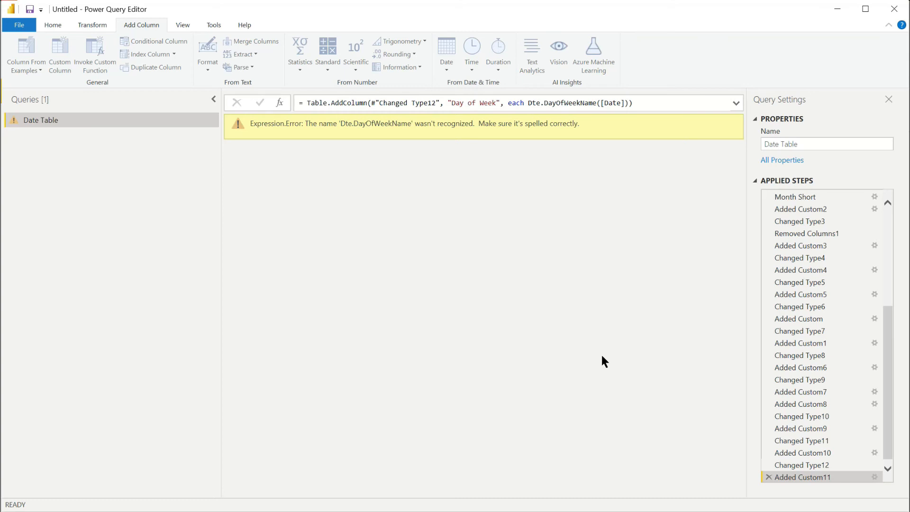
click(532, 103)
text(a)
key(Return)
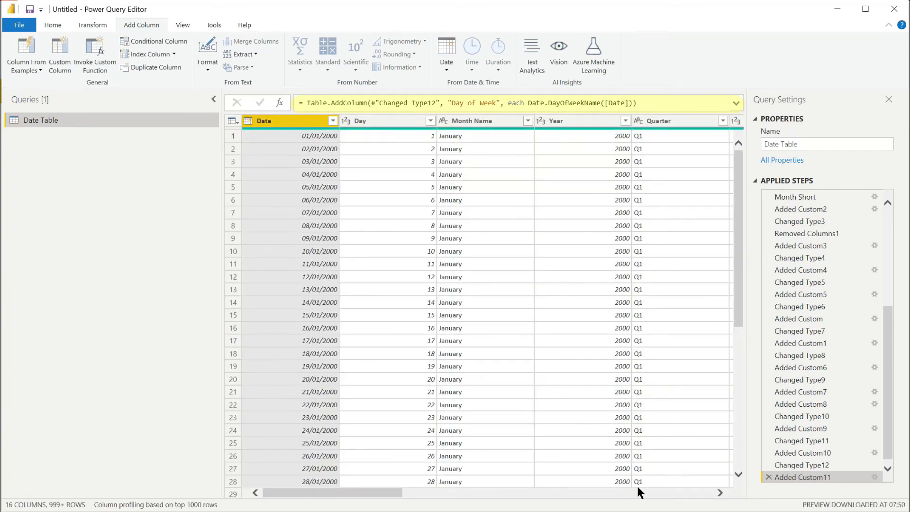
Set the data type of the Day of Week column to Text
click(652, 491)
click(652, 491)
drag(652, 492, 718, 494)
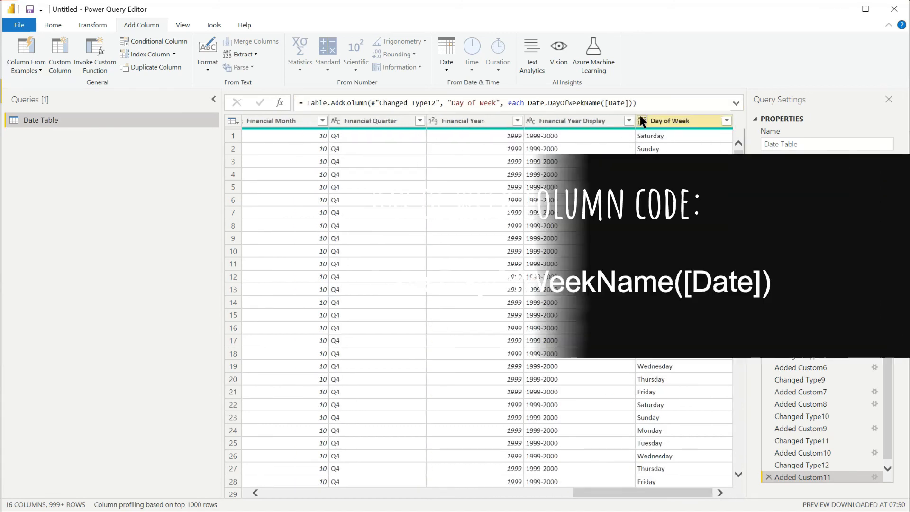
click(641, 120)
key(Escape)
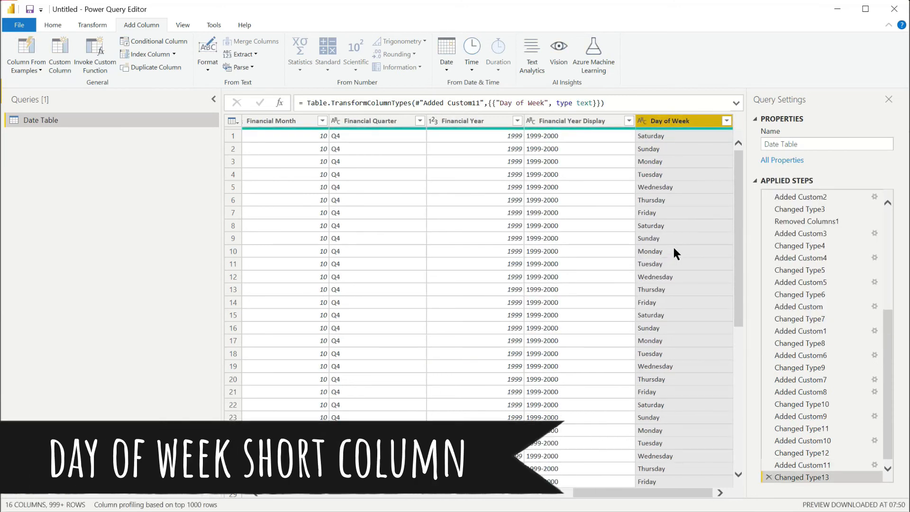
Define another custom column named Day of Week Short with the formula Text.Start(Date.DayOfWeekName([Date]),3)
click(64, 48)
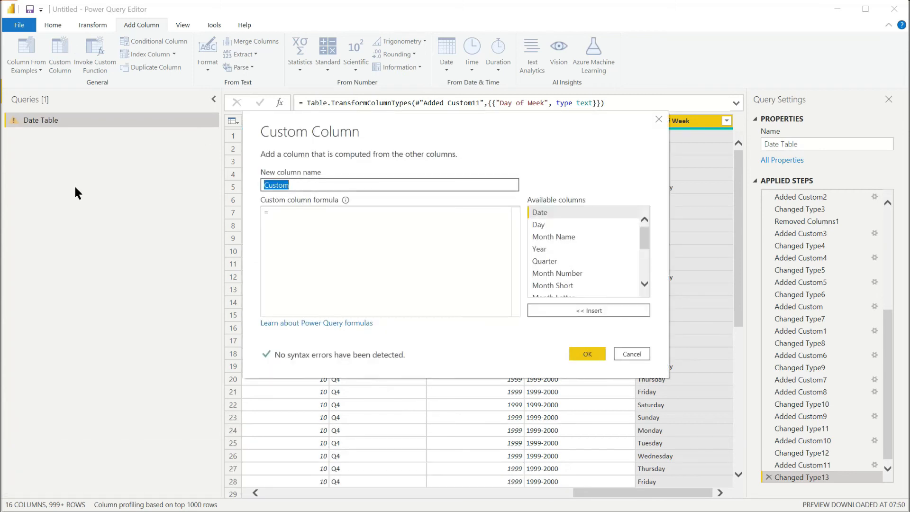
text(Day of Week Short)
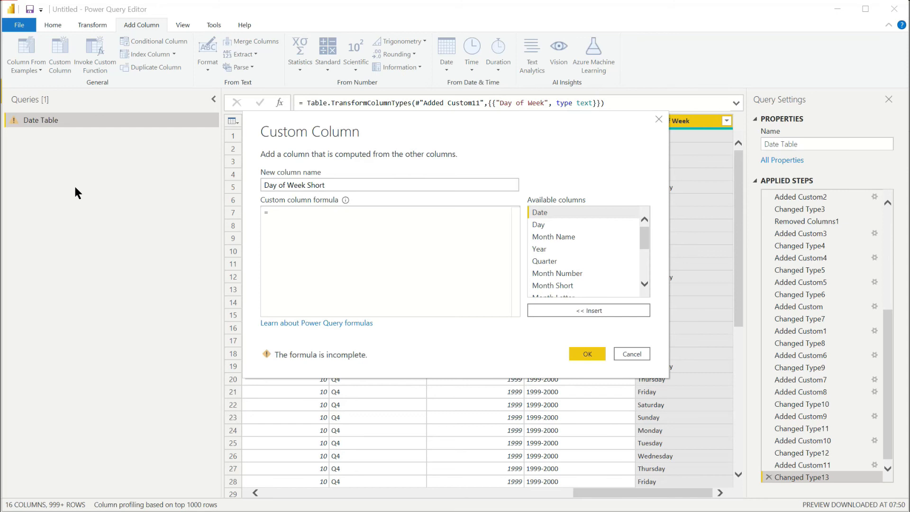
text(Text.Start)
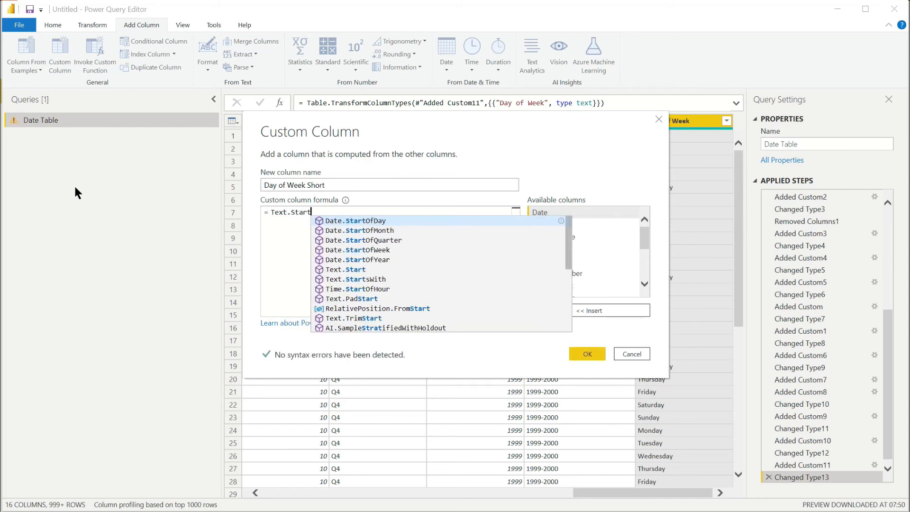
text((Date.DayOfWeekname)
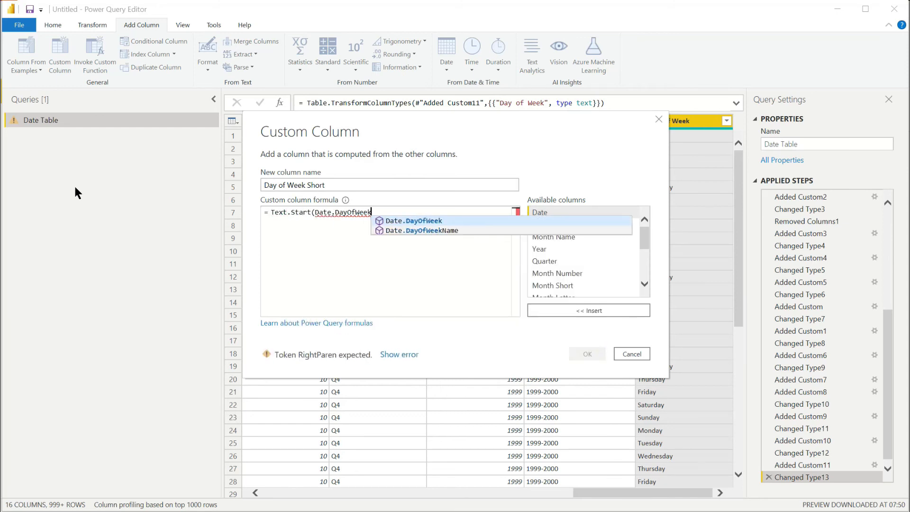
key(Tab)
text(([Date)
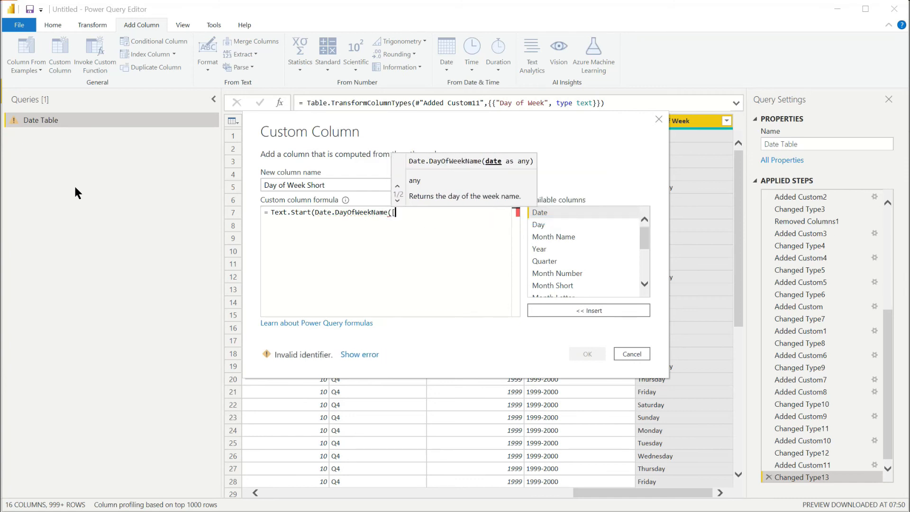
text(]), 3))
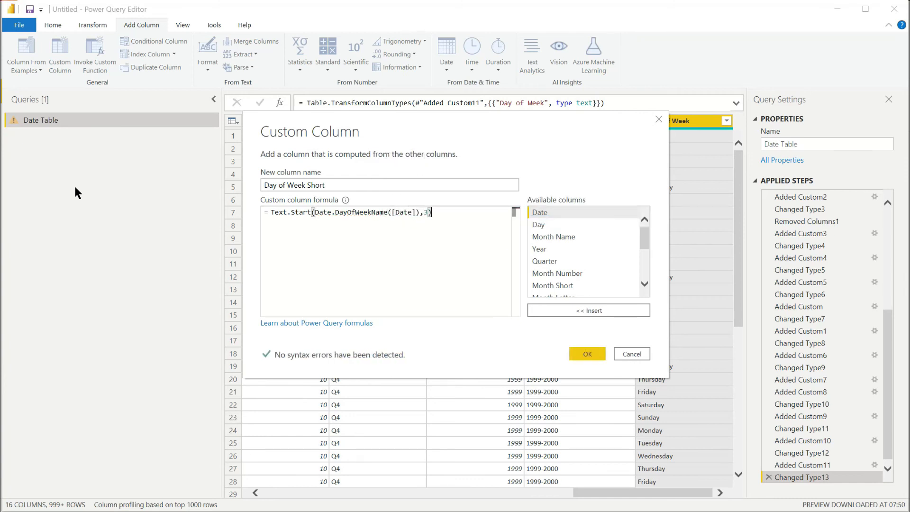
Create the Day of Week Short column and set its data type to Text
click(595, 355)
click(642, 121)
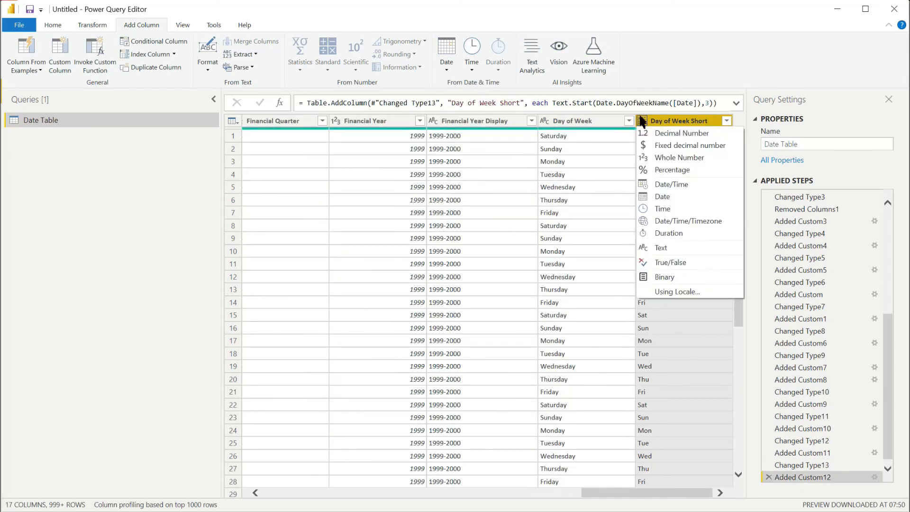
click(659, 243)
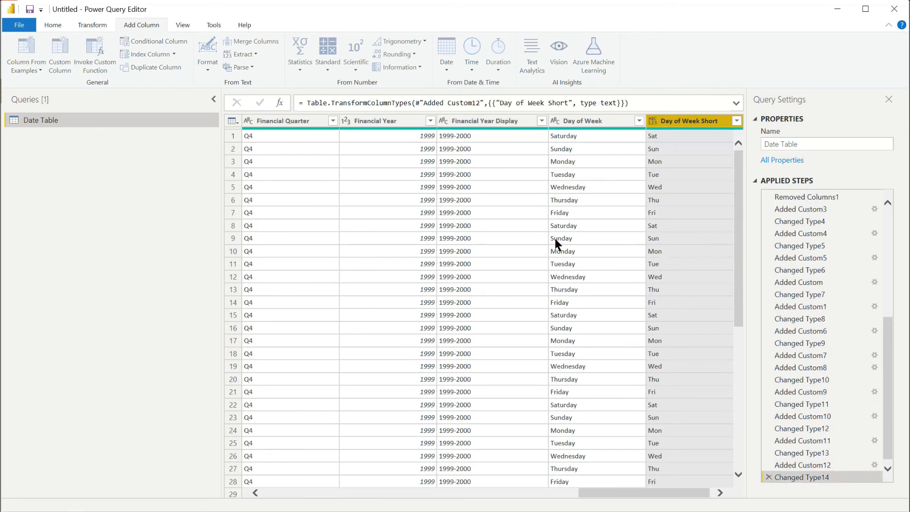
Start another custom column in Date Table and name it Day of Week Letter
click(63, 55)
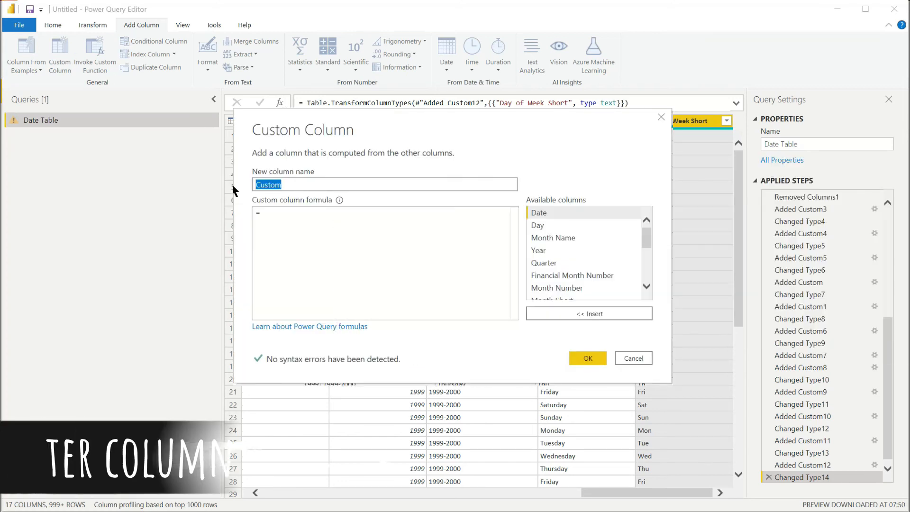
text(Day)
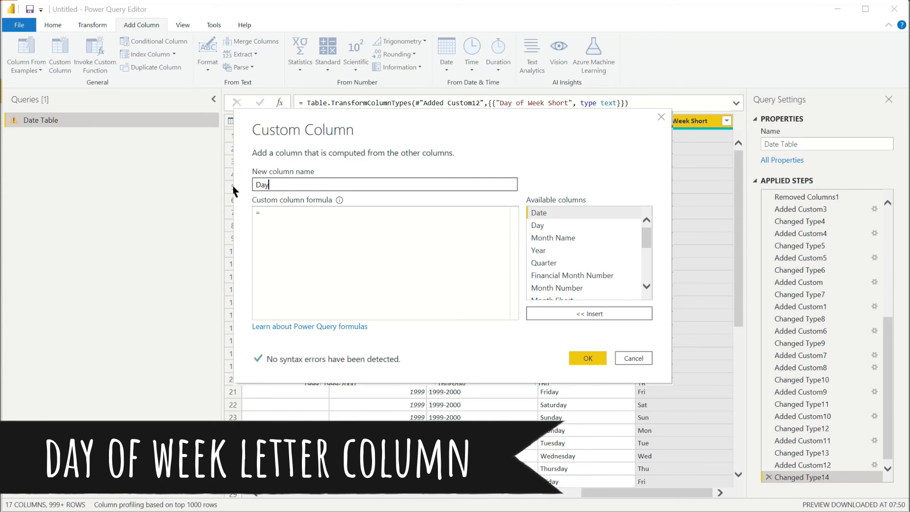
text( Of Week Letter)
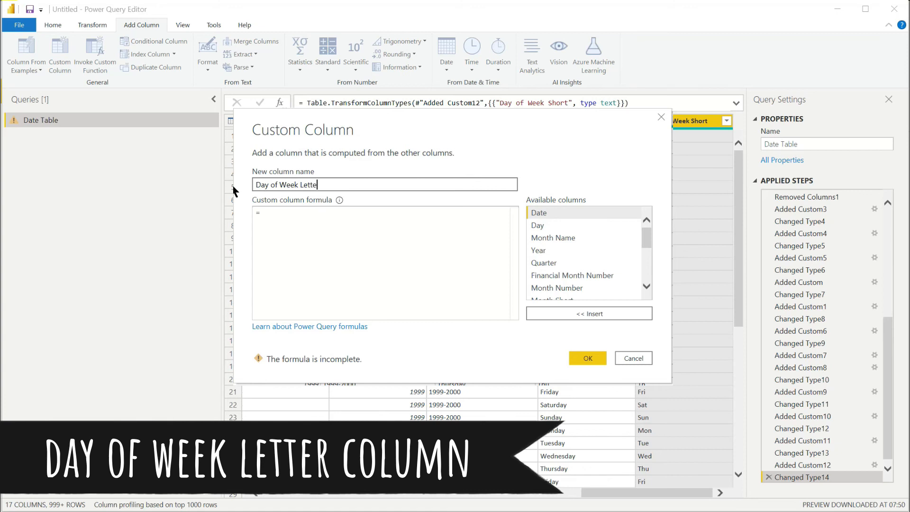
key(Tab)
key(Tab)
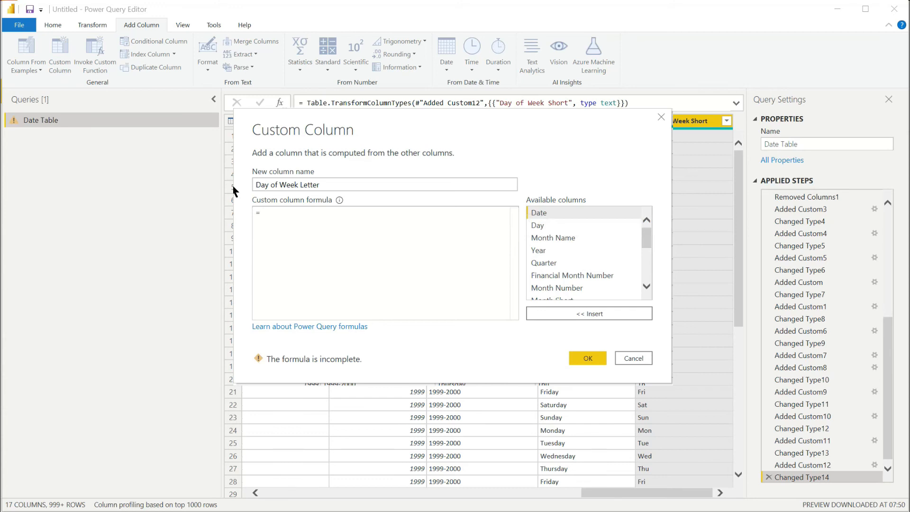
Begin the Day of Week Letter formula with if Date.DayOfWeekName([Date]) = "Thursday" then "Th" else
text(if)
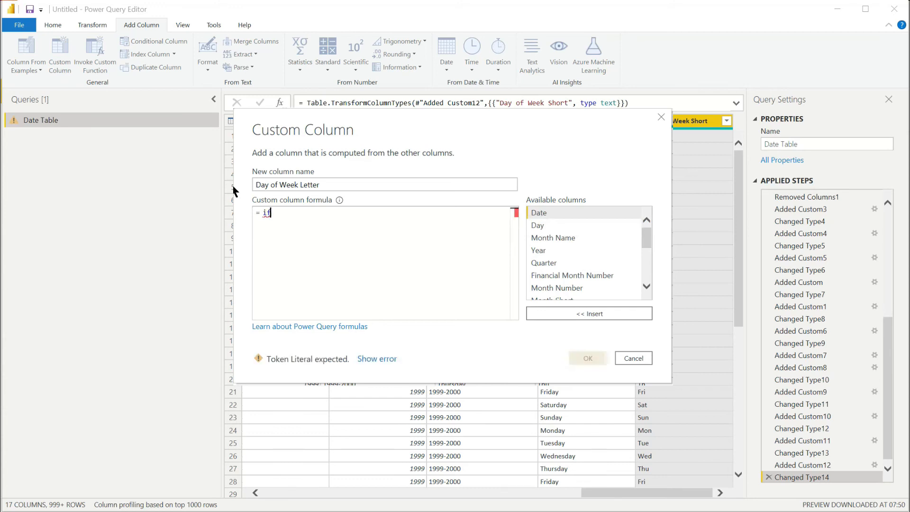
text( Date.DayOfWeek)
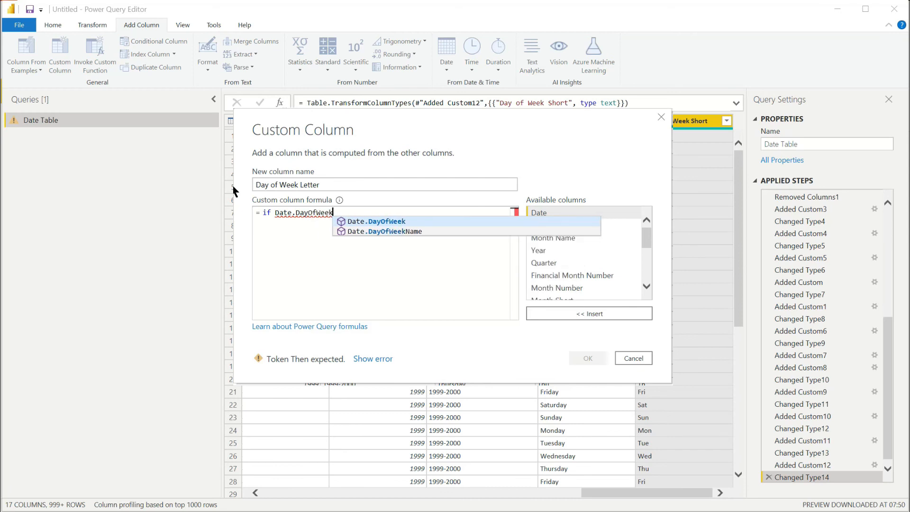
text(Name([Date]) = ")
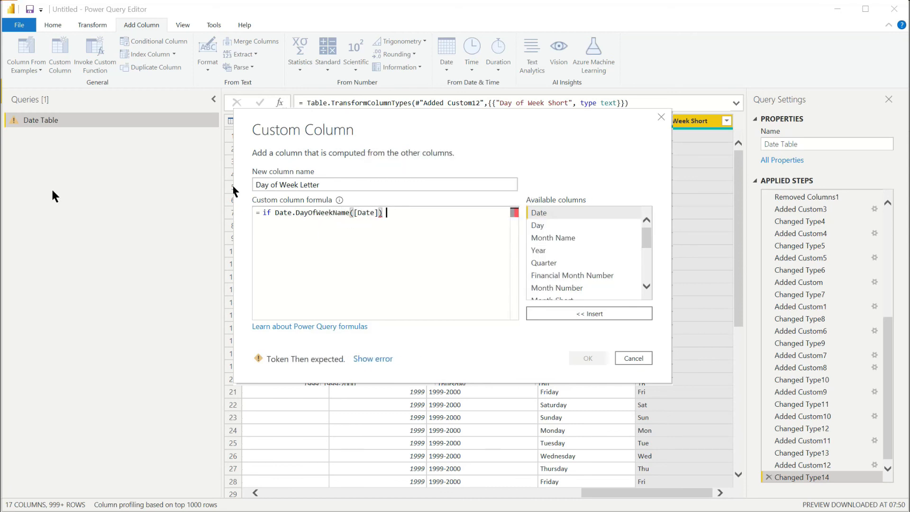
text(Thursday" then "Th" else)
key(Return)
Add a second condition to the formula on a new line: if Date.DayOfWeekName([Date]) = "Saturday" then "Sa" else
text(if)
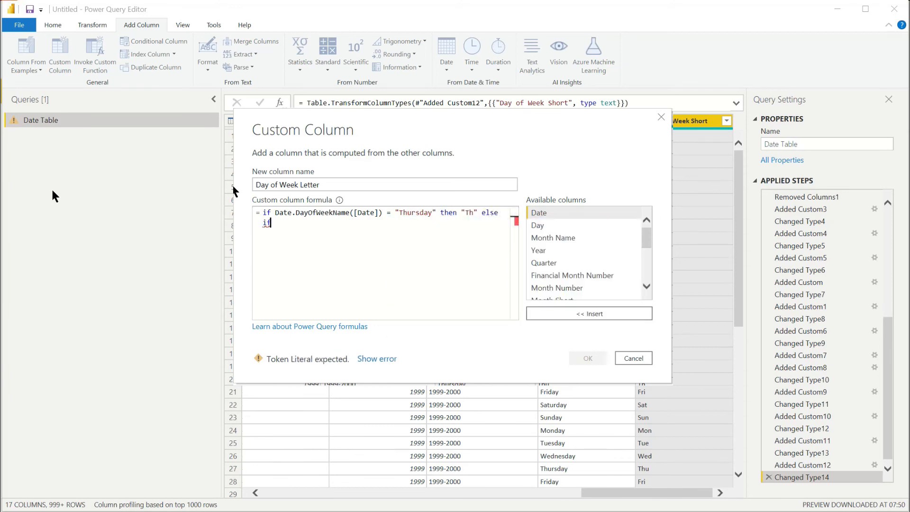
text( Date.DayOfWeekName([Date]) = "Sa)
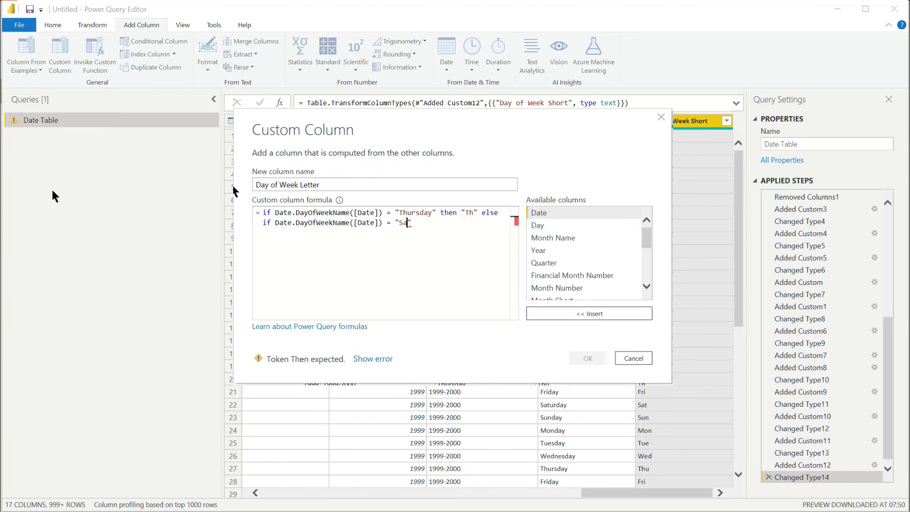
text(turday" then "Sa" else)
key(Return)
Finish the Day of Week Letter formula with the fallback Text.Start(Date.DayOfWeekName([Date]),1)
text(Text)
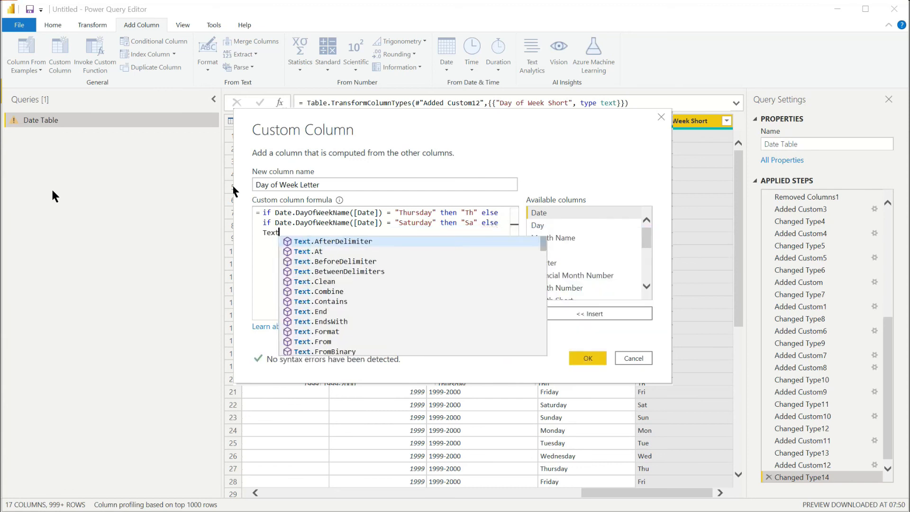
text(.Start(Date.Da)
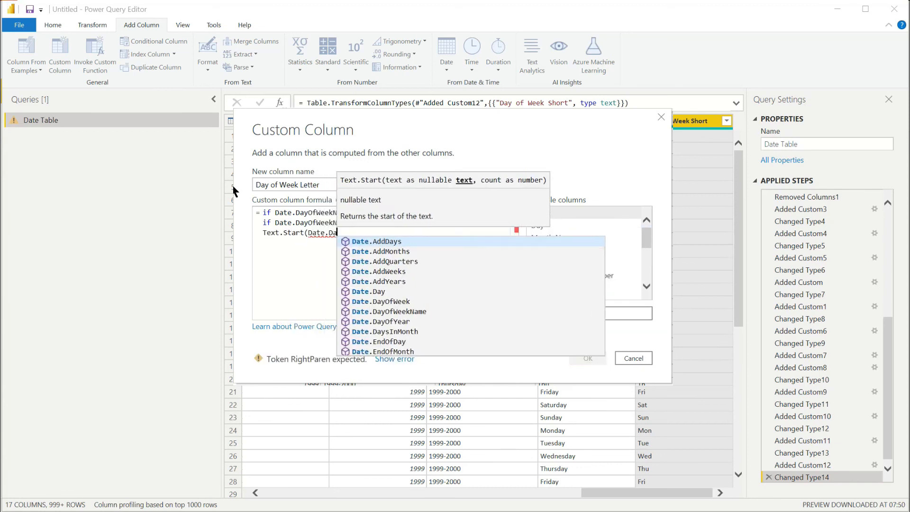
text(yOfWeekName([Dat)
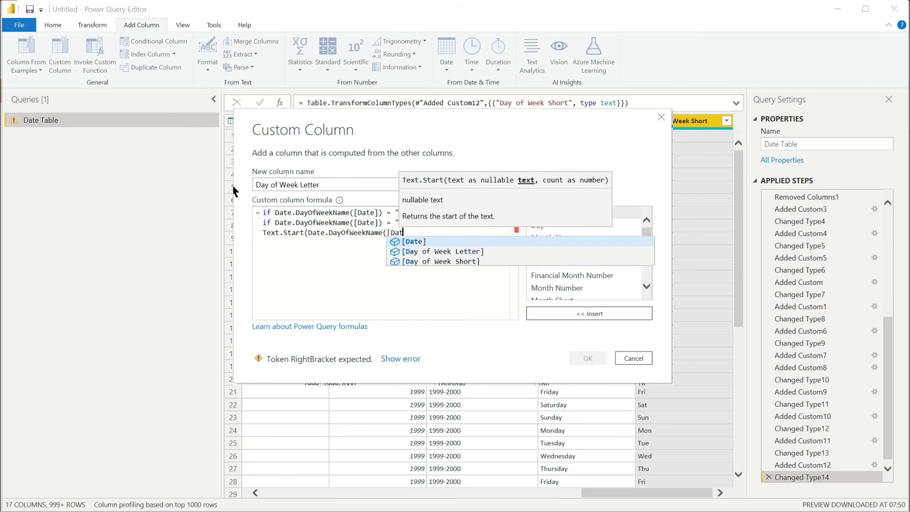
text(e]),1)
text())
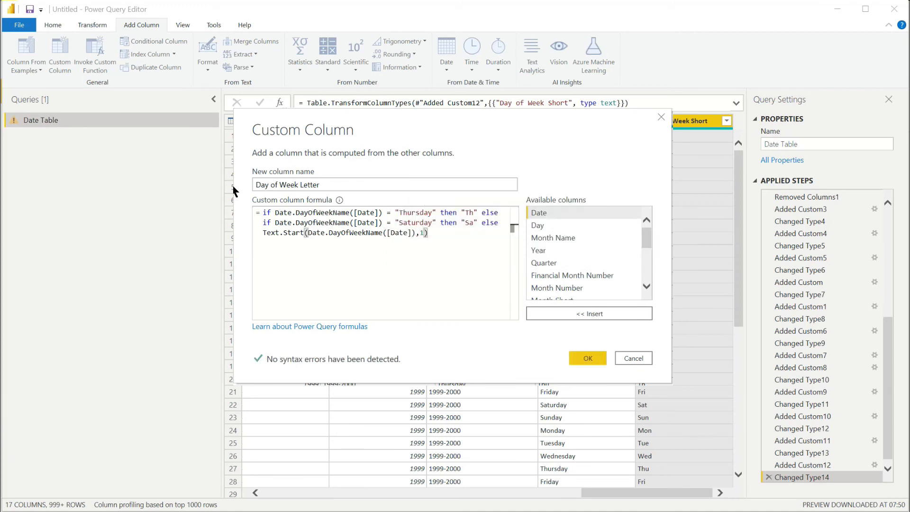
Create the Day of Week Letter column and set its data type to Text
click(587, 359)
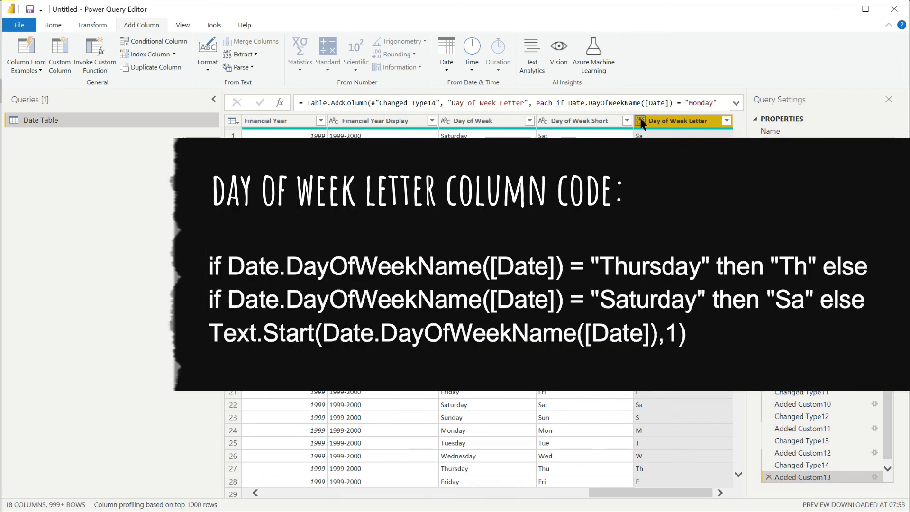
click(645, 119)
click(666, 245)
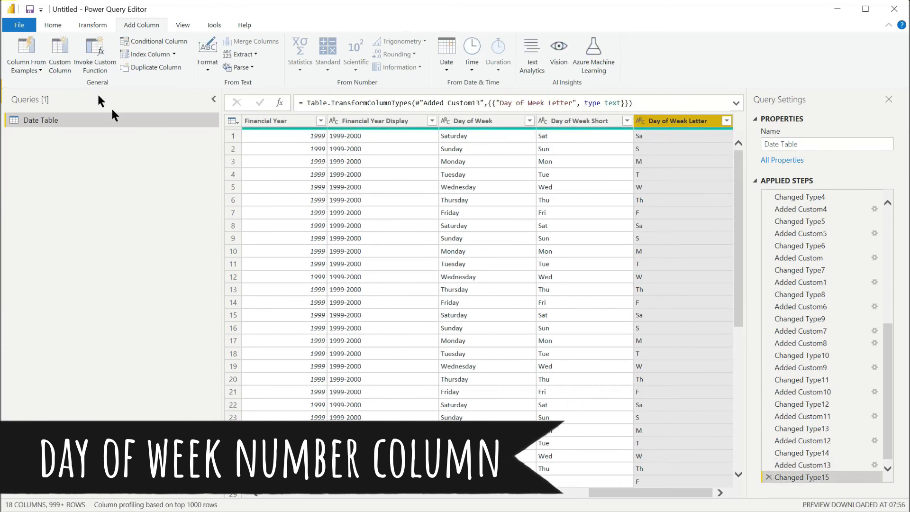
Define a custom column named Day of Week Number with the formula Date.DayOfWeek([Date], Day.Monday)+1
click(59, 58)
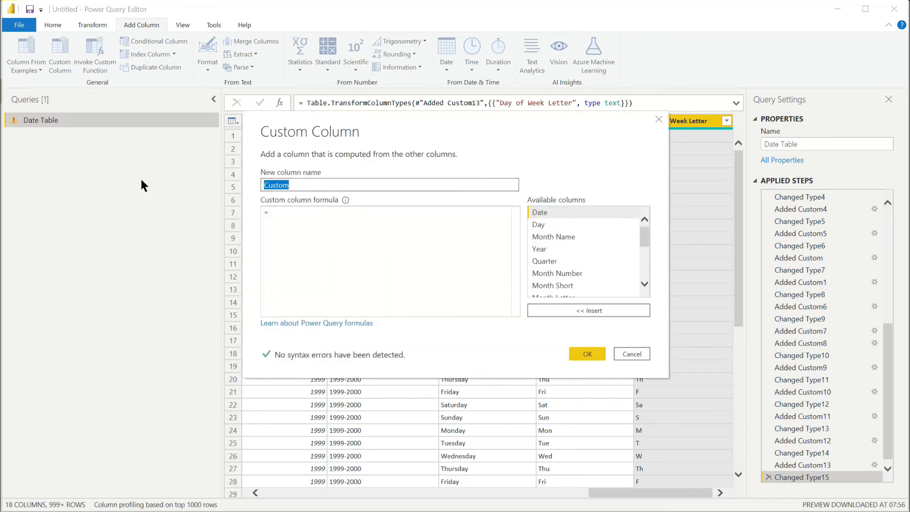
text(Day of Week Number)
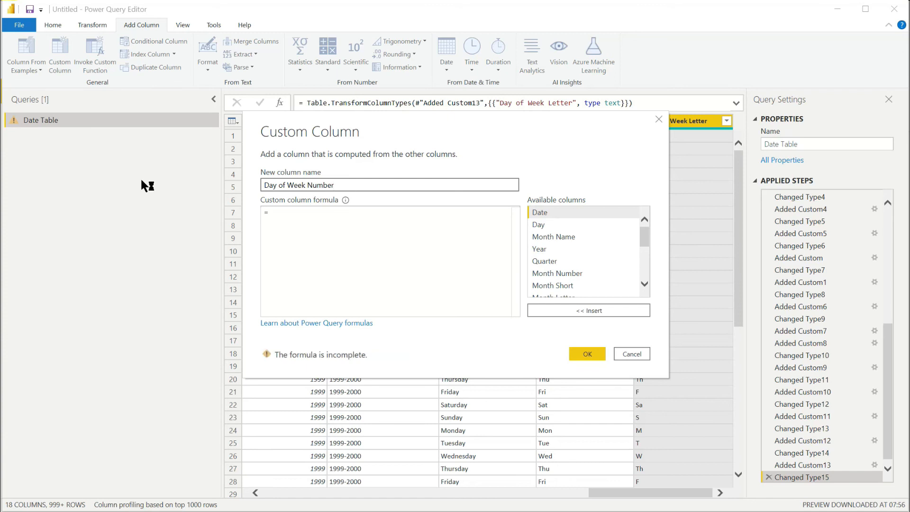
key(Tab)
text(D)
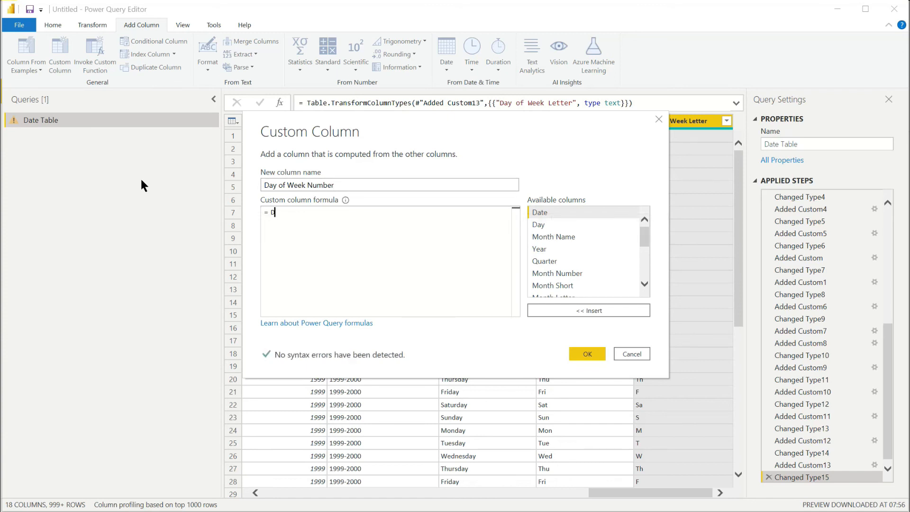
text(ate.D)
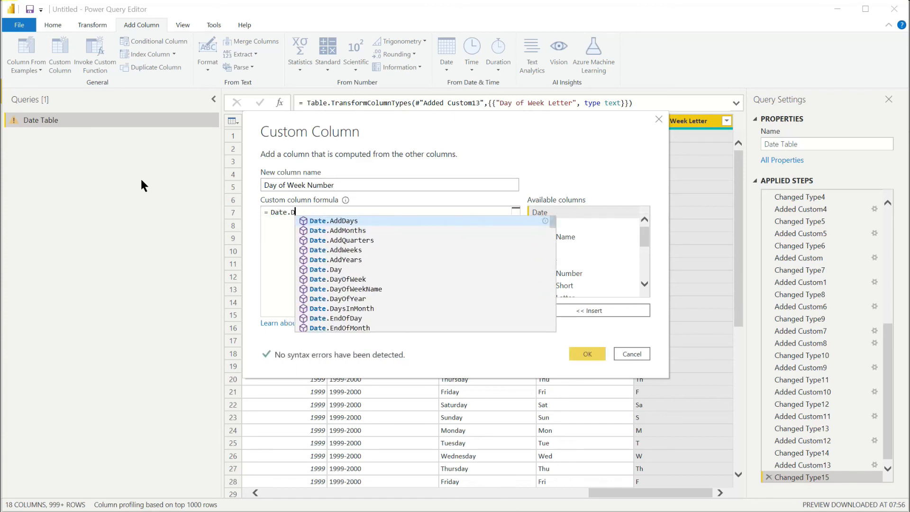
text(ayOfWee)
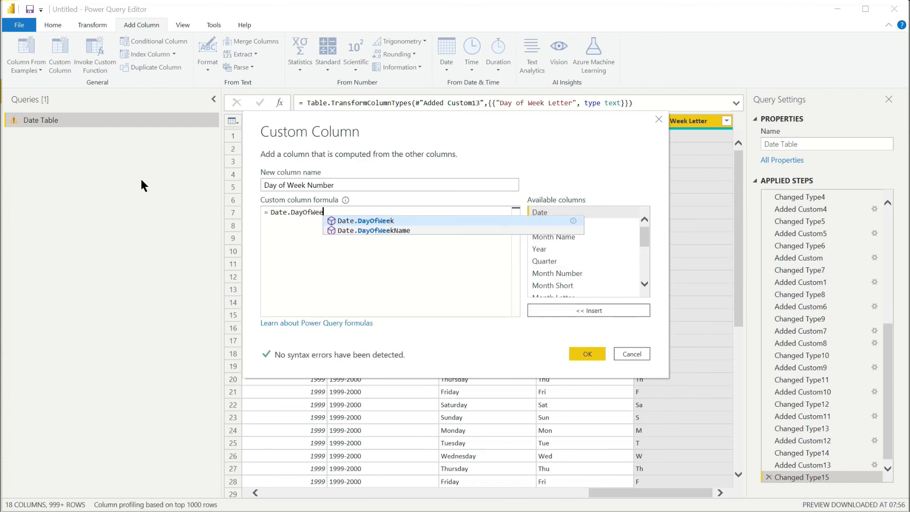
text(k([Date])
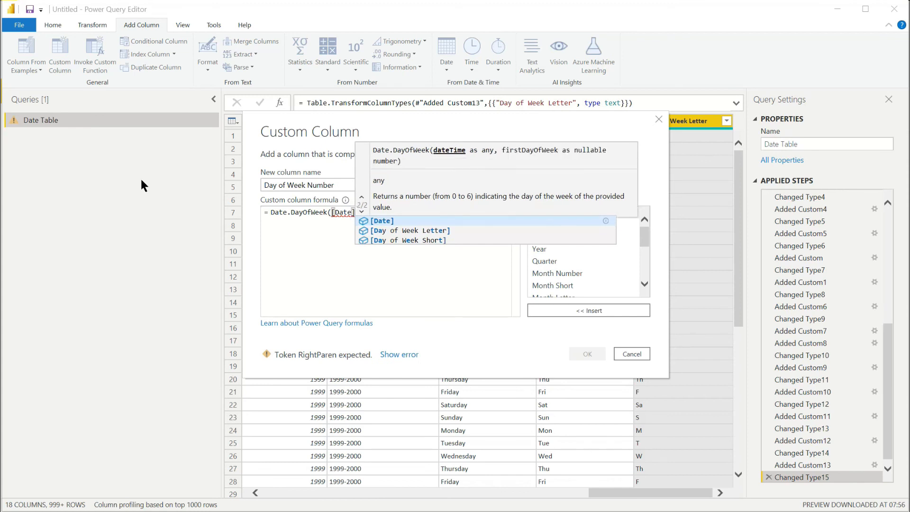
text(, )
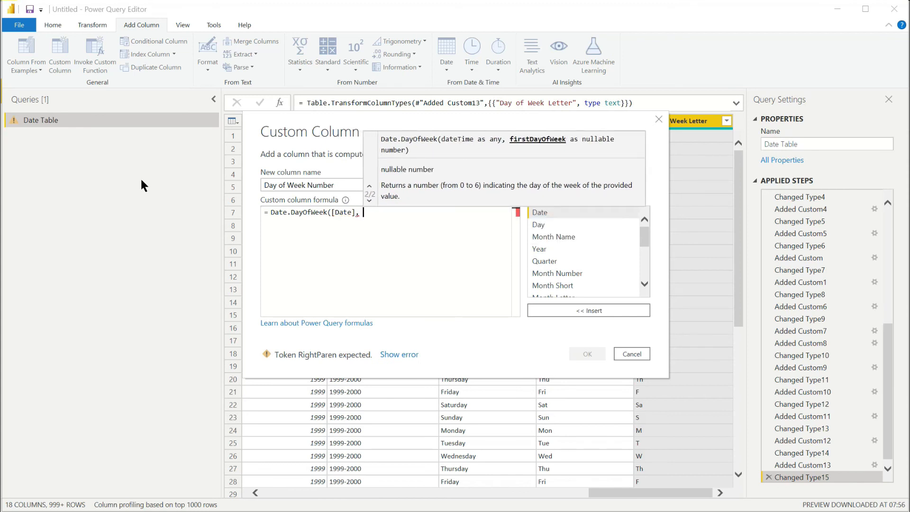
text(Day.Monday)+1)
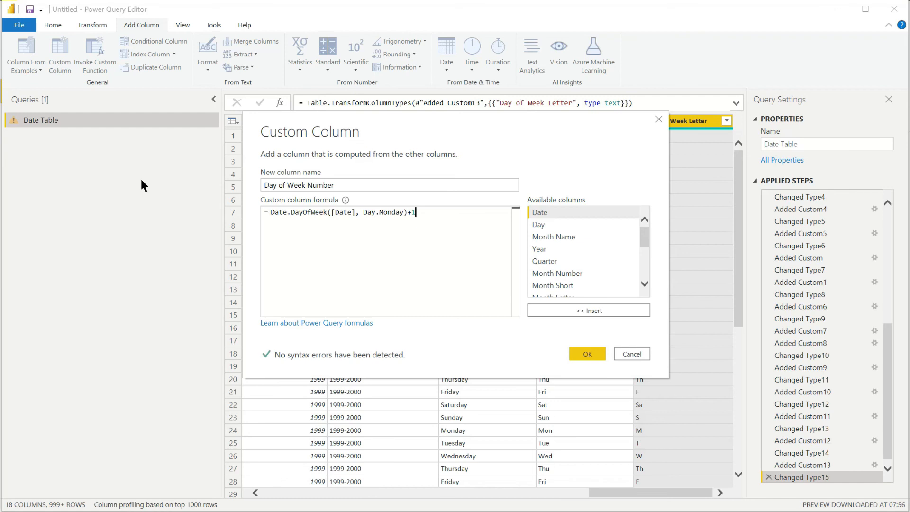
Create the Day of Week Number column and set its data type to Whole Number
click(583, 355)
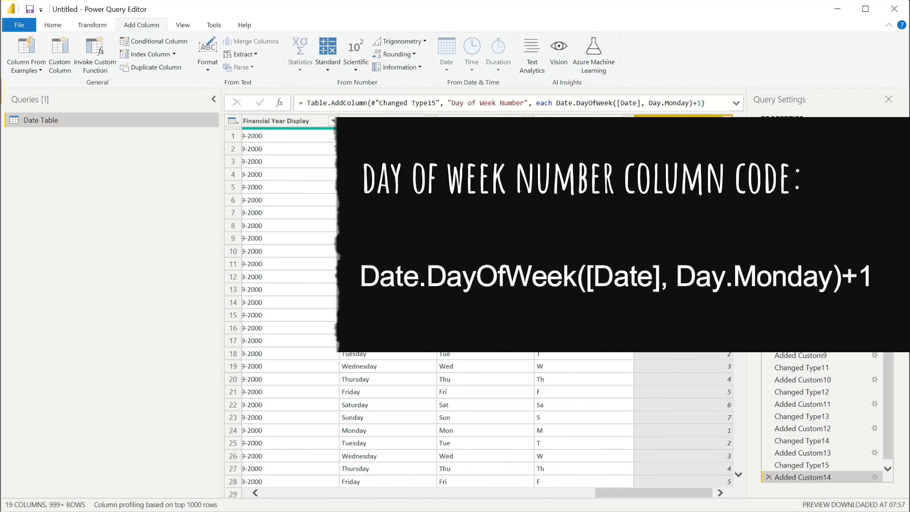
click(655, 154)
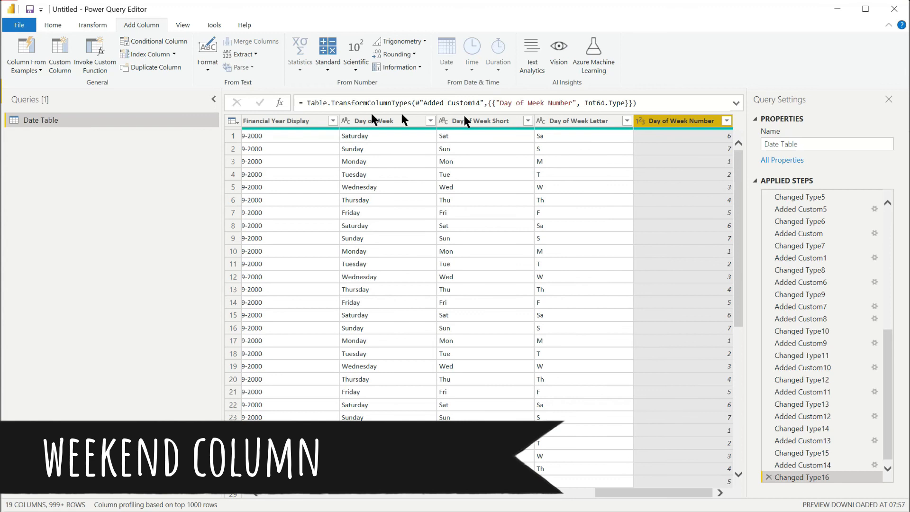
Start a custom column named Weekend with the condition if Date.DayOfWeekName([Date]) = "Saturday" then "Yes" else
click(67, 53)
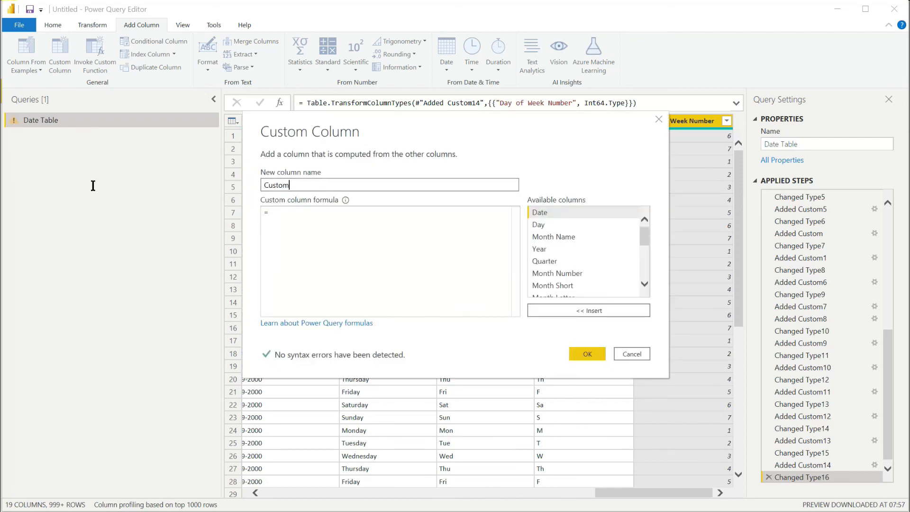
text(Weekend)
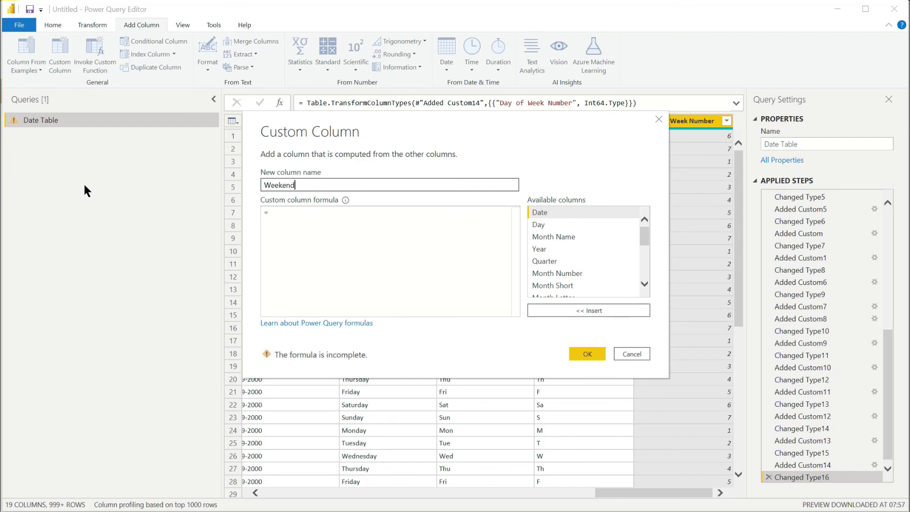
key(Tab)
text(if Date)
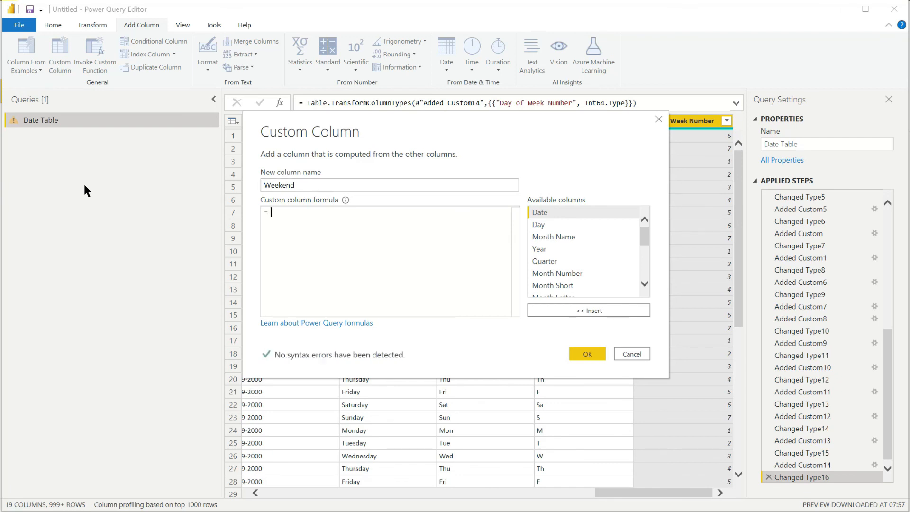
text(.Da)
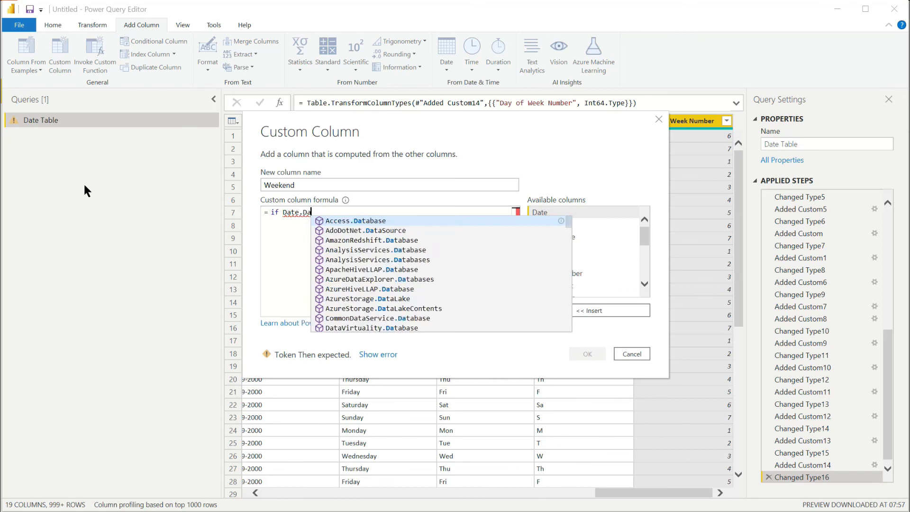
text(yOfWeek)
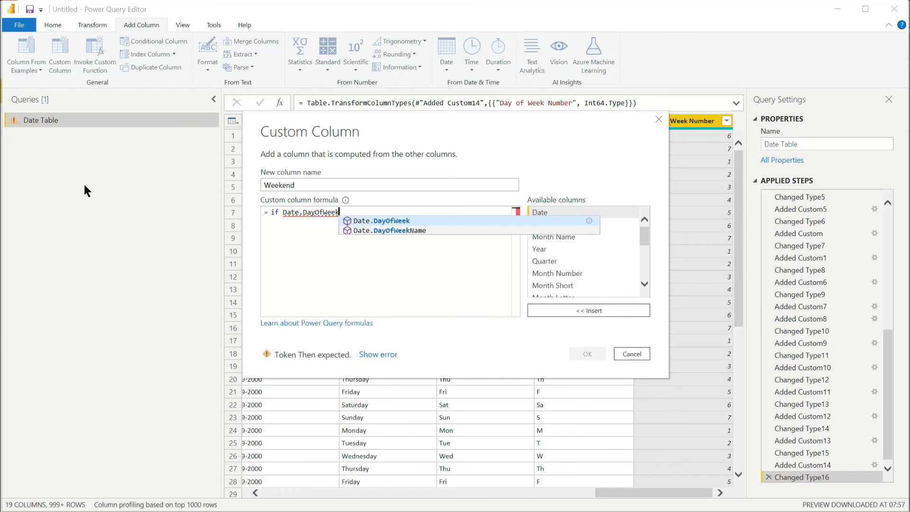
text(Name([Da)
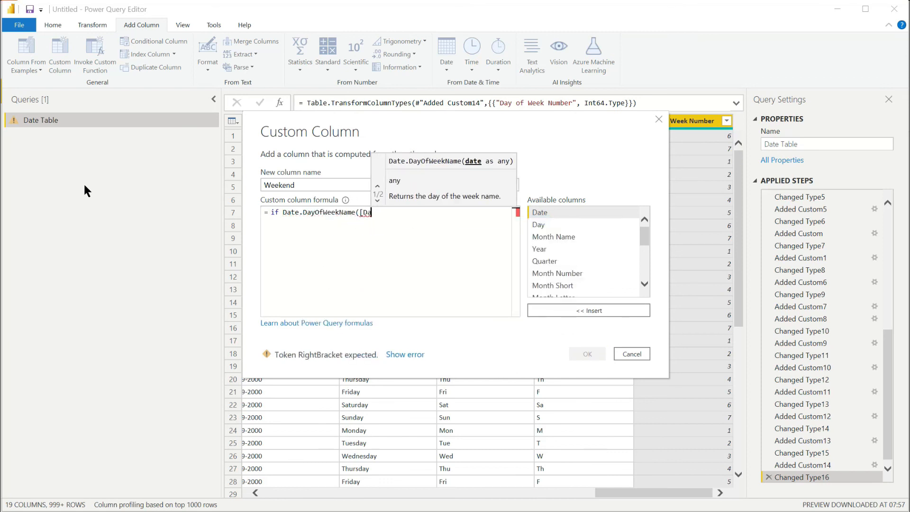
text(te]) = ")
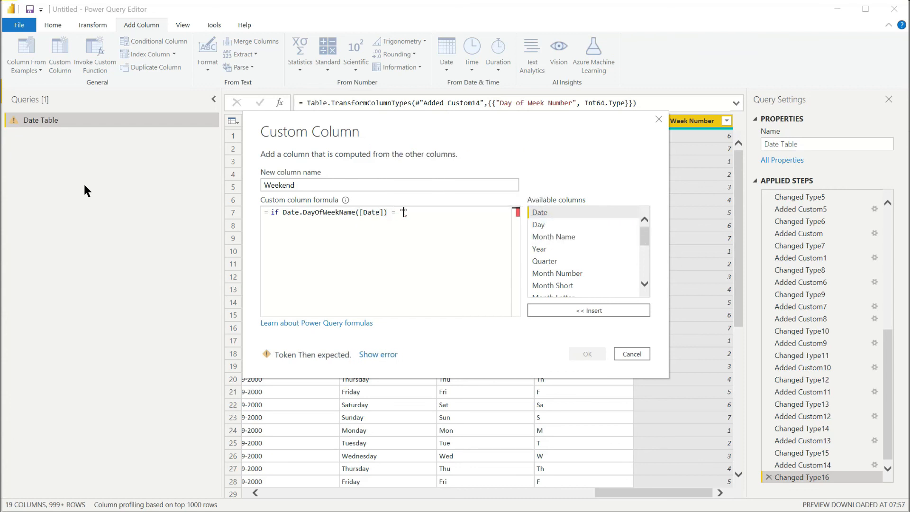
text(Saturday" then ")
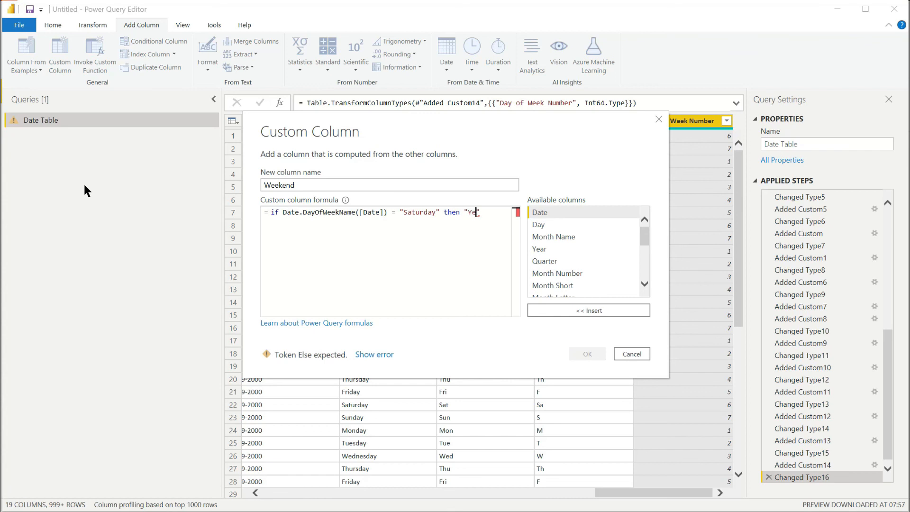
text(Yes" else)
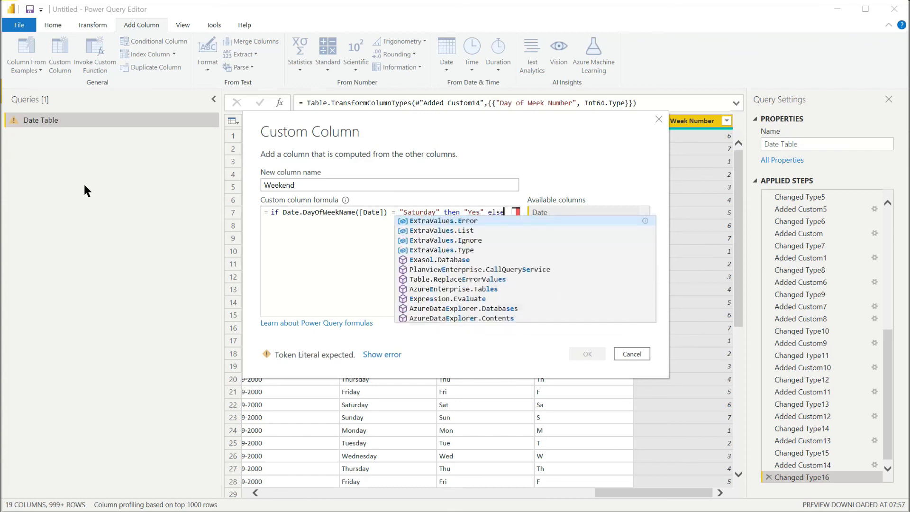
Complete the Weekend formula with if Date.DayOfWeekName([Date]) = "Sunday" then "Yes" else "No"
text( if Date.DayOfWeekName)
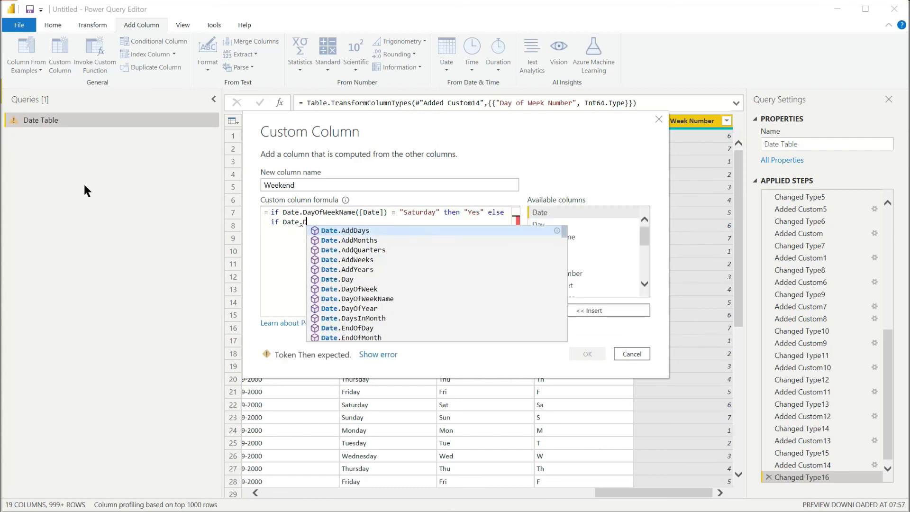
text(([Da)
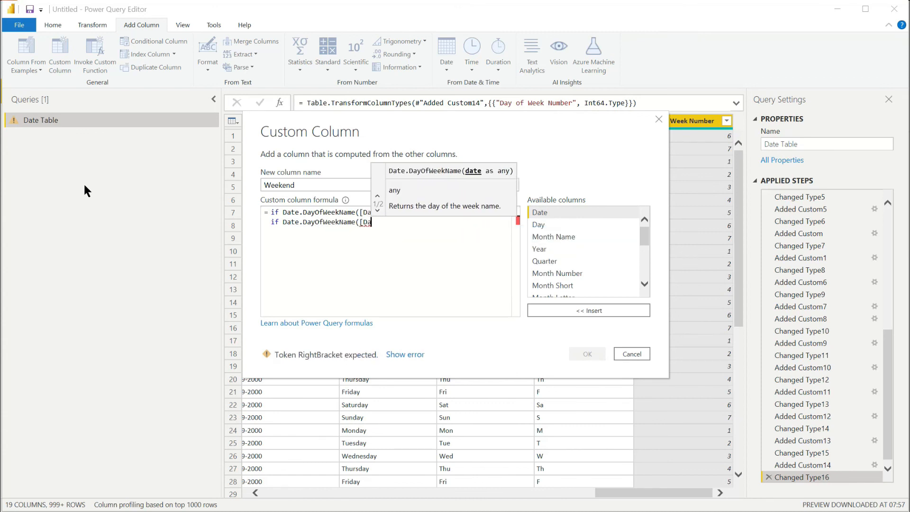
text(te) = "Sunday" th)
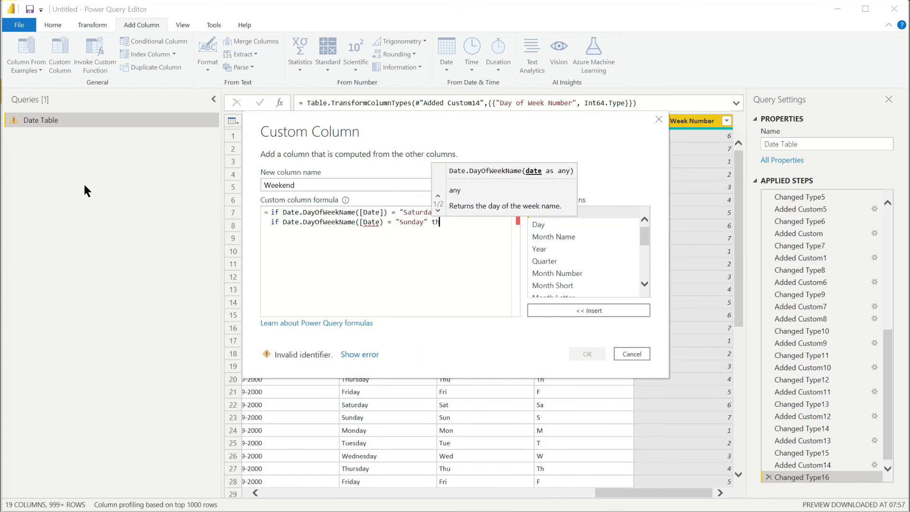
text(en "Yes" else )
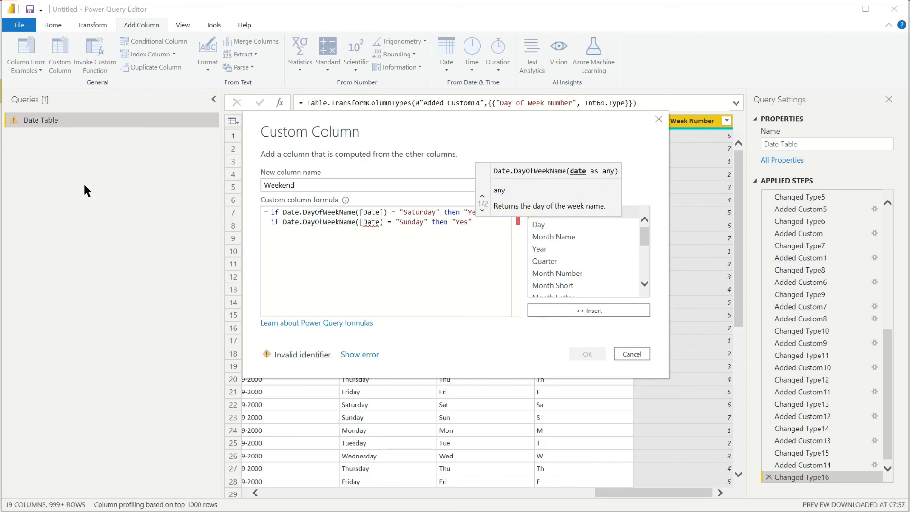
text("No")
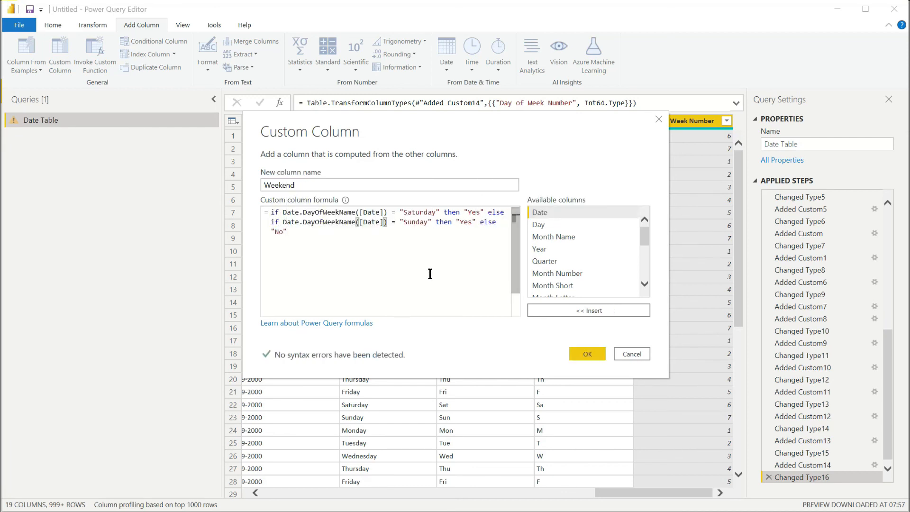
Create the Weekend column and set its data type to Text
click(582, 352)
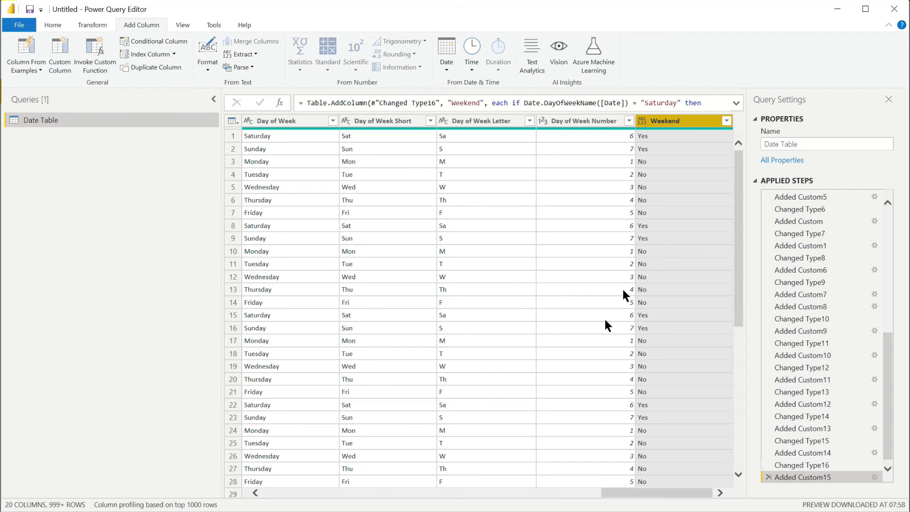
click(641, 120)
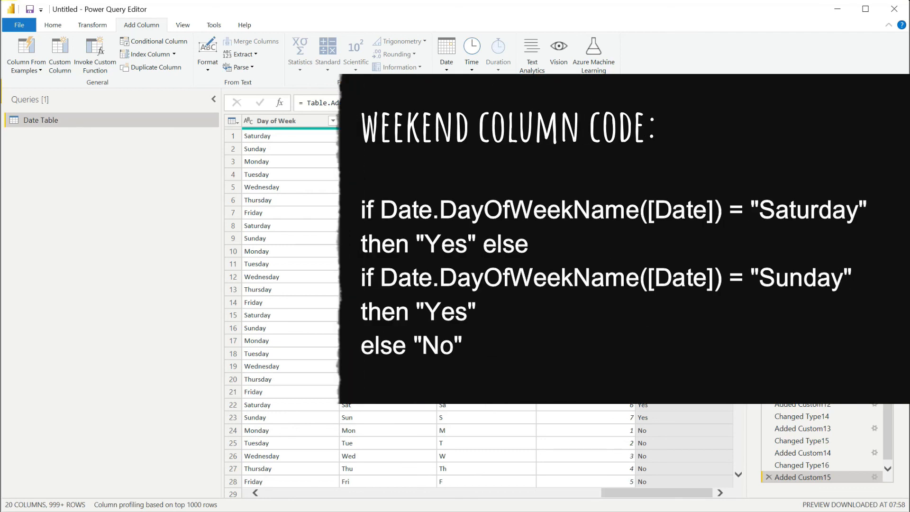
click(663, 258)
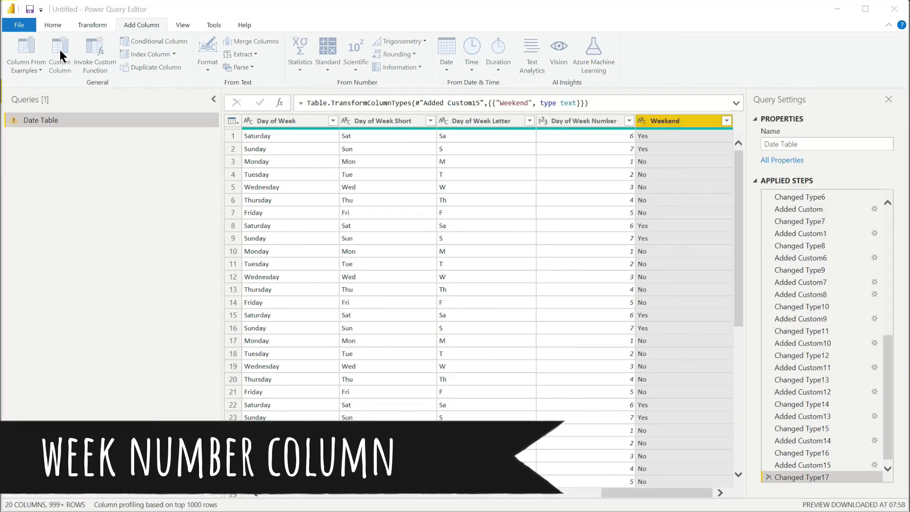
Add a custom column named Week Number with the formula Date.WeekOfYear([Date], Day.Monday)
click(61, 50)
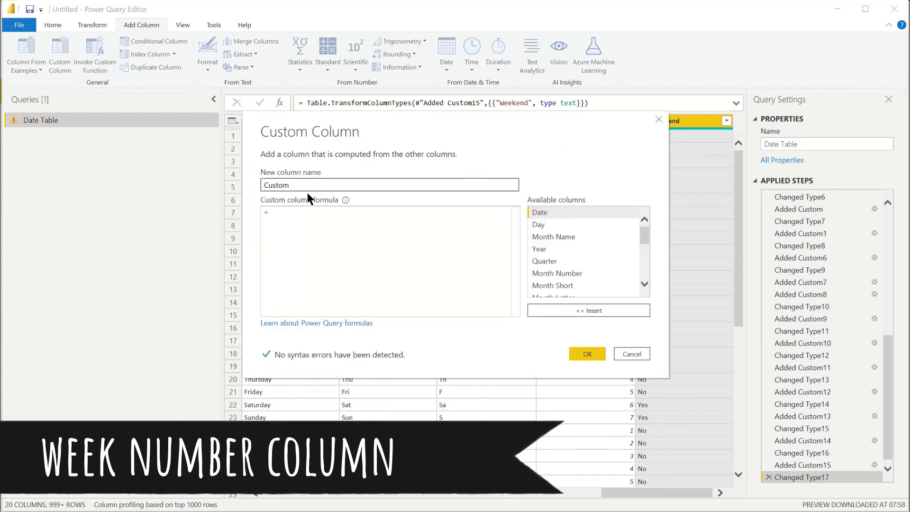
text(W)
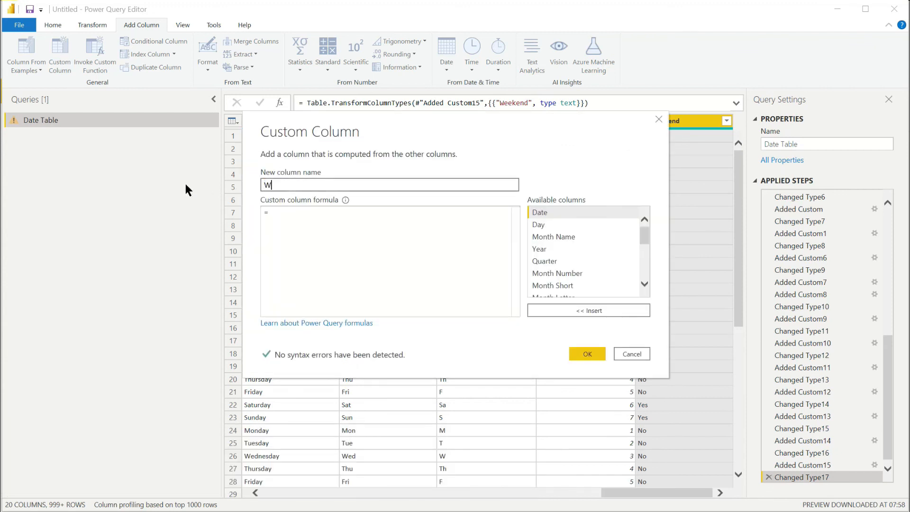
text(eek Number)
key(Tab)
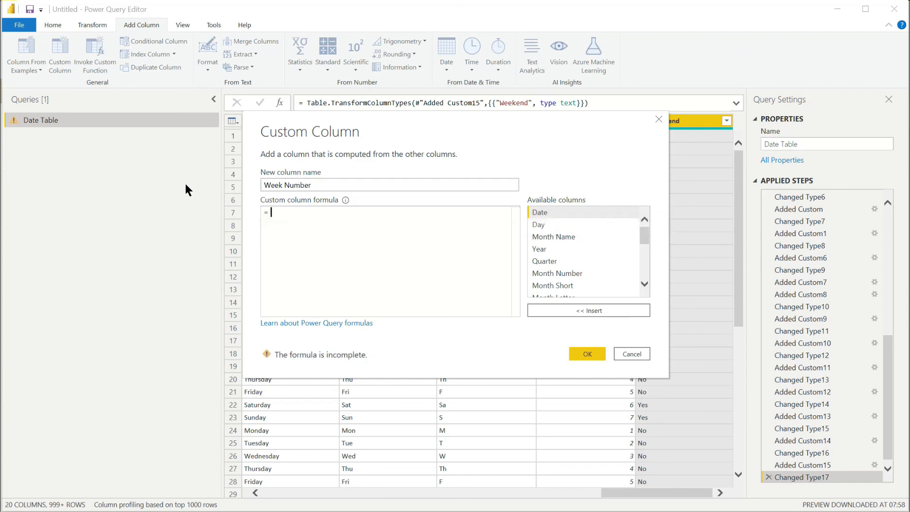
text(Date)
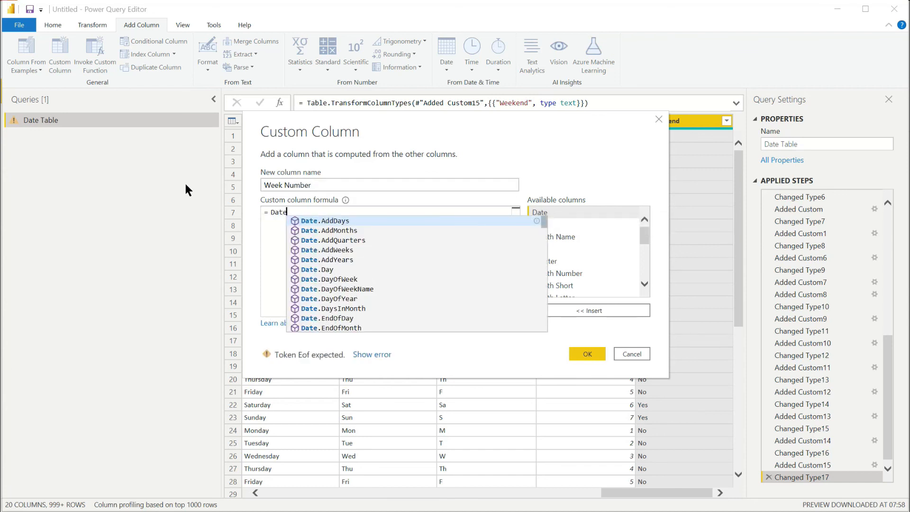
text(.Weeko)
text(f)
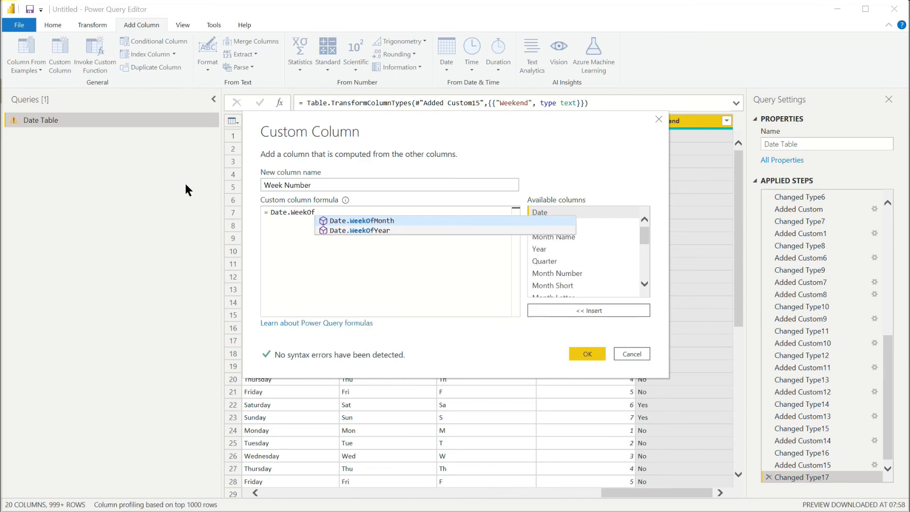
text(Year([Date)
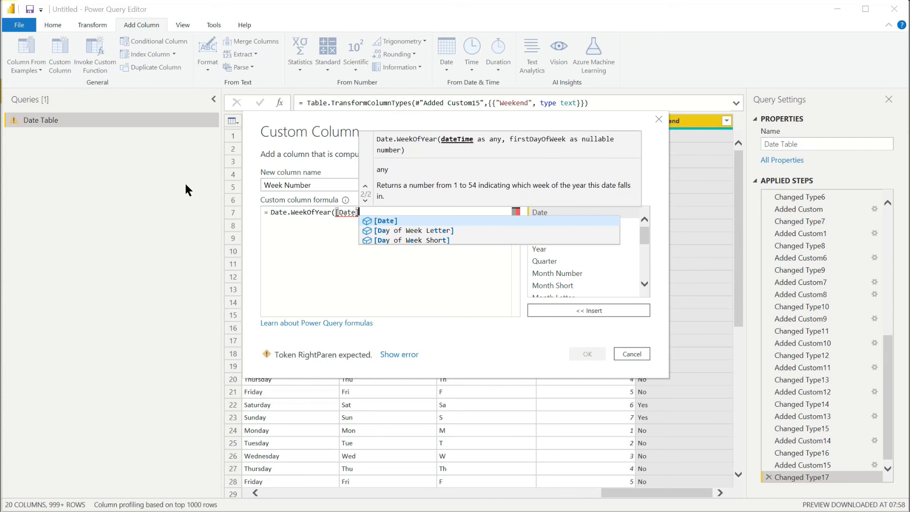
text(, Day.Mo)
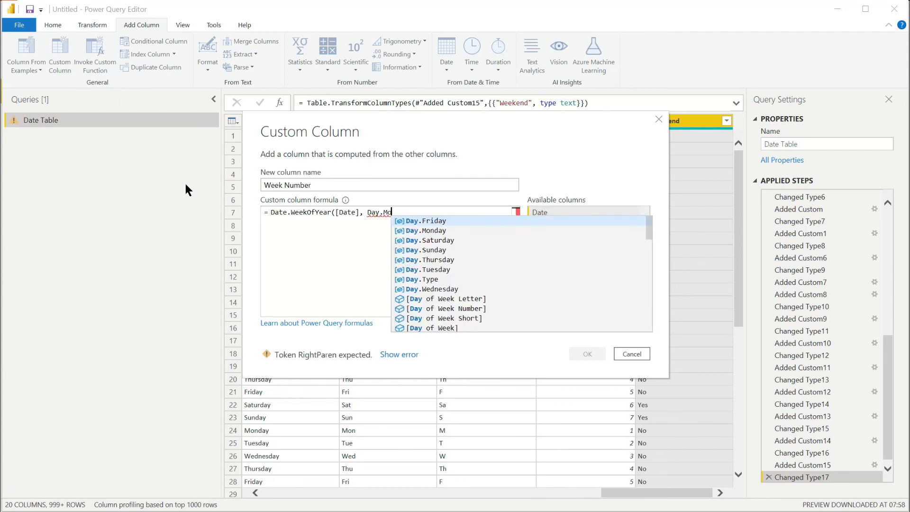
text(nday))
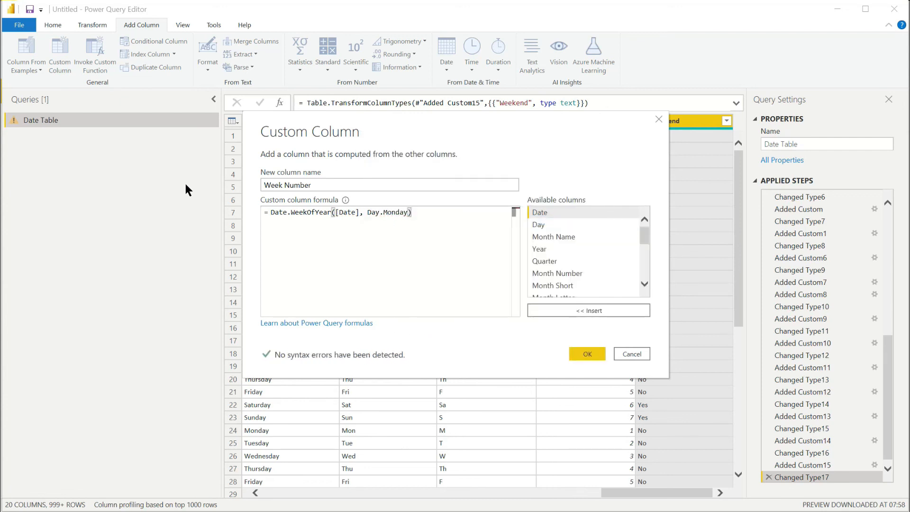
click(587, 355)
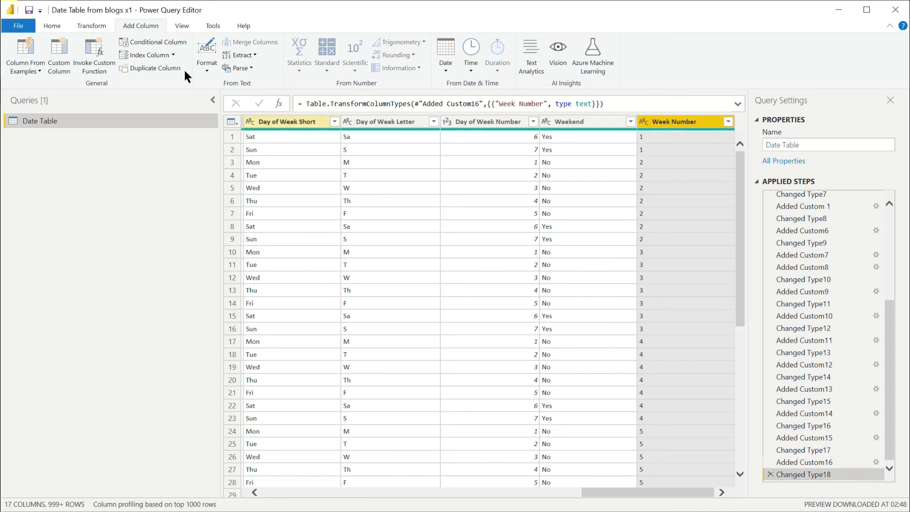
Examine the Date Table query's M code in the Advanced Editor from start to end and select all of it
click(56, 25)
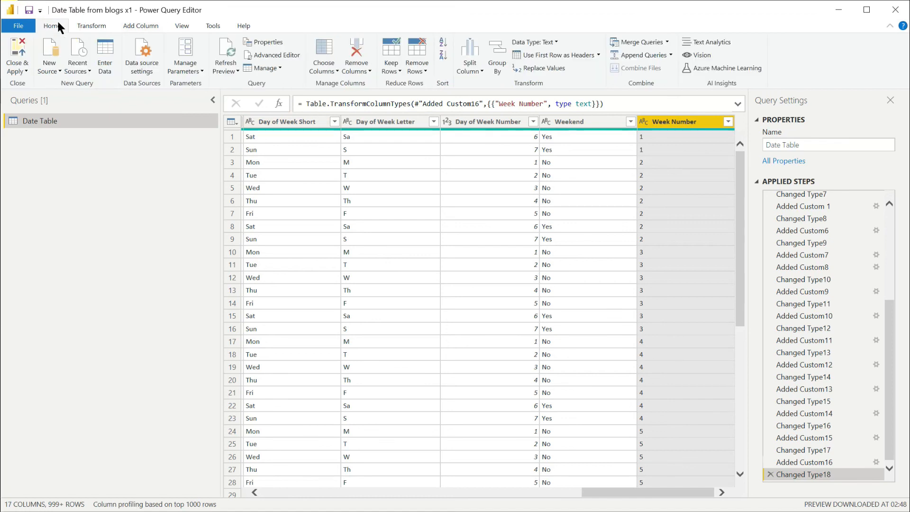
click(275, 54)
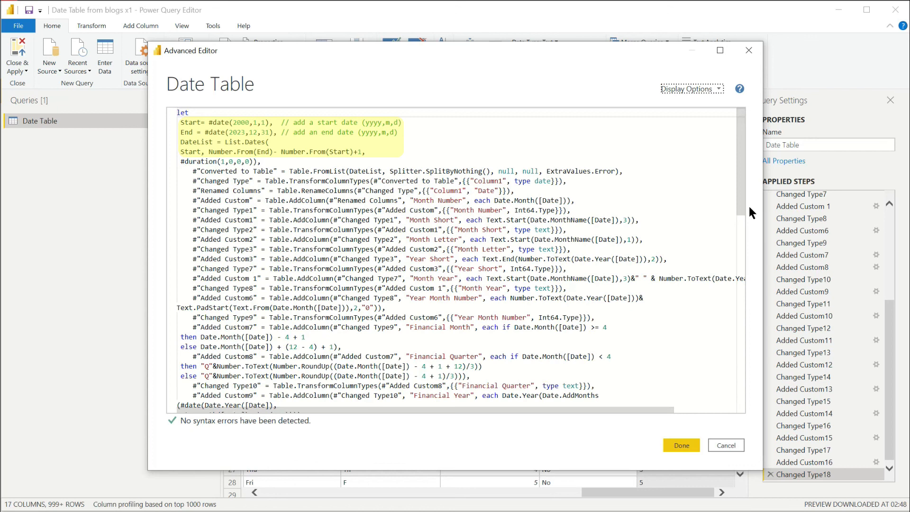
scroll(742, 221, down, 2)
drag(742, 221, 745, 346)
click(680, 330)
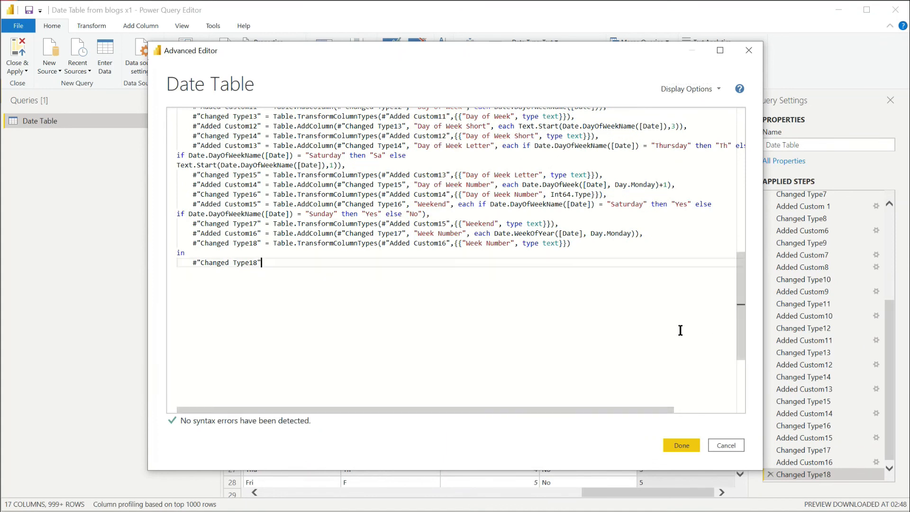
key(ctrl+a)
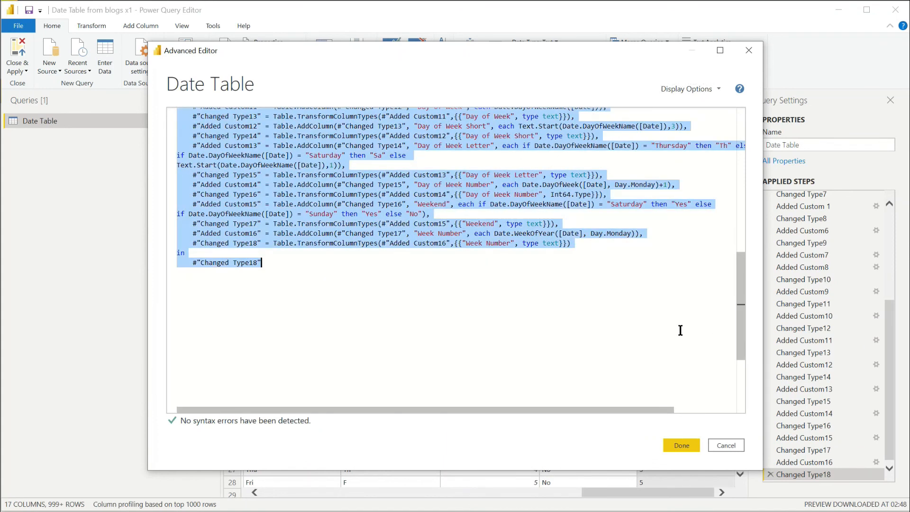
click(670, 443)
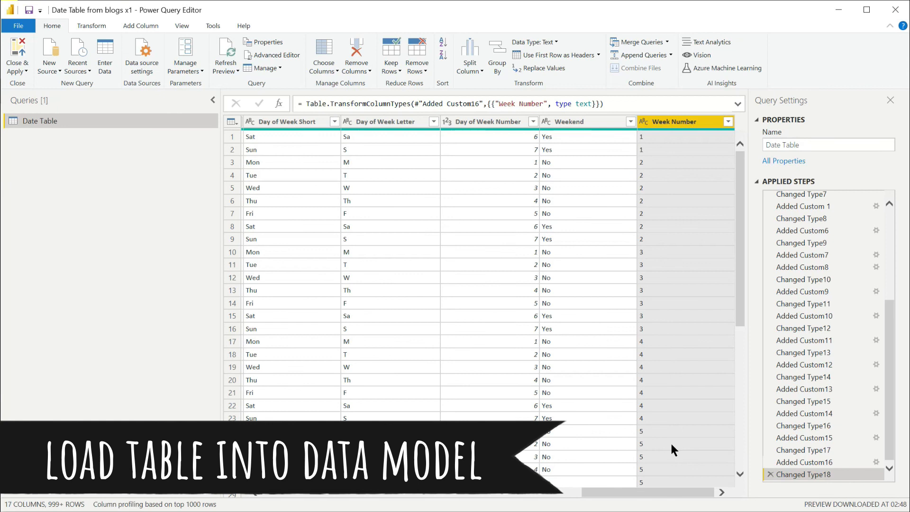
Load the Date Table into the Power BI data model and widen the Fields pane to show the full column names
click(14, 47)
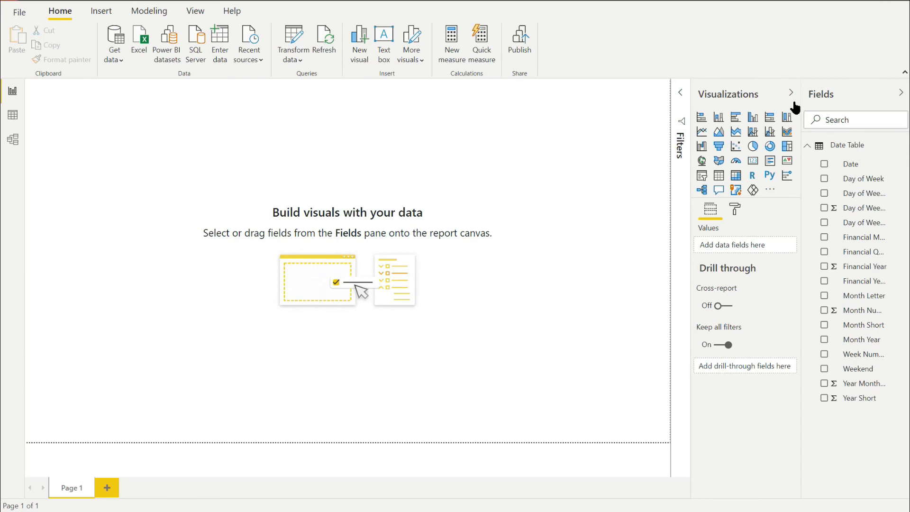
drag(795, 108, 746, 115)
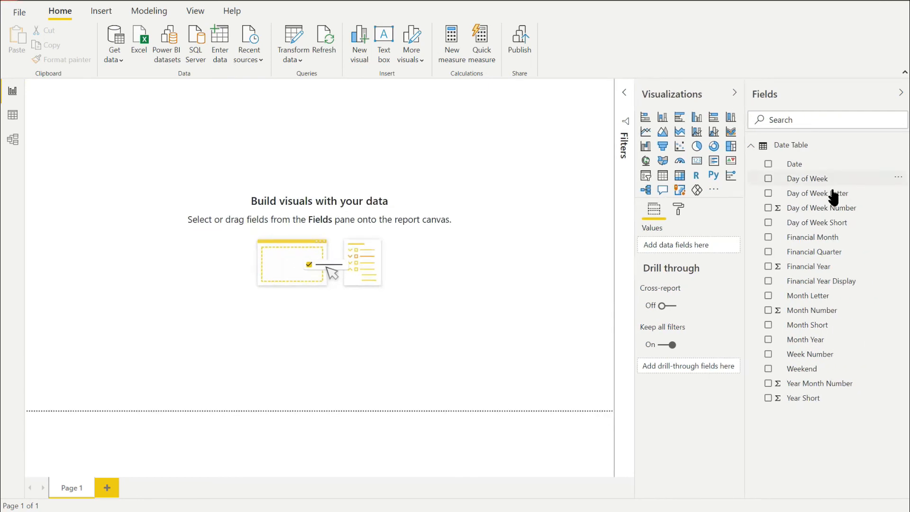